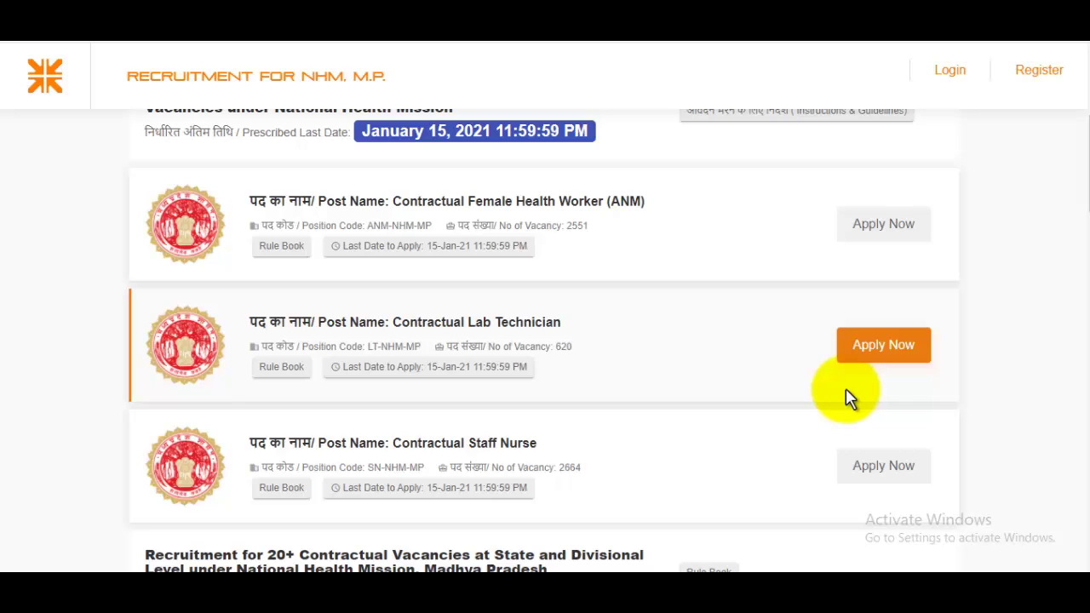
Step: Open the registration form for new users on the NHM M.P. recruitment site
{"action": "scroll", "coordinate": [846, 392], "scroll_direction": "up", "scroll_amount": 4}
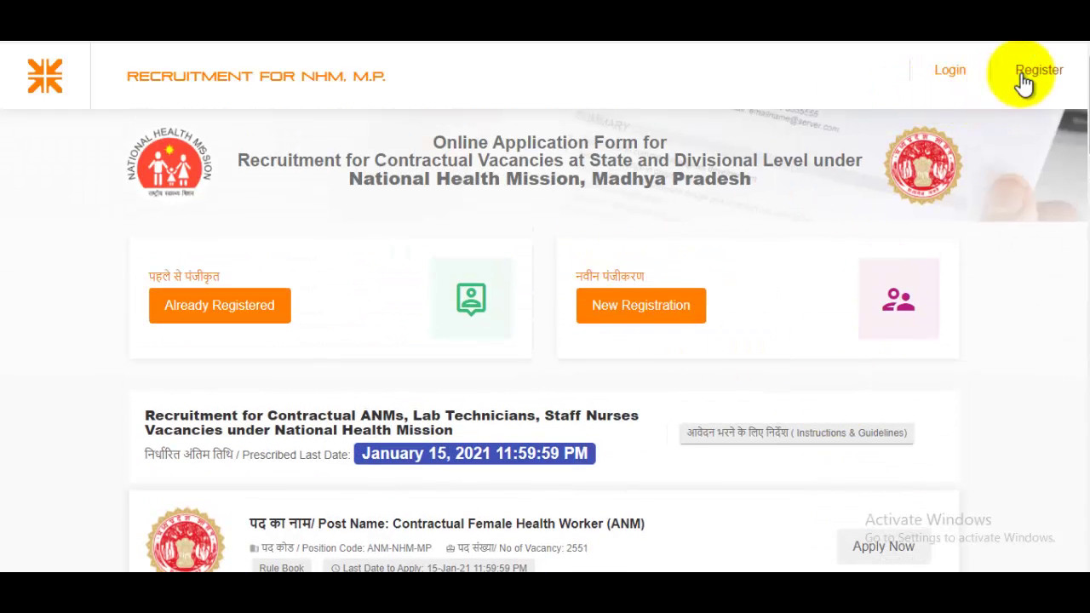
{"action": "left_click", "coordinate": [1040, 70]}
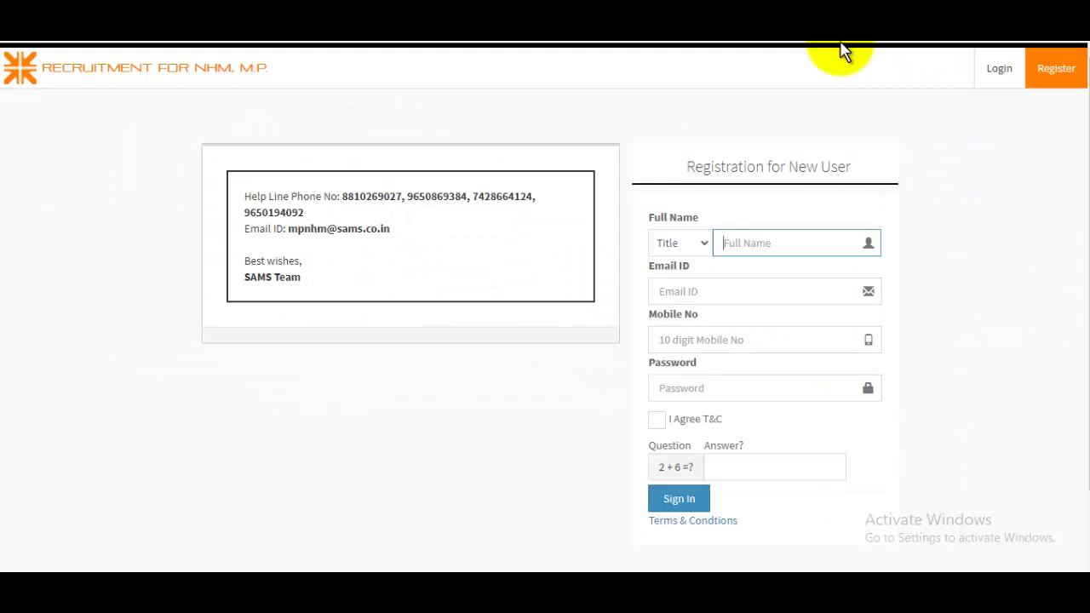
{"action": "key", "text": "ctrl+plus"}
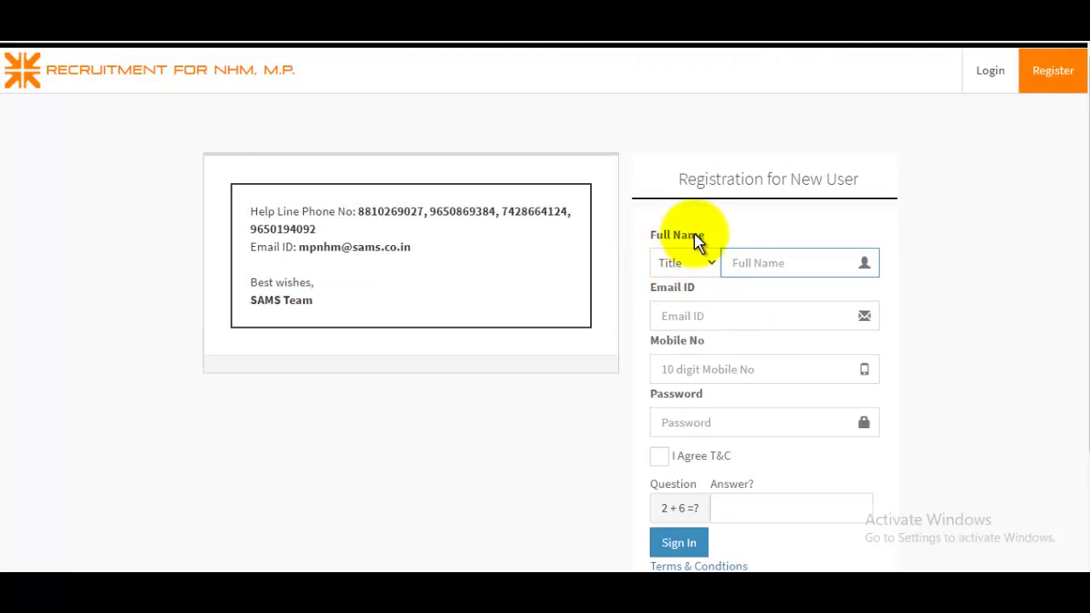
Step: Set the title to Mr. and fill in the applicant's full name, email ID and mobile number
{"action": "left_click", "coordinate": [712, 266]}
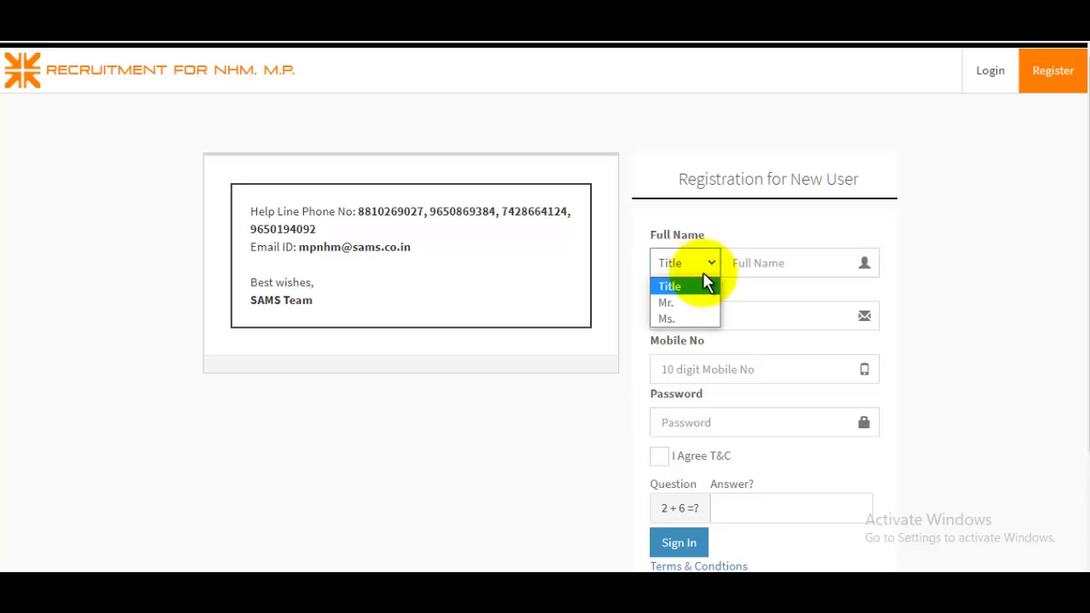
{"action": "left_click", "coordinate": [671, 309]}
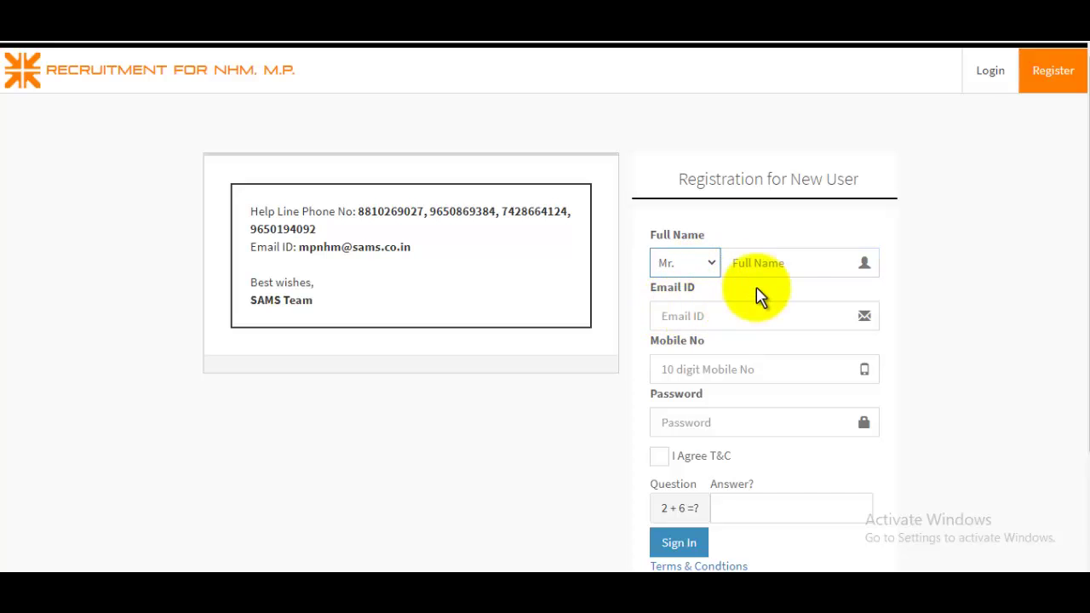
{"action": "left_click", "coordinate": [788, 267]}
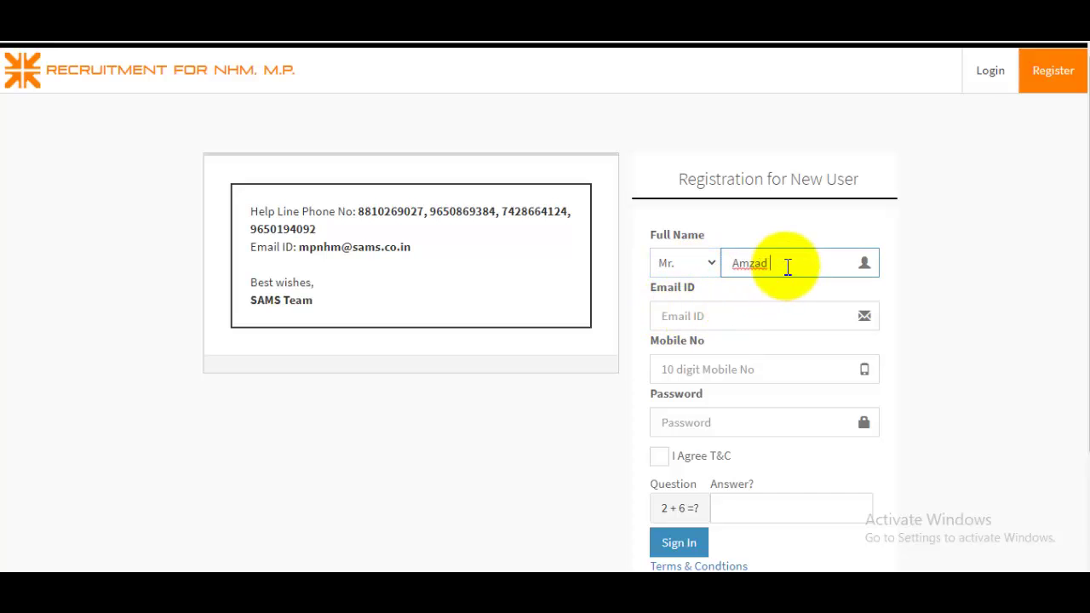
{"action": "left_click", "coordinate": [733, 320]}
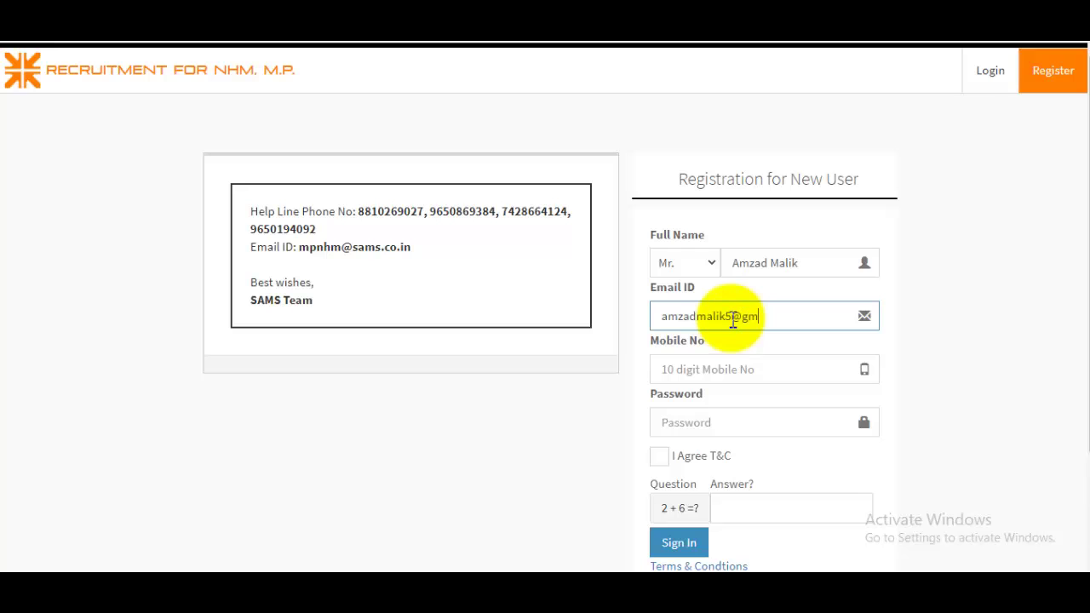
{"action": "left_click", "coordinate": [690, 370]}
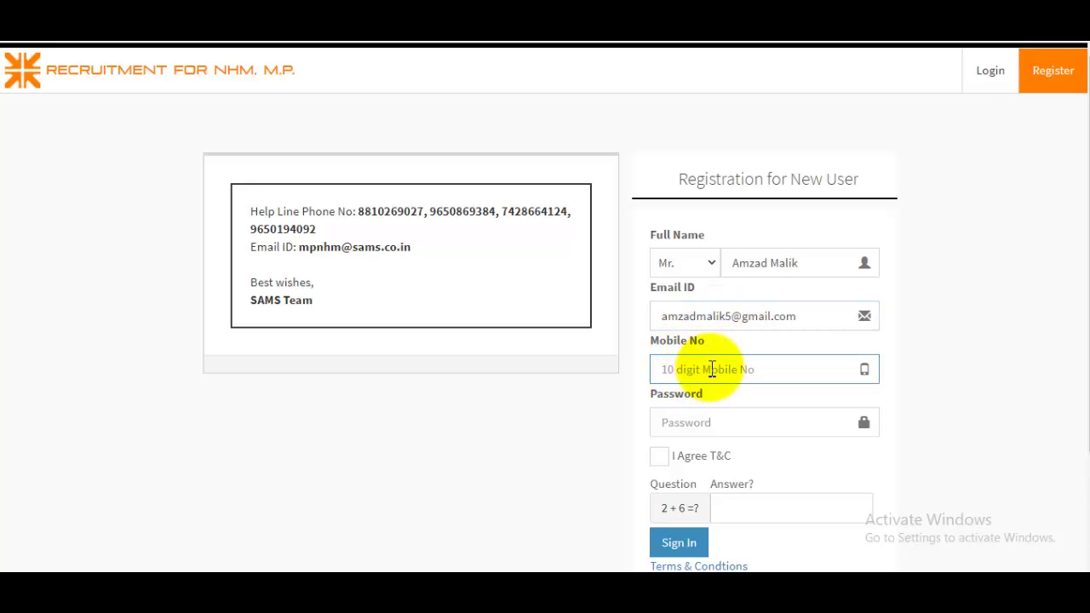
{"action": "scroll", "coordinate": [714, 370], "scroll_direction": "down", "scroll_amount": 2}
{"action": "left_click", "coordinate": [708, 281]}
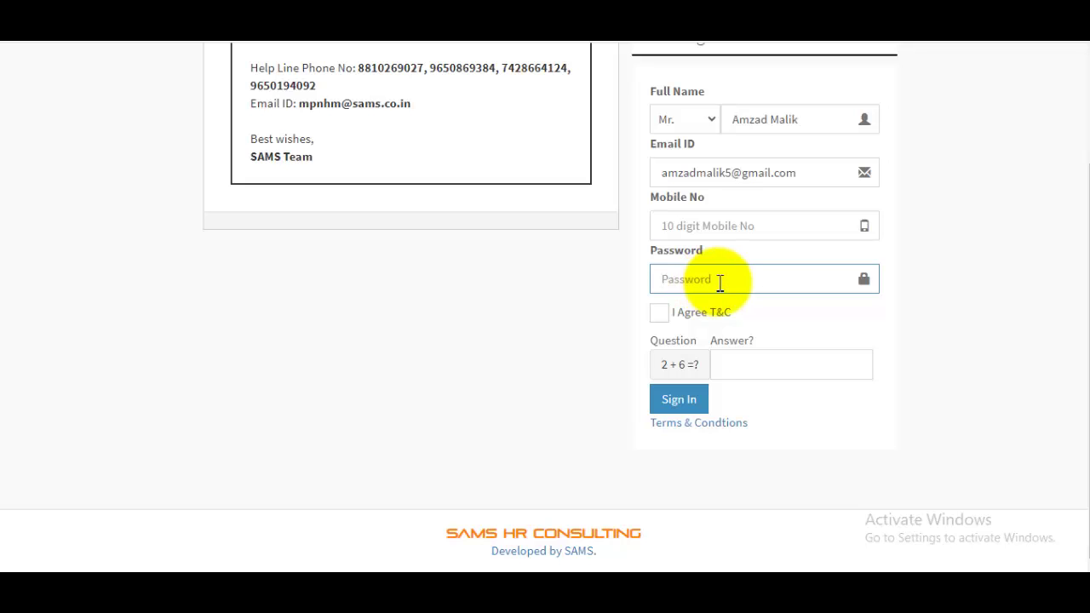
{"action": "left_click", "coordinate": [663, 316]}
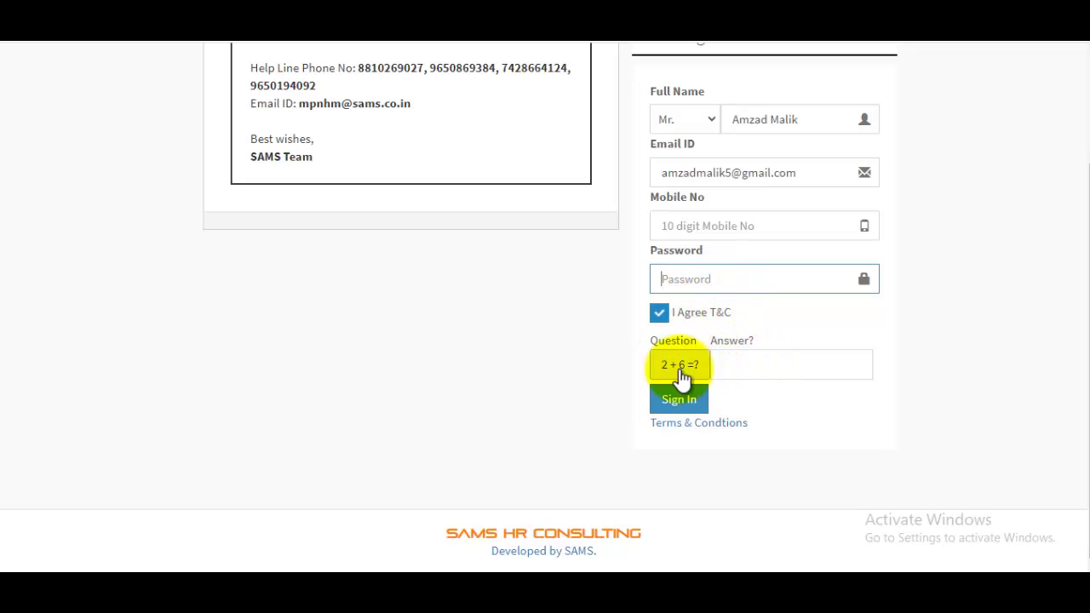
{"action": "left_click", "coordinate": [744, 368]}
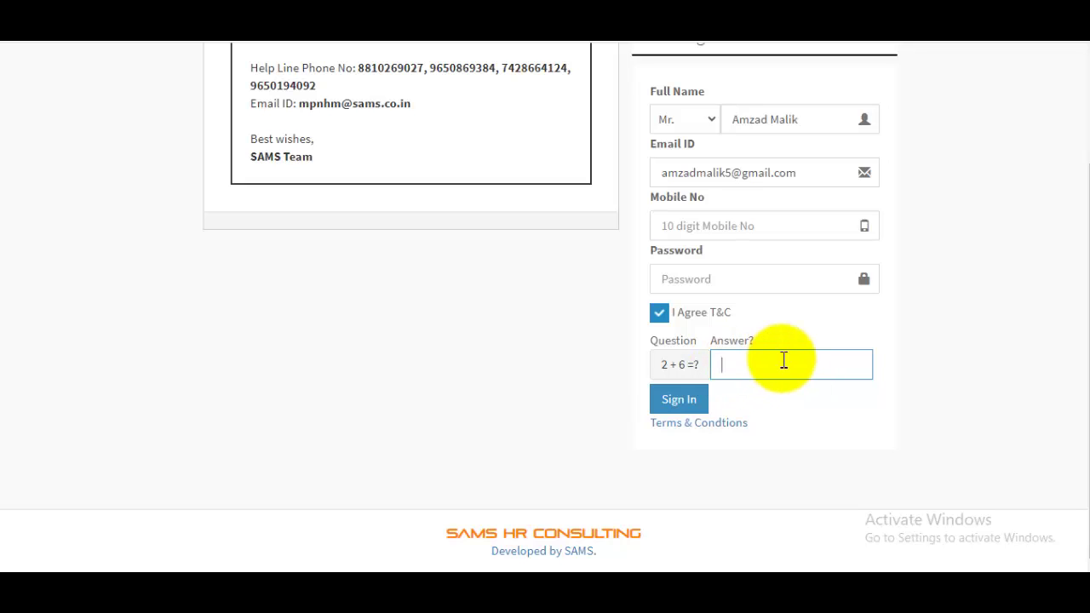
{"action": "scroll", "coordinate": [778, 328], "scroll_direction": "up", "scroll_amount": 2}
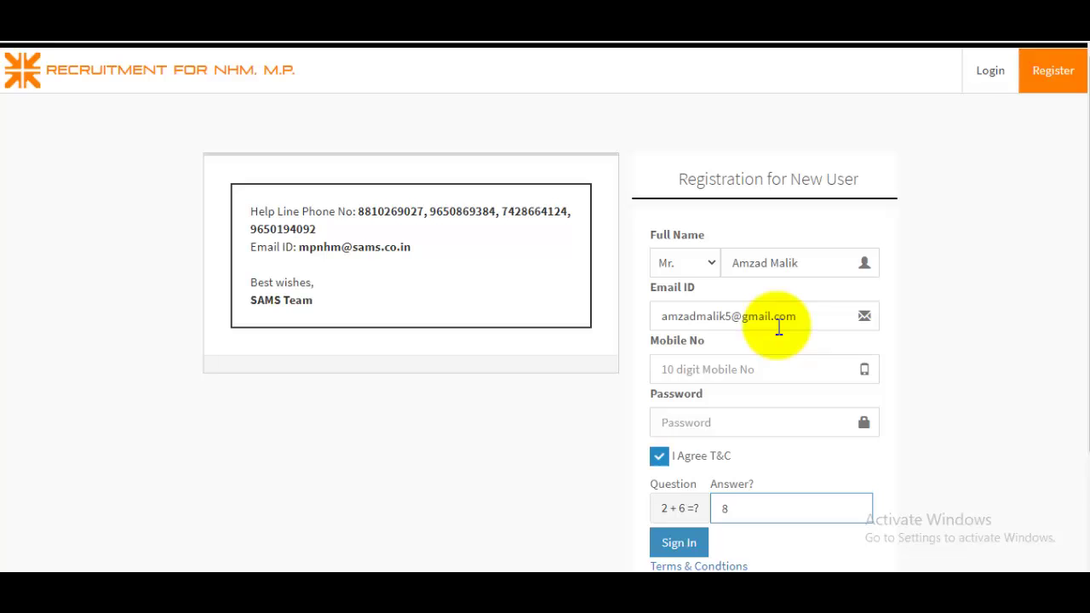
{"action": "scroll", "coordinate": [778, 328], "scroll_direction": "down", "scroll_amount": 2}
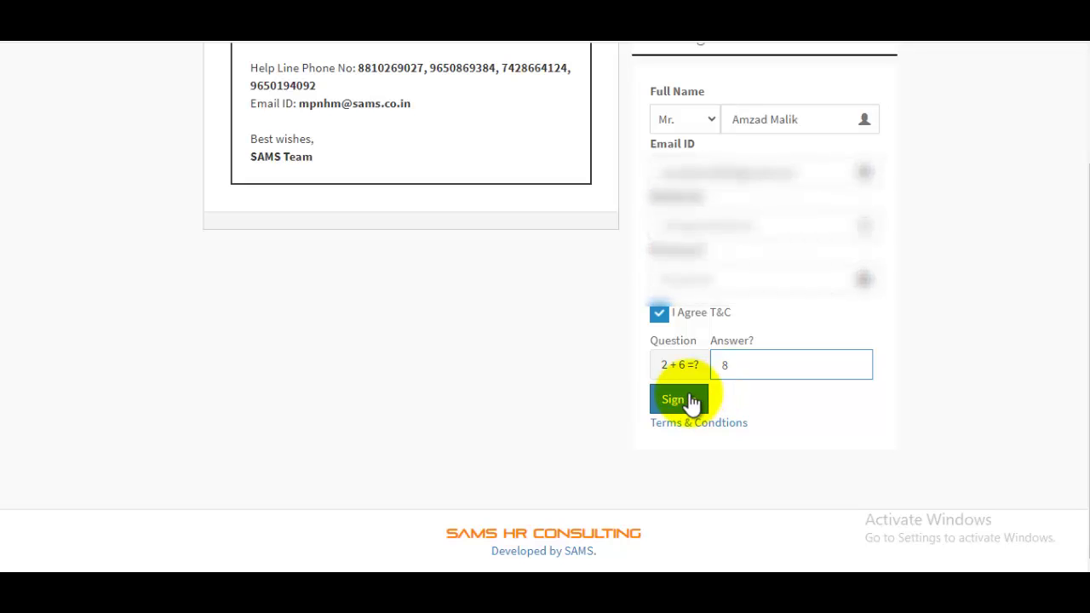
Step: Submit the new user registration, enter the verification code and continue to the job dashboard
{"action": "left_click", "coordinate": [679, 400]}
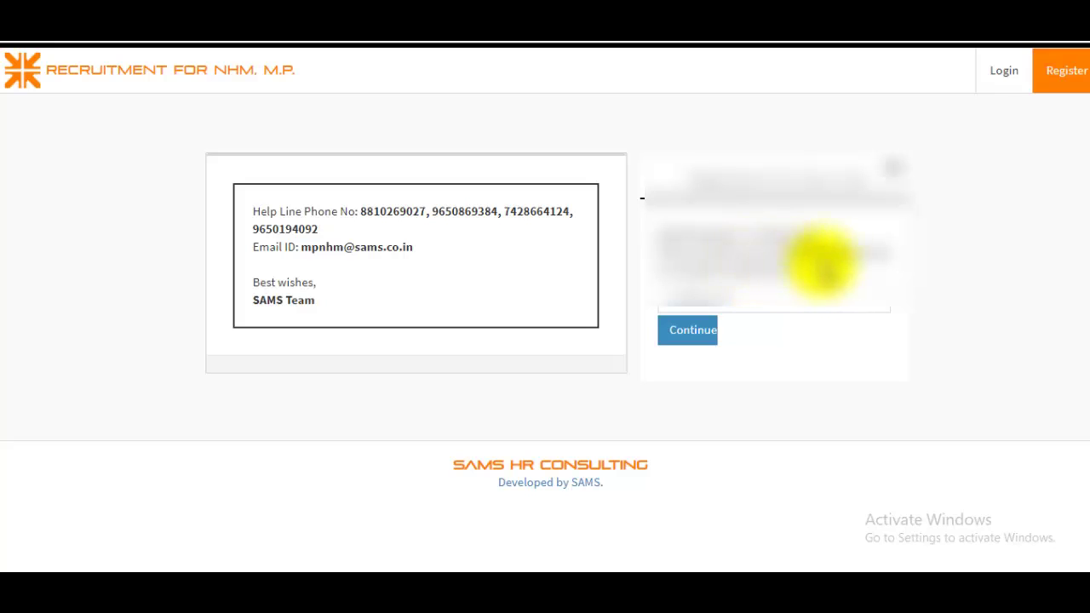
{"action": "left_click", "coordinate": [785, 294]}
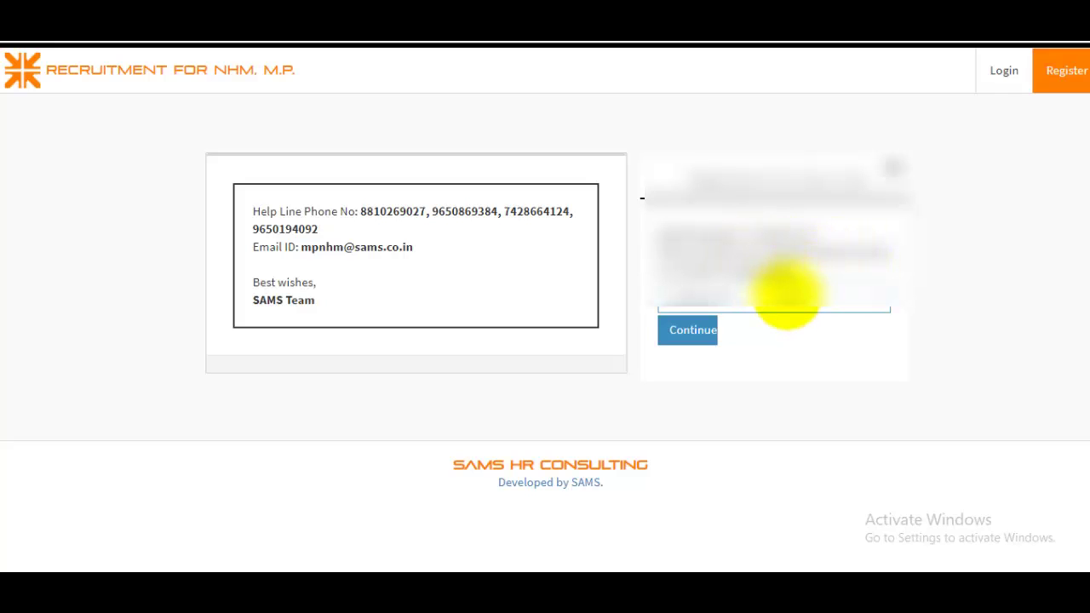
{"action": "left_click", "coordinate": [691, 335]}
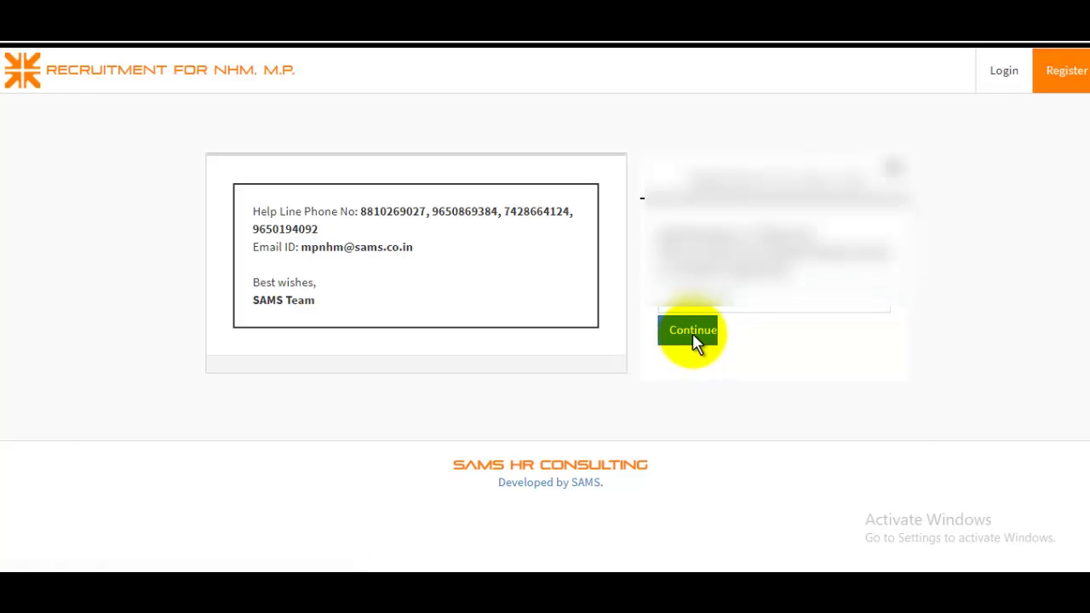
Step: Open the application form for the Contractual Staff Nurse post (SN-NHM-MP) from the list of posts
{"action": "scroll", "coordinate": [697, 334], "scroll_direction": "down", "scroll_amount": 3}
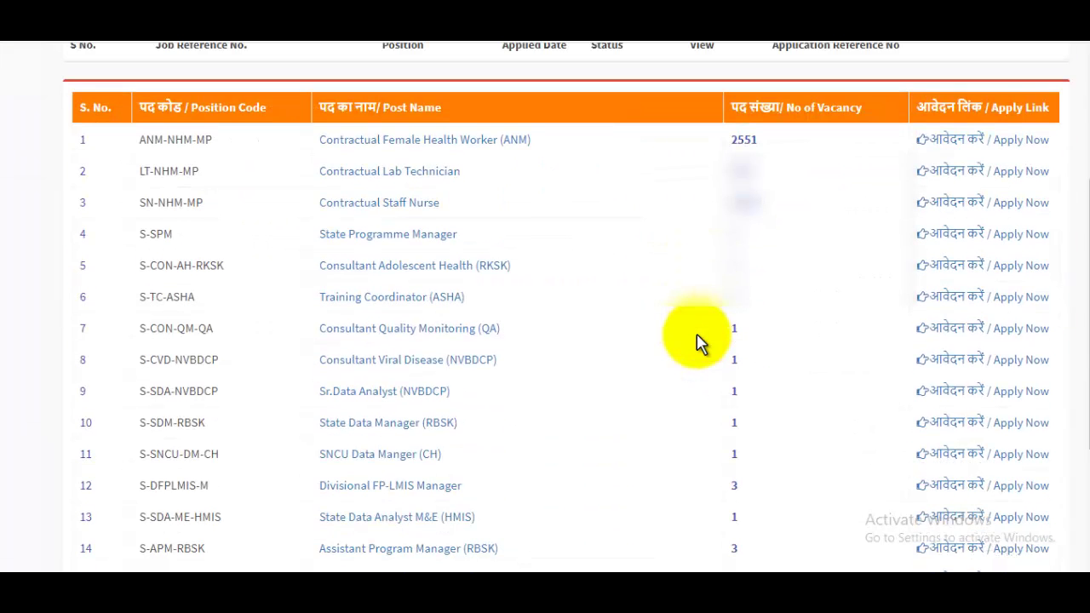
{"action": "scroll", "coordinate": [699, 339], "scroll_direction": "up", "scroll_amount": 3}
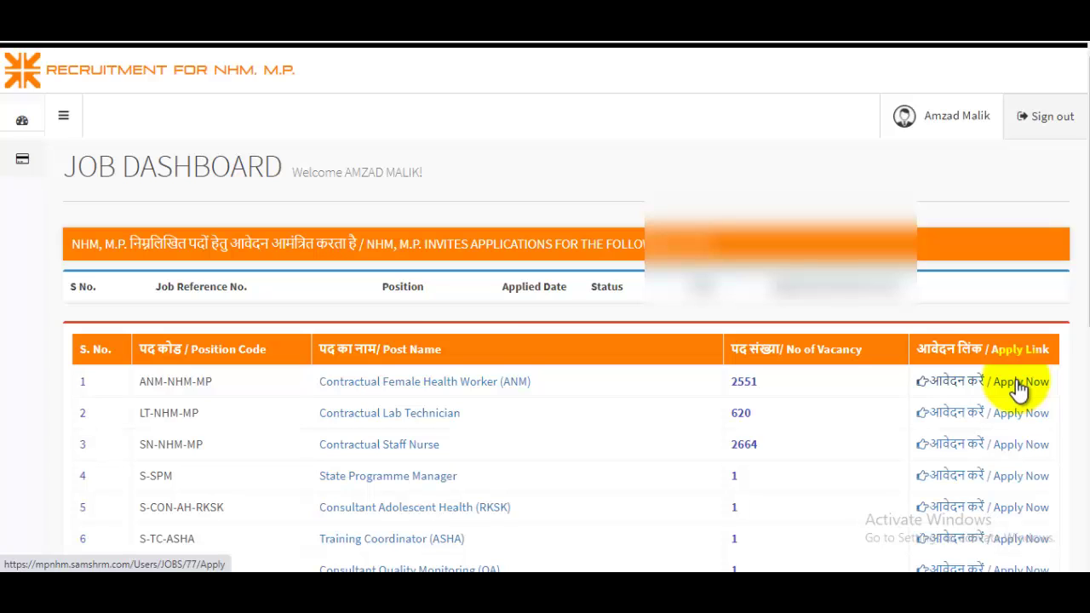
{"action": "left_click", "coordinate": [1021, 447]}
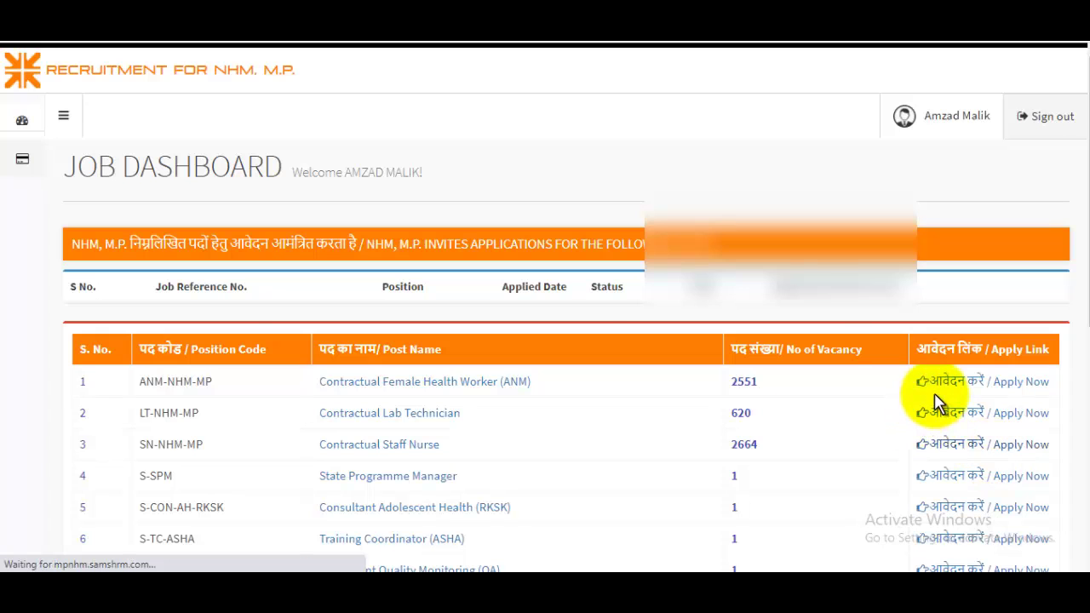
Step: Set the candidate's date of birth and fill in the father's name in the personal information
{"action": "scroll", "coordinate": [809, 280], "scroll_direction": "down", "scroll_amount": 1}
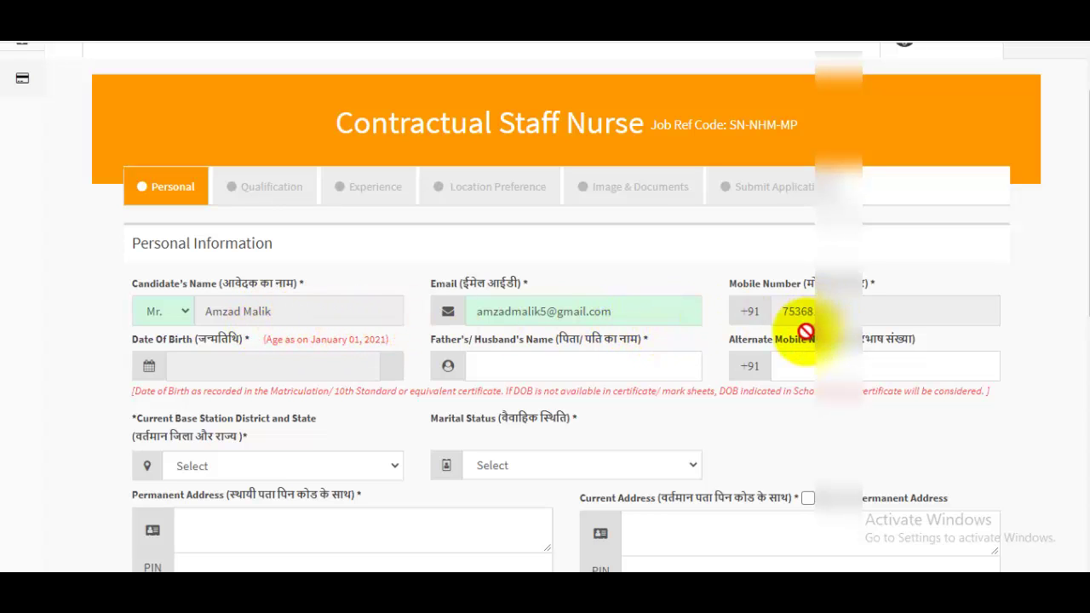
{"action": "left_click", "coordinate": [275, 366]}
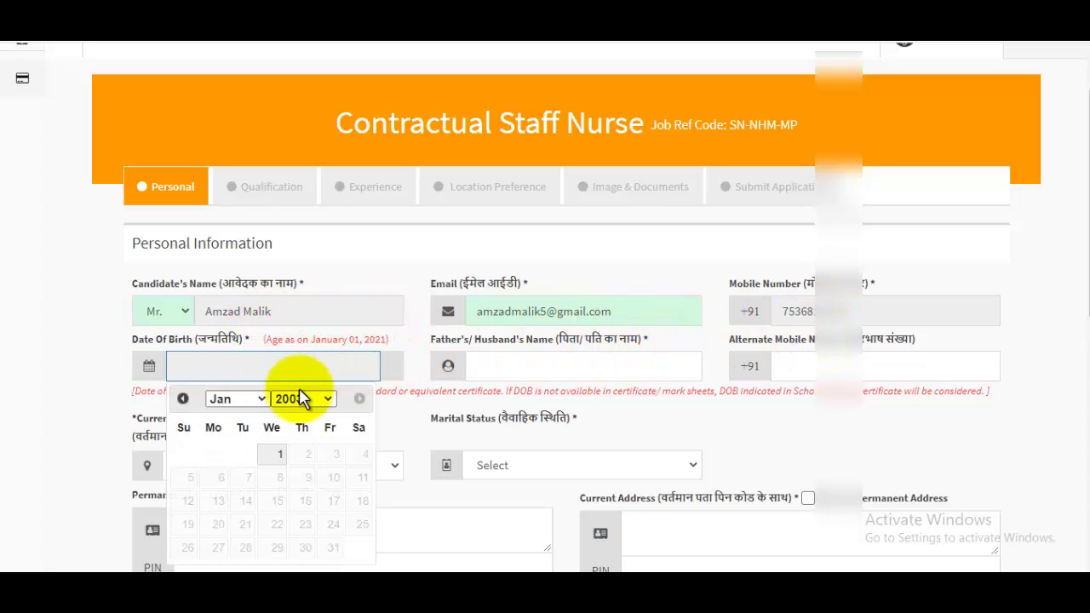
{"action": "left_click", "coordinate": [308, 401]}
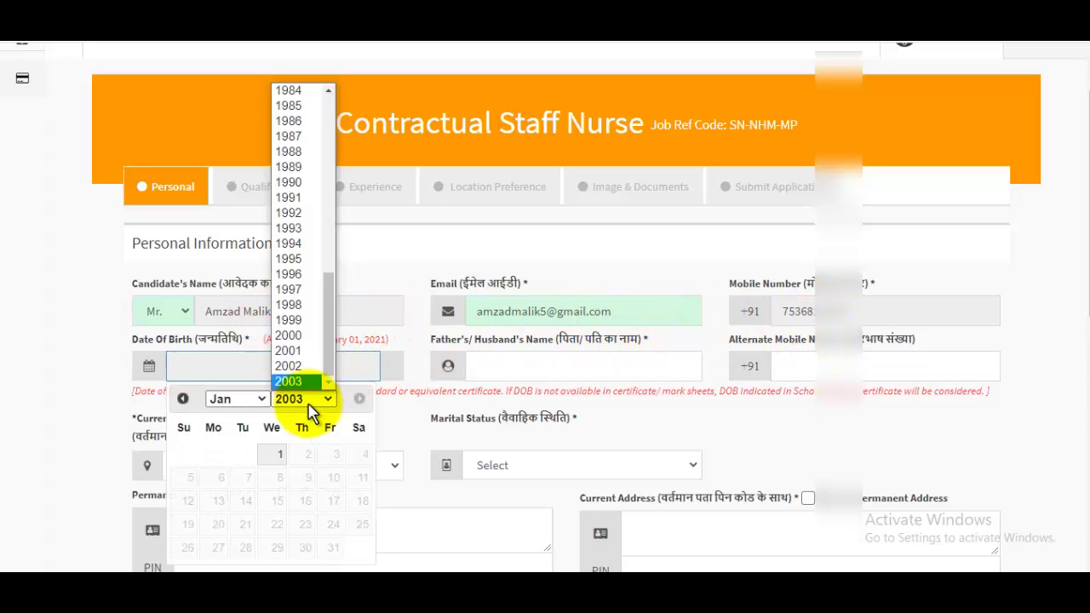
{"action": "left_click", "coordinate": [309, 290]}
{"action": "left_click", "coordinate": [238, 400]}
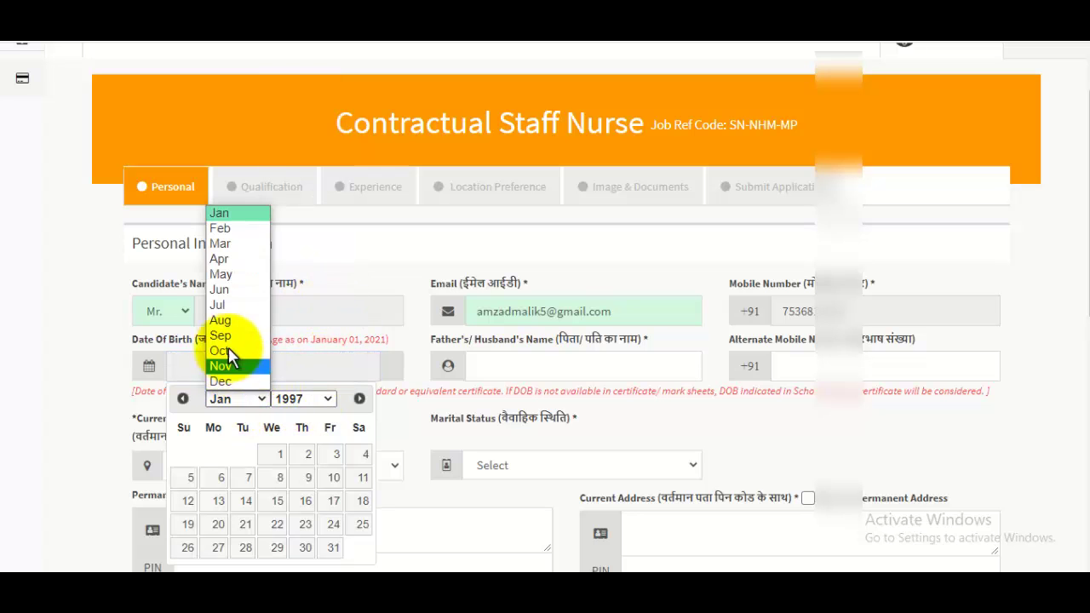
{"action": "left_click", "coordinate": [220, 273]}
{"action": "left_click", "coordinate": [336, 456]}
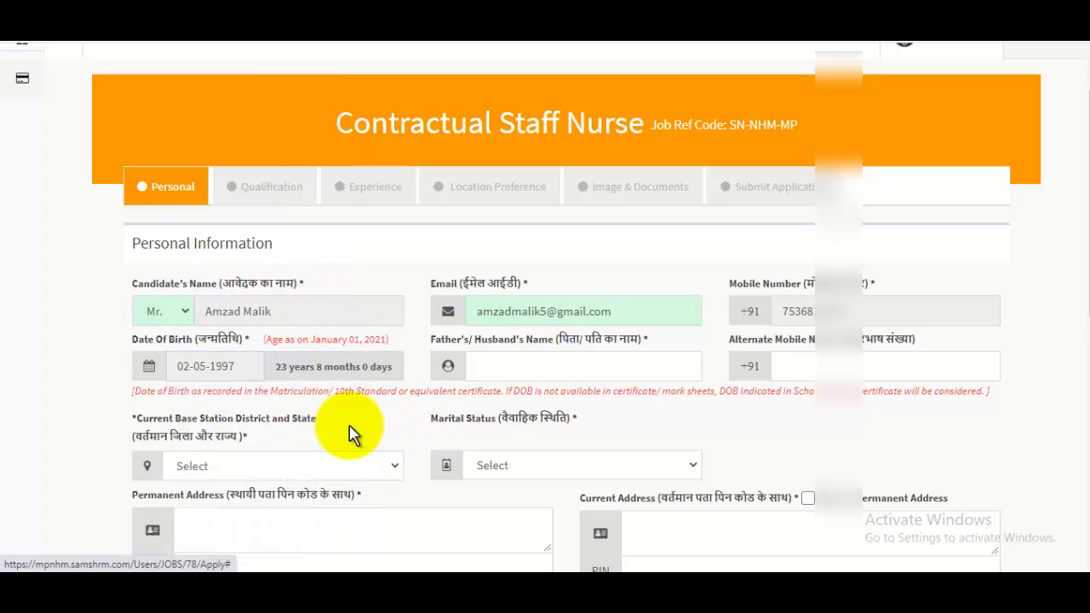
{"action": "left_click", "coordinate": [568, 365]}
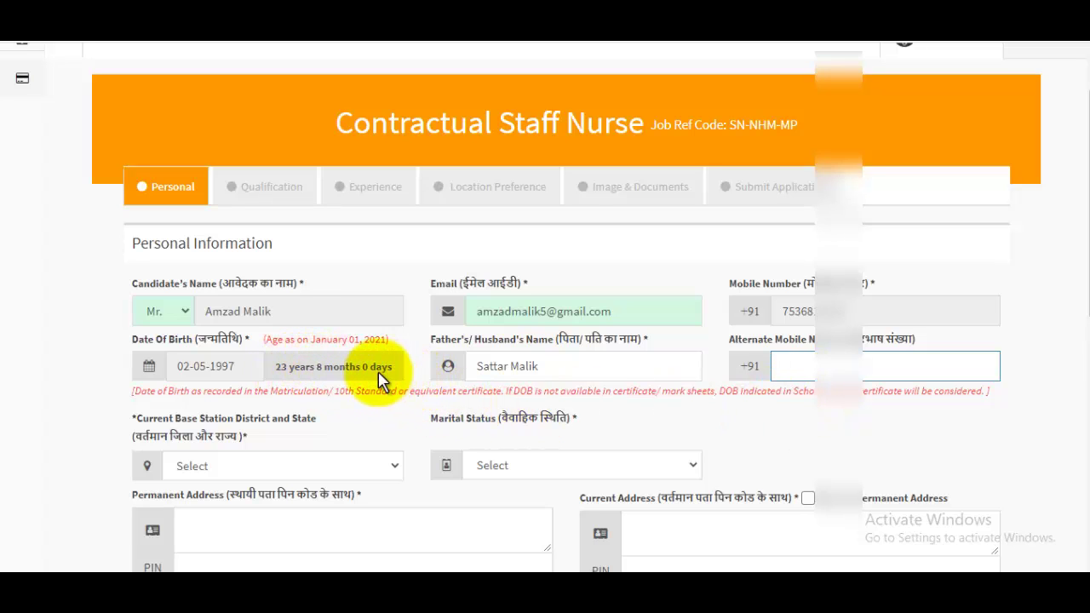
Step: Set the current base station district to Agar Malwa (MP) and the marital status to Single
{"action": "scroll", "coordinate": [379, 371], "scroll_direction": "down", "scroll_amount": 2}
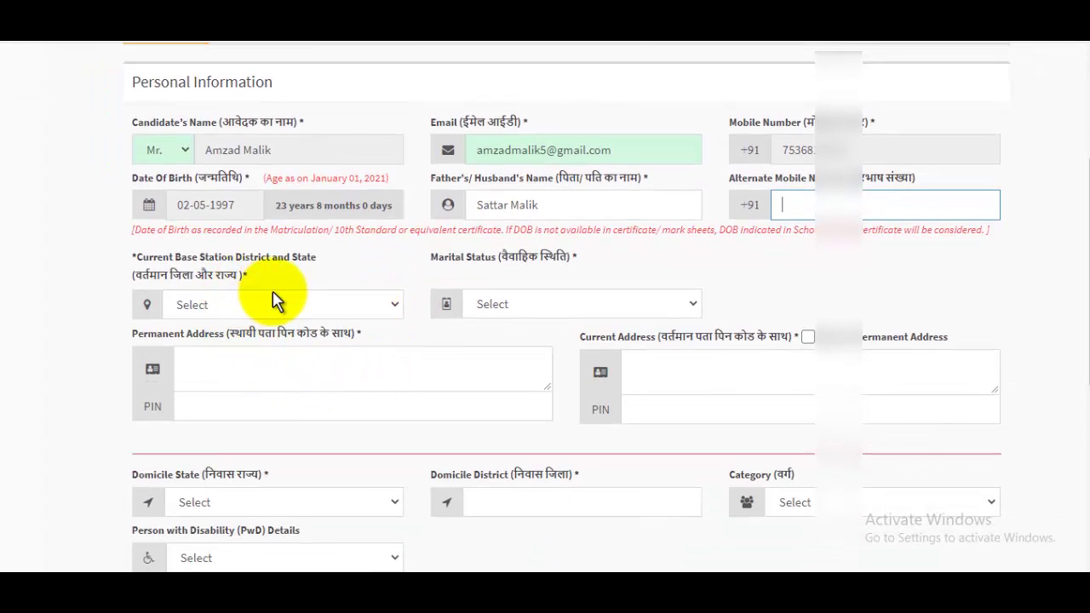
{"action": "key", "text": "ctrl+plus"}
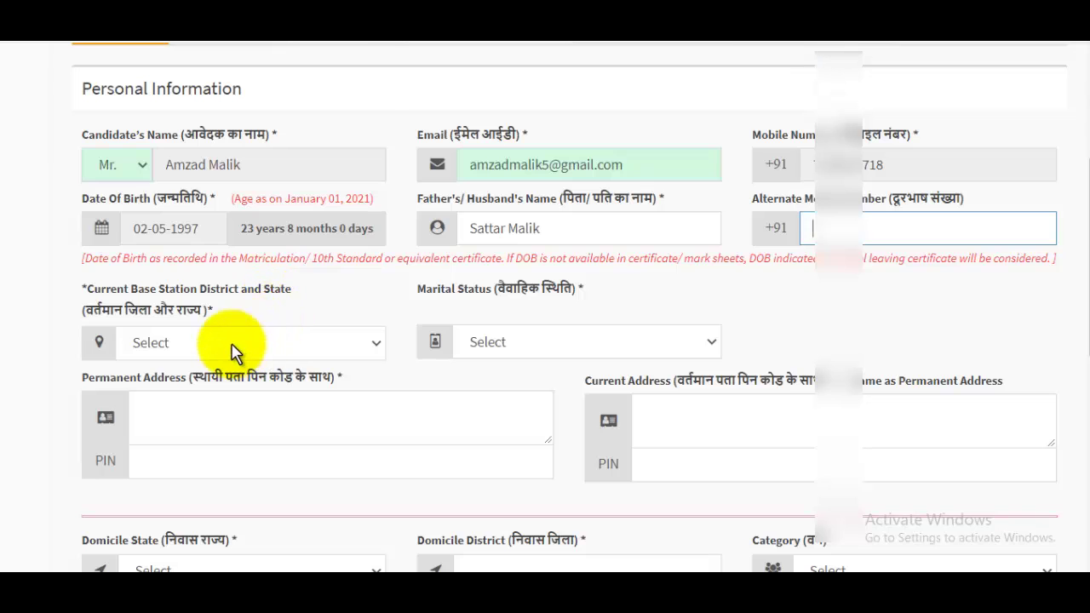
{"action": "left_click", "coordinate": [235, 349]}
{"action": "scroll", "coordinate": [195, 207], "scroll_direction": "down", "scroll_amount": 8}
{"action": "scroll", "coordinate": [194, 219], "scroll_direction": "up", "scroll_amount": 7}
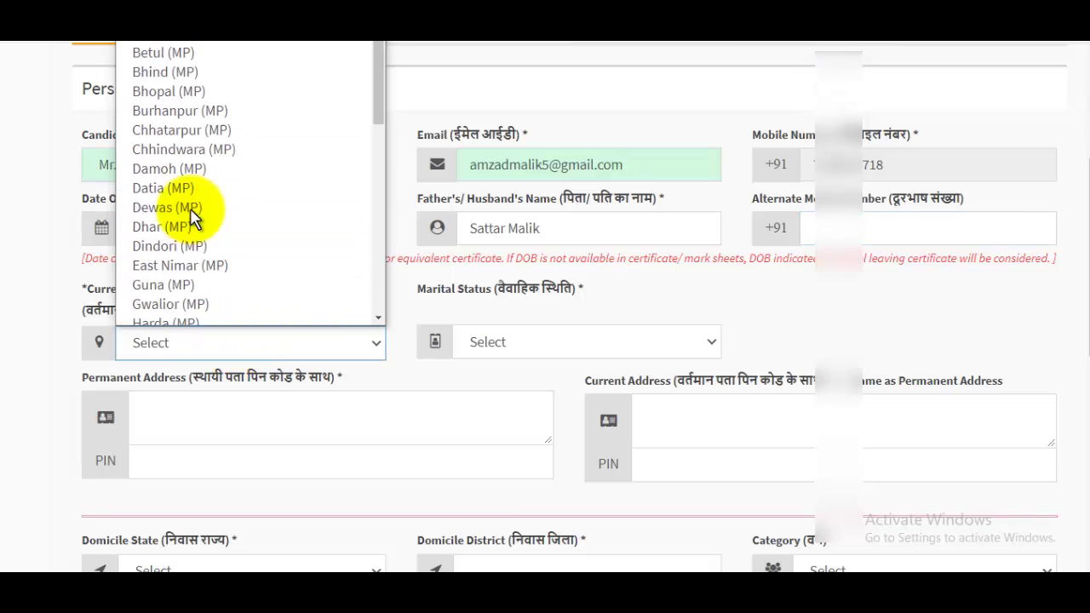
{"action": "scroll", "coordinate": [195, 219], "scroll_direction": "up", "scroll_amount": 1}
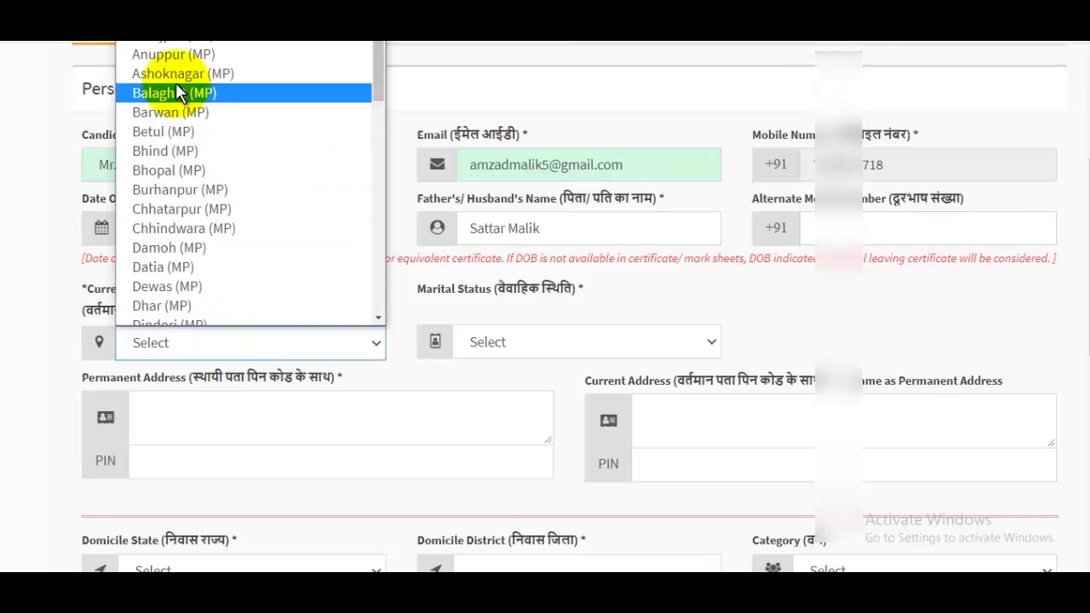
{"action": "left_click", "coordinate": [179, 37]}
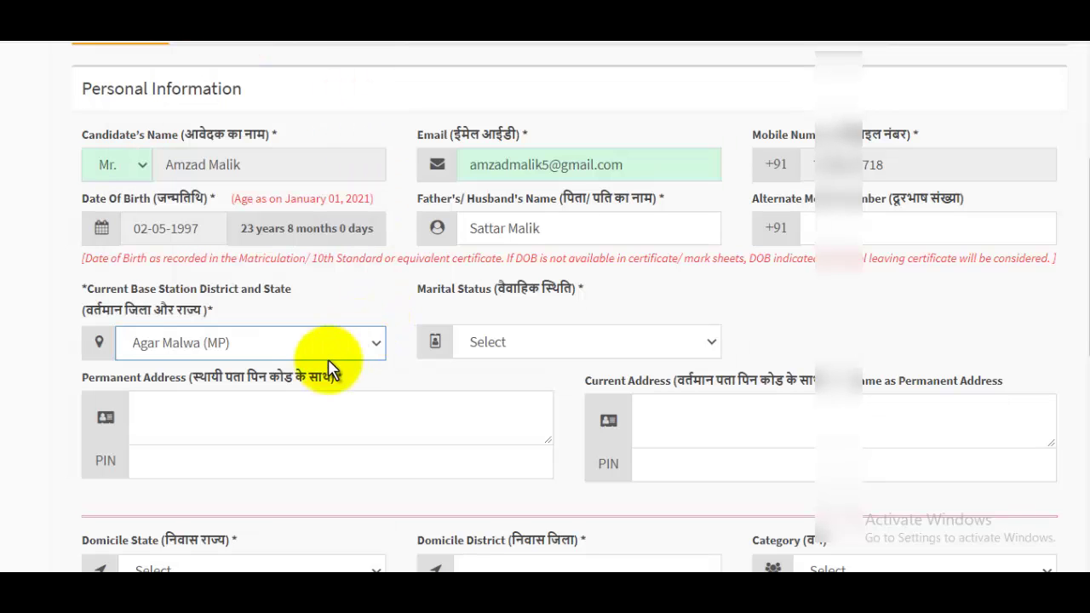
{"action": "left_click", "coordinate": [567, 348]}
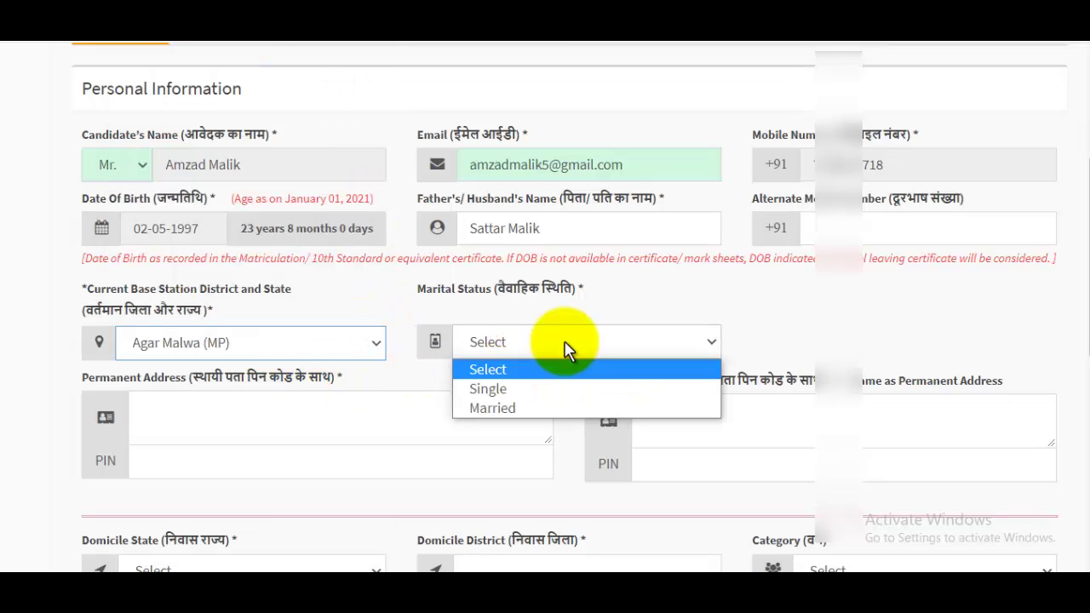
{"action": "left_click", "coordinate": [502, 389]}
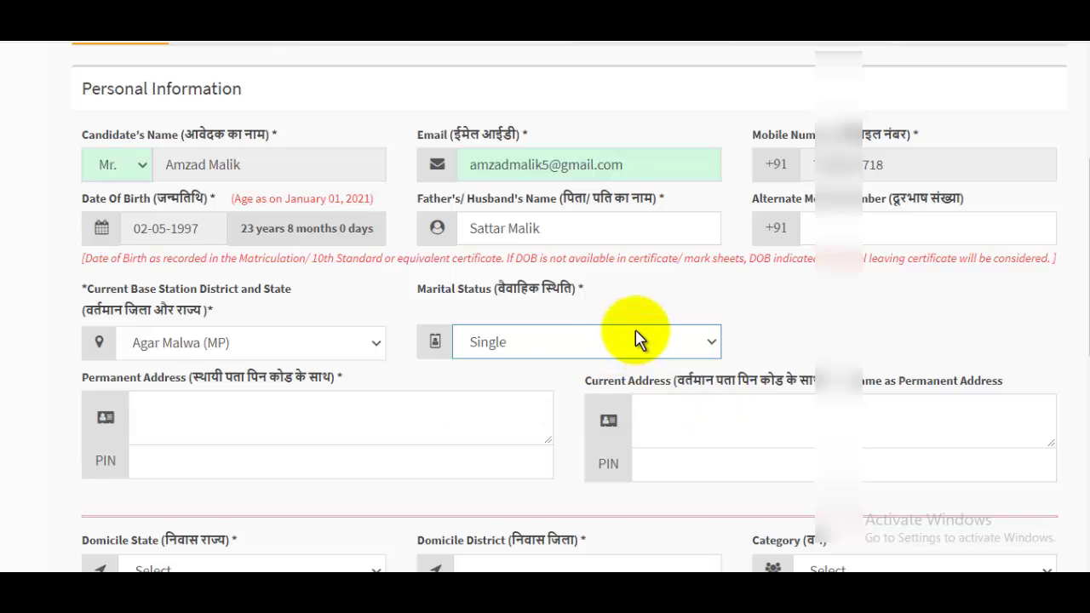
Step: Enter the candidate's permanent address with its postal PIN code and use the same address as the current address
{"action": "scroll", "coordinate": [639, 339], "scroll_direction": "down", "scroll_amount": 1}
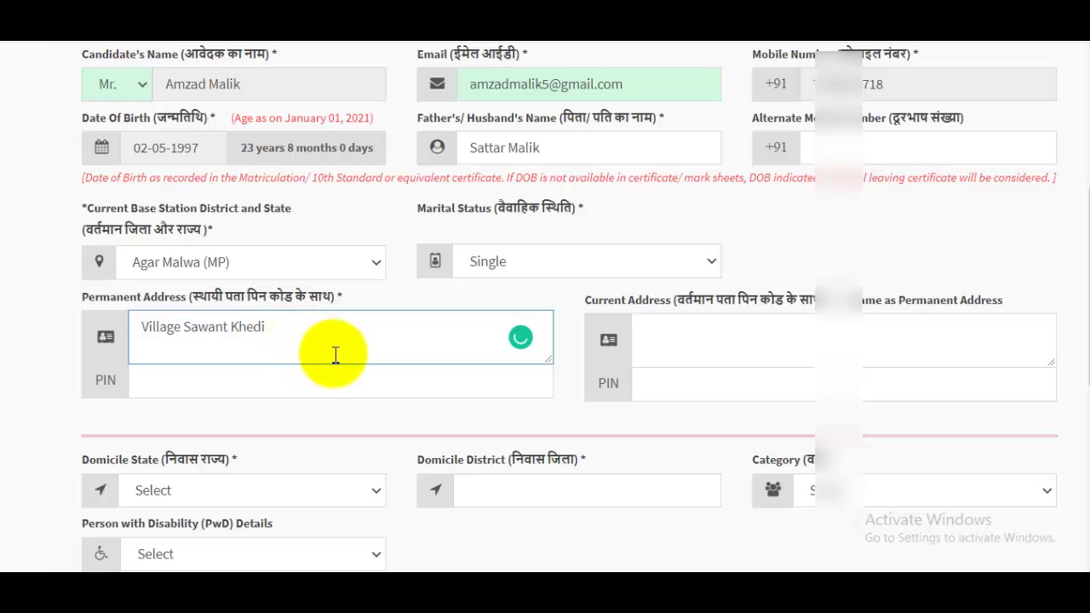
{"action": "left_click", "coordinate": [254, 383]}
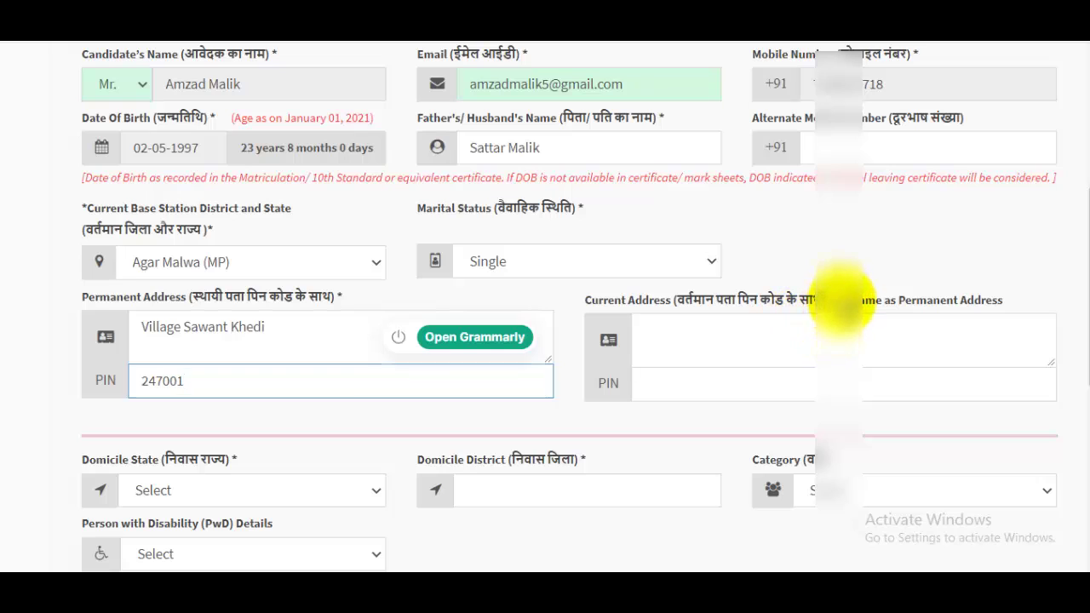
{"action": "left_click", "coordinate": [838, 301]}
{"action": "left_click", "coordinate": [307, 336]}
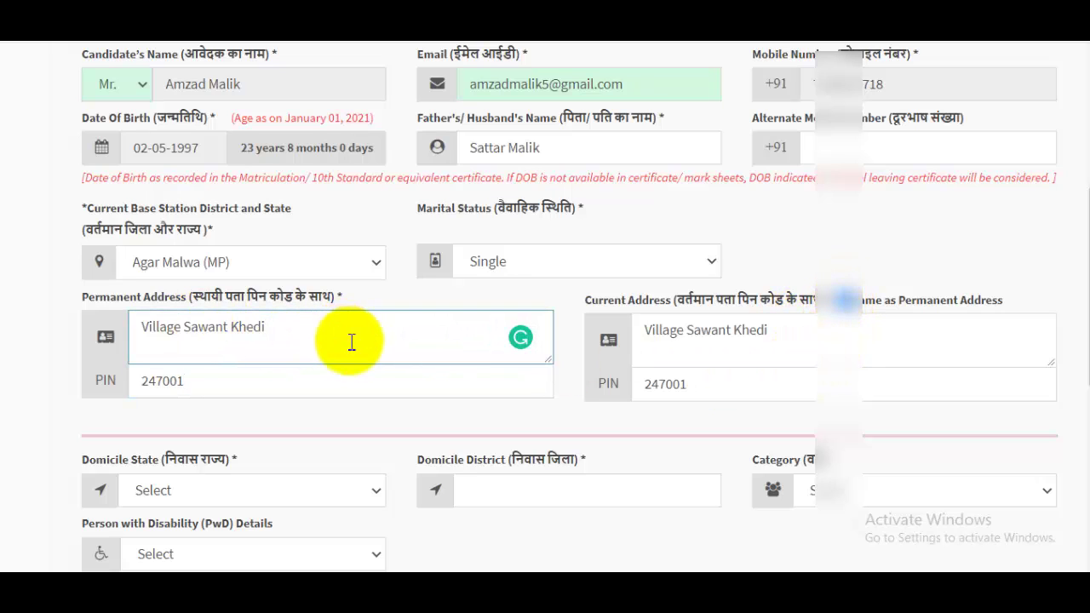
Step: Set the domicile state to Madhya Pradesh and the domicile district to Bhopal
{"action": "left_click", "coordinate": [217, 384]}
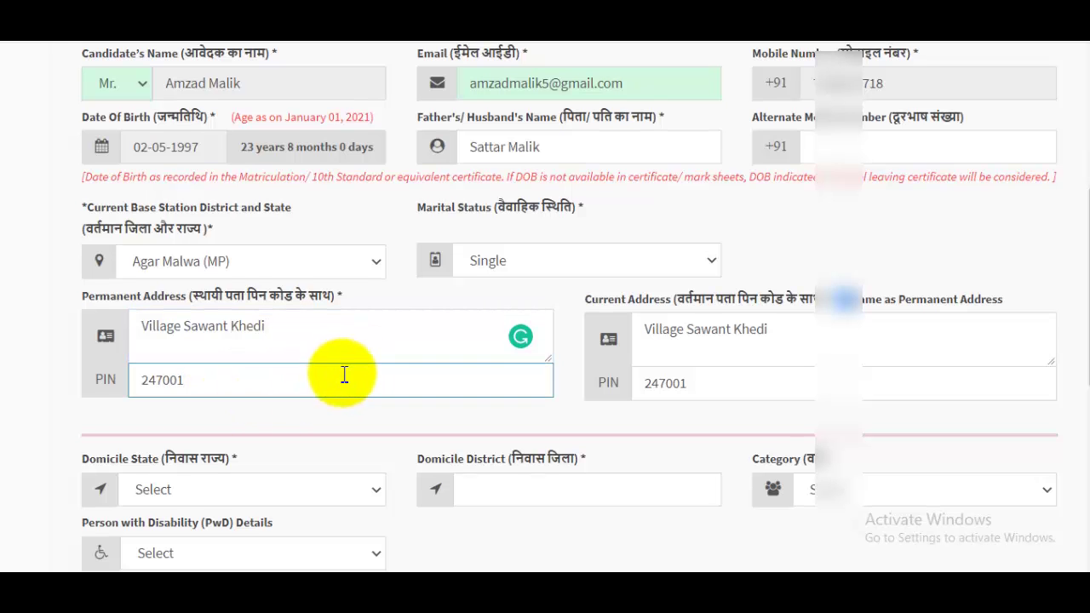
{"action": "scroll", "coordinate": [344, 375], "scroll_direction": "down", "scroll_amount": 1}
{"action": "scroll", "coordinate": [344, 382], "scroll_direction": "down", "scroll_amount": 1}
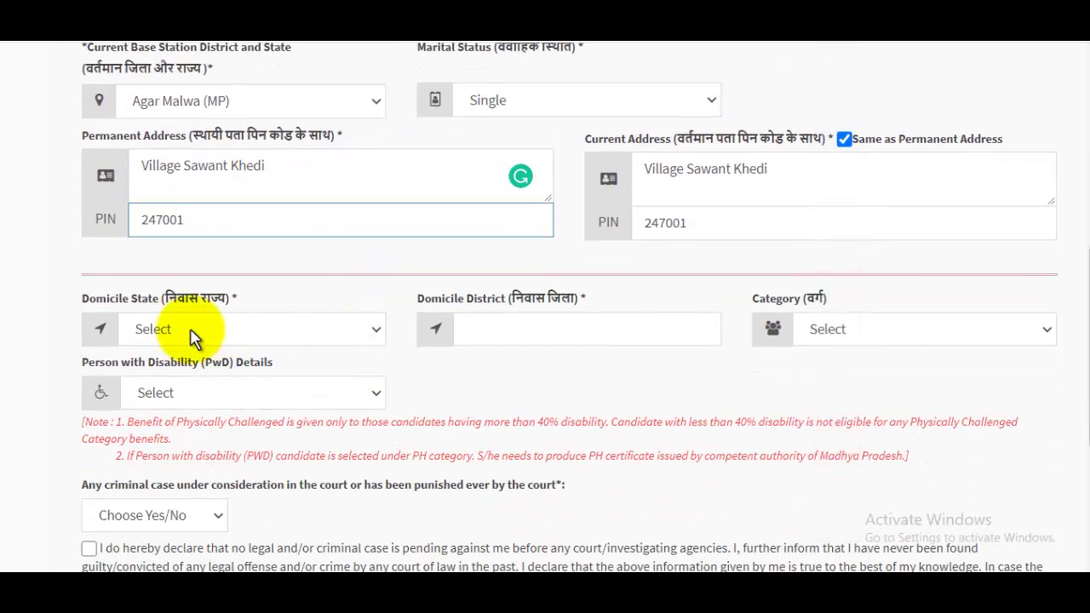
{"action": "left_click", "coordinate": [246, 335]}
{"action": "scroll", "coordinate": [221, 255], "scroll_direction": "down", "scroll_amount": 5}
{"action": "scroll", "coordinate": [223, 238], "scroll_direction": "down", "scroll_amount": 1}
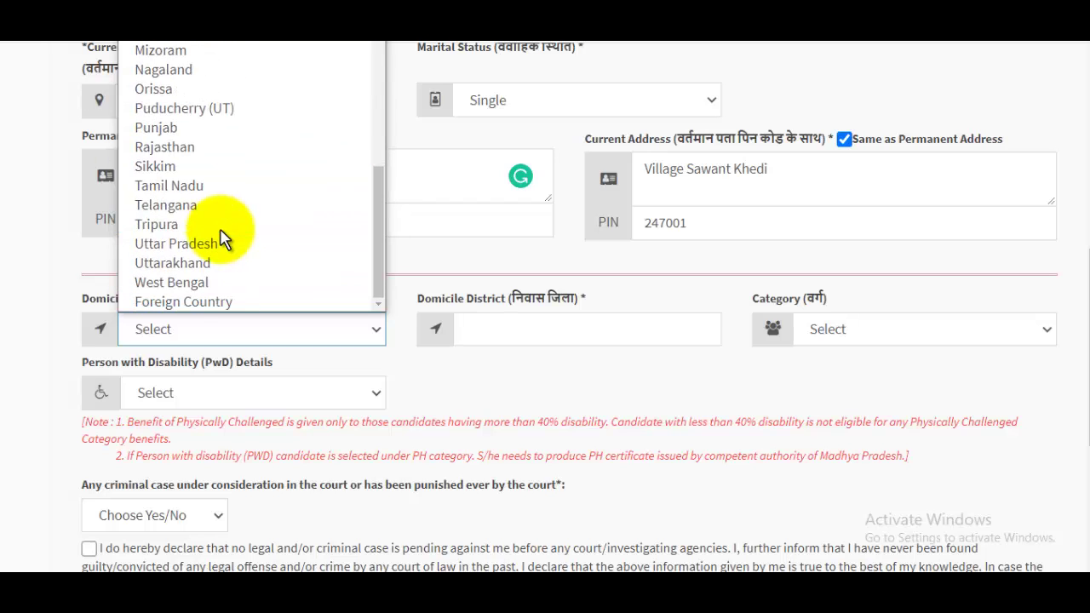
{"action": "scroll", "coordinate": [219, 52], "scroll_direction": "up", "scroll_amount": 5}
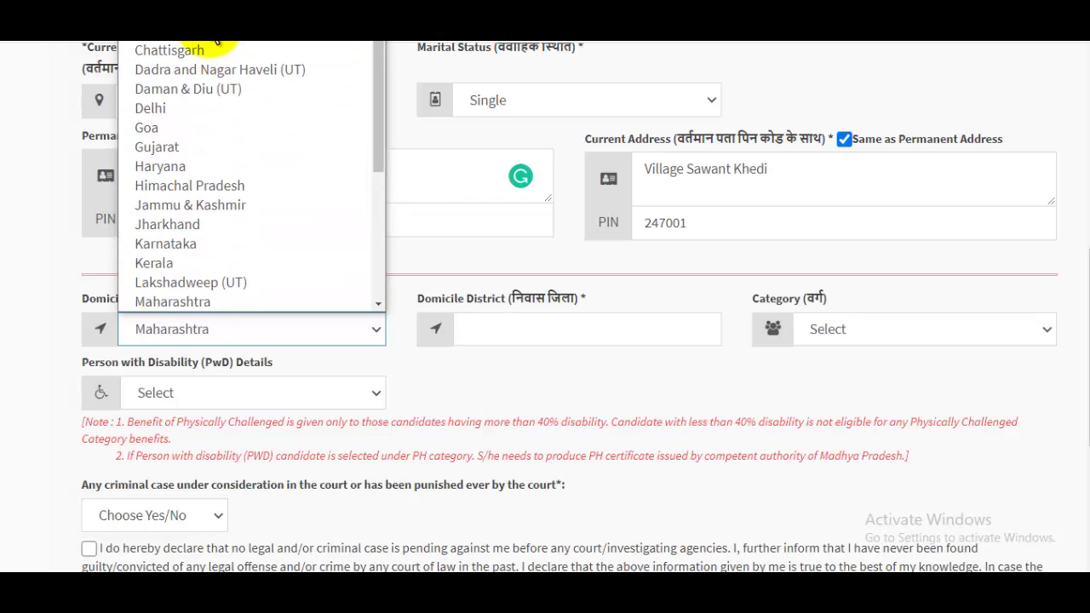
{"action": "key", "text": "Down"}
{"action": "key", "text": "Down"}
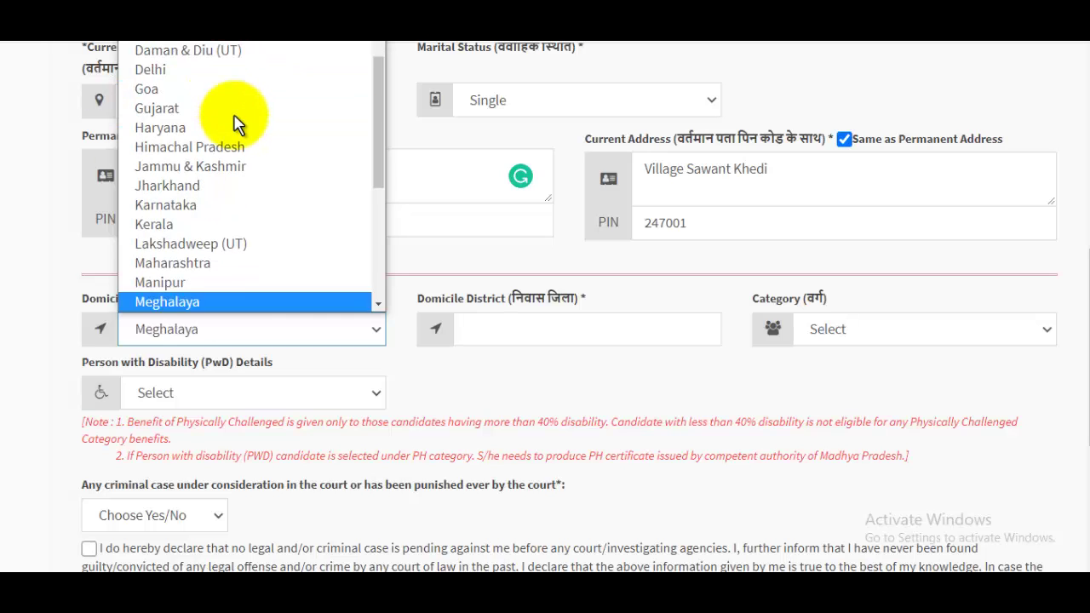
{"action": "scroll", "coordinate": [236, 115], "scroll_direction": "up", "scroll_amount": 4}
{"action": "left_click", "coordinate": [433, 267]}
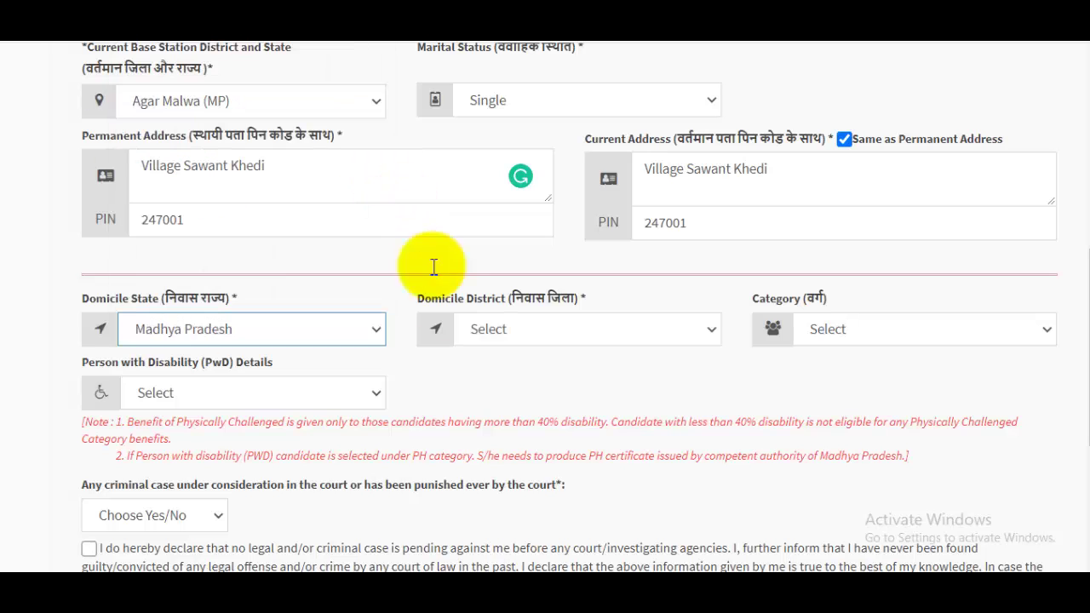
{"action": "left_click", "coordinate": [549, 336]}
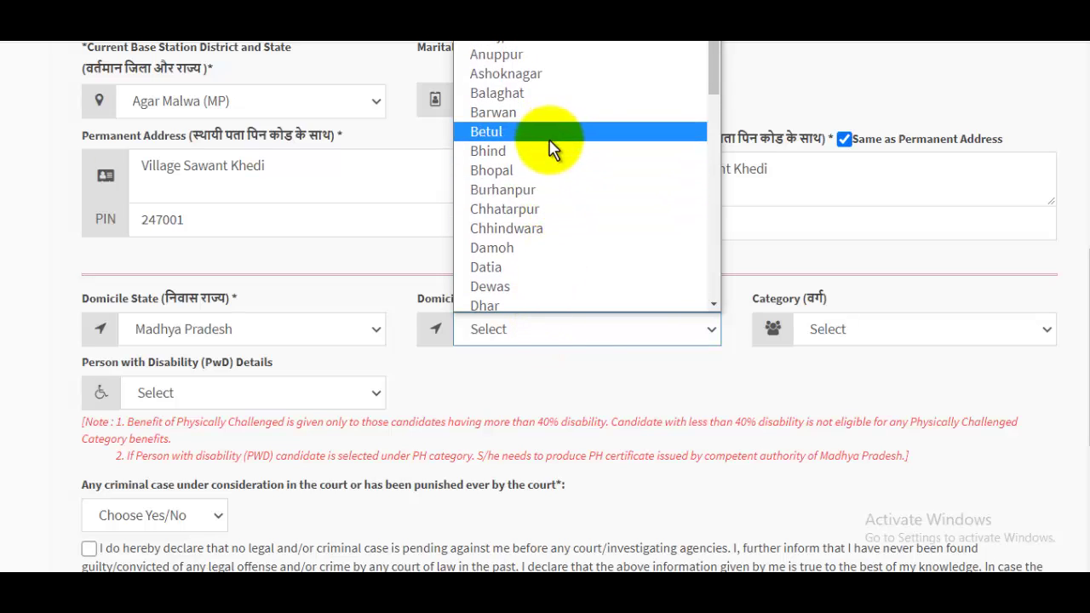
{"action": "left_click", "coordinate": [497, 170]}
Step: Set the category to UR and the Person with Disability details to NO
{"action": "left_click", "coordinate": [869, 332]}
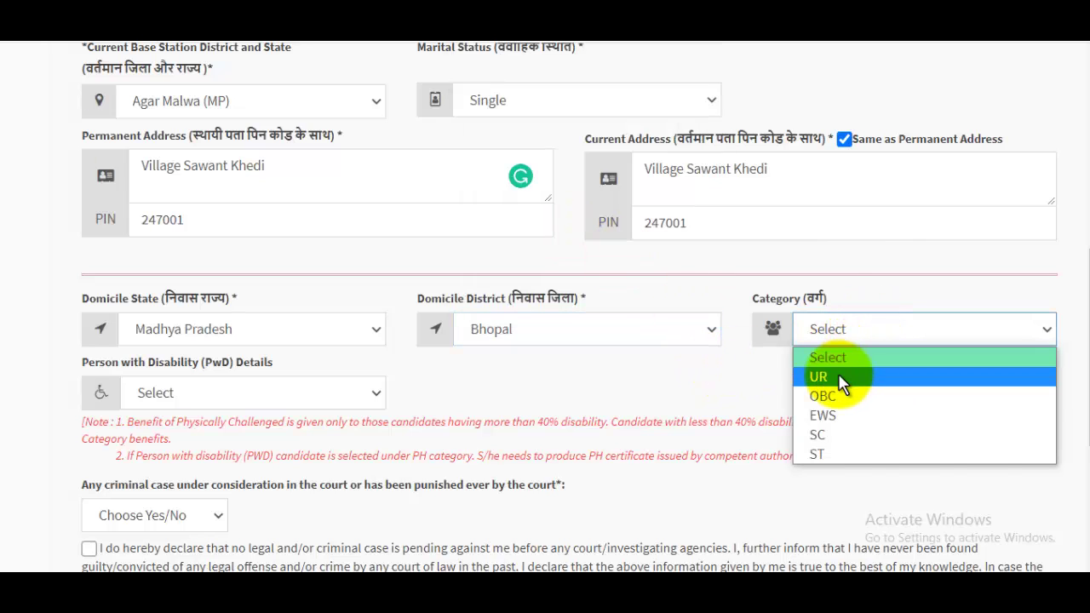
{"action": "left_click", "coordinate": [839, 375]}
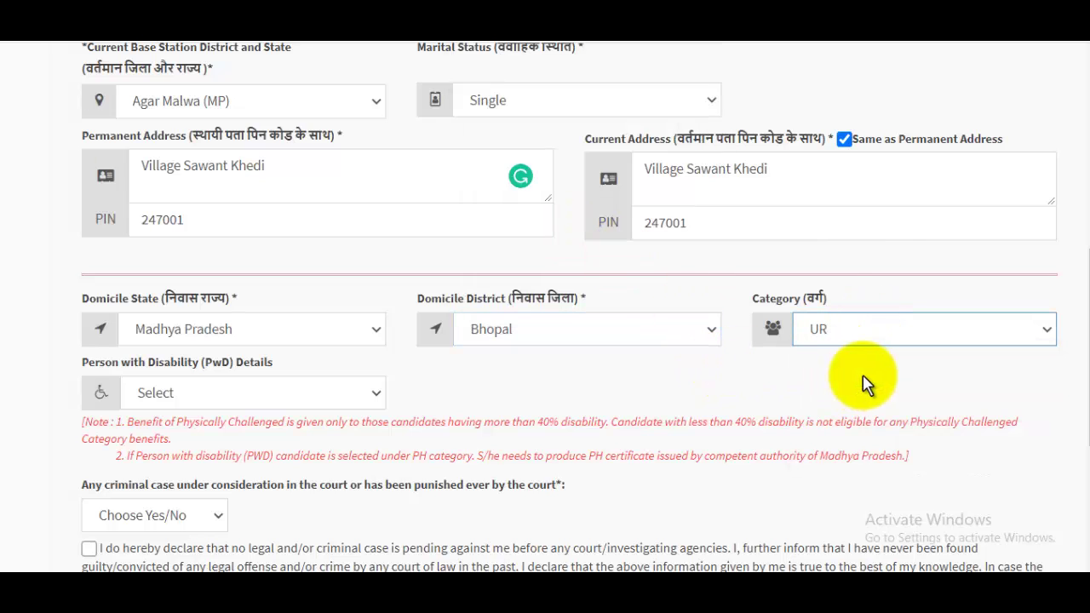
{"action": "left_click", "coordinate": [228, 402]}
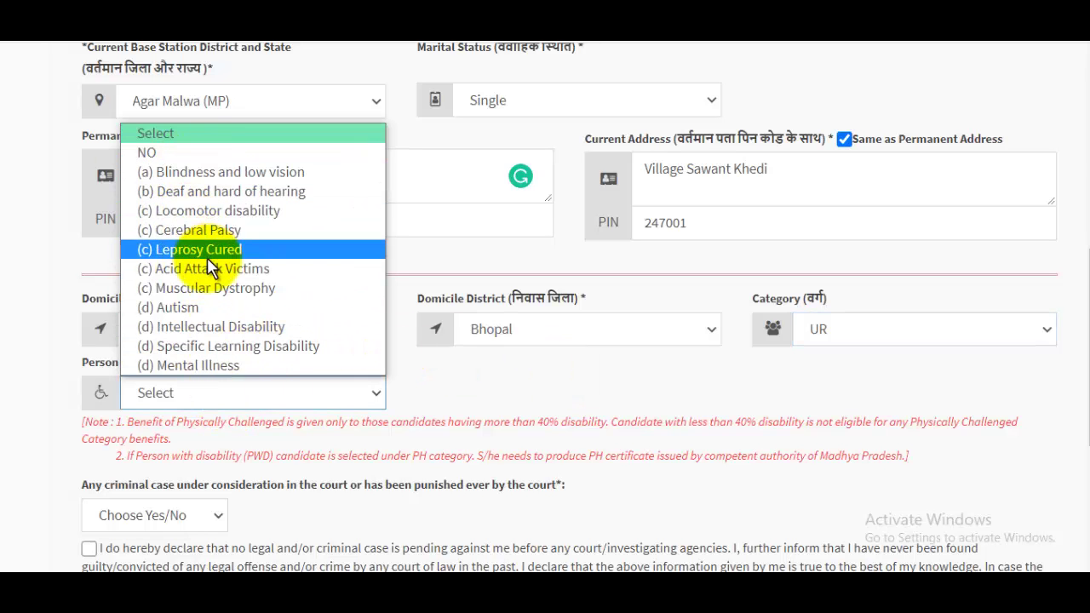
{"action": "left_click", "coordinate": [154, 153]}
Step: Submit the personal details with the criminal case question answered No and the declaration accepted
{"action": "scroll", "coordinate": [393, 391], "scroll_direction": "down", "scroll_amount": 3}
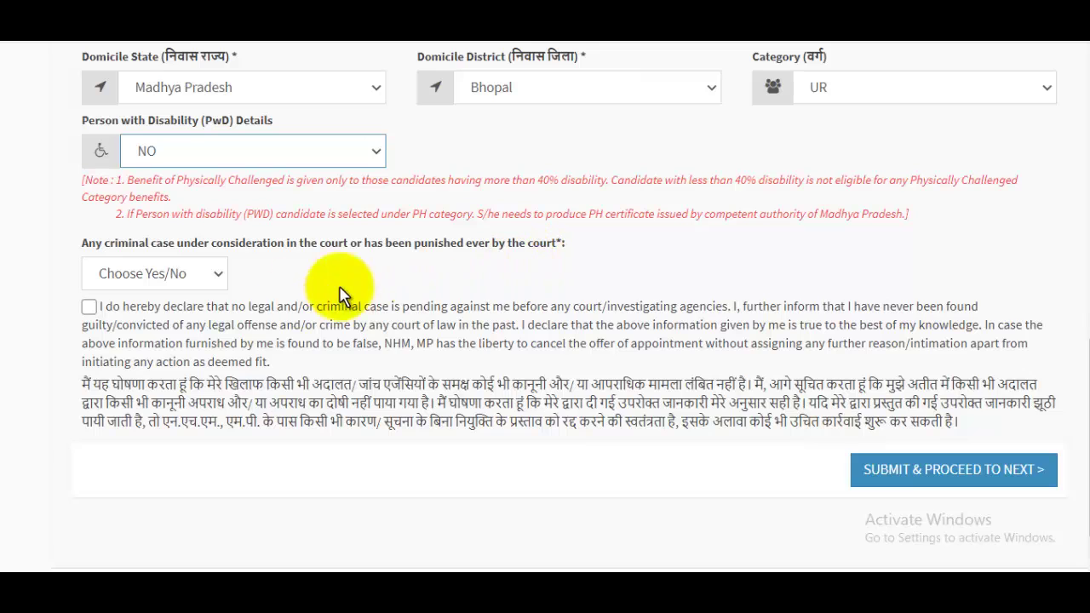
{"action": "left_click", "coordinate": [172, 277]}
{"action": "left_click", "coordinate": [118, 321]}
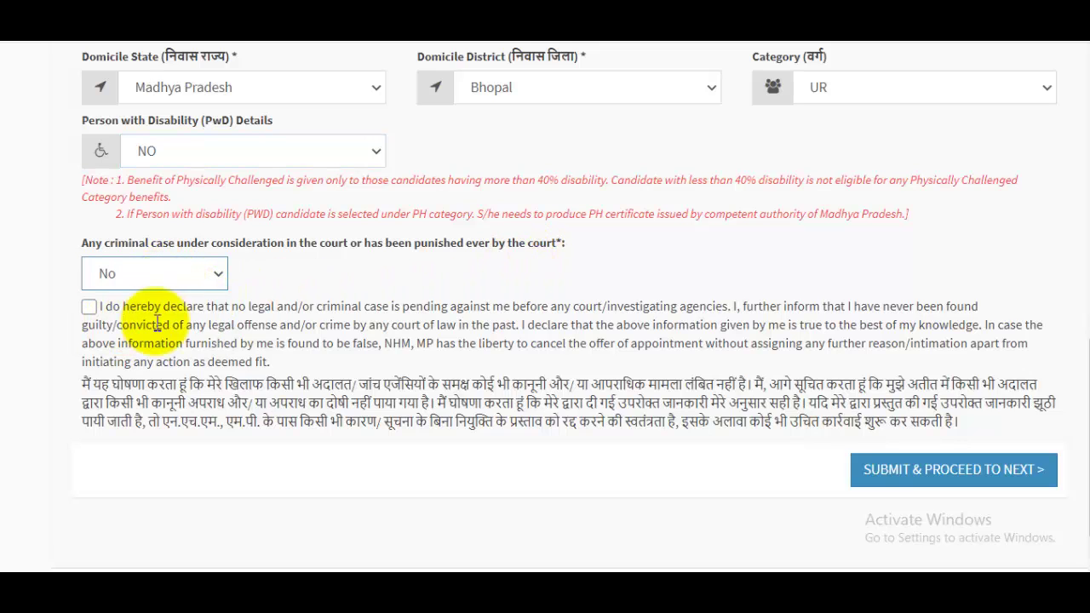
{"action": "left_click", "coordinate": [89, 307]}
{"action": "left_click_drag", "start_coordinate": [1082, 405], "coordinate": [1080, 448]}
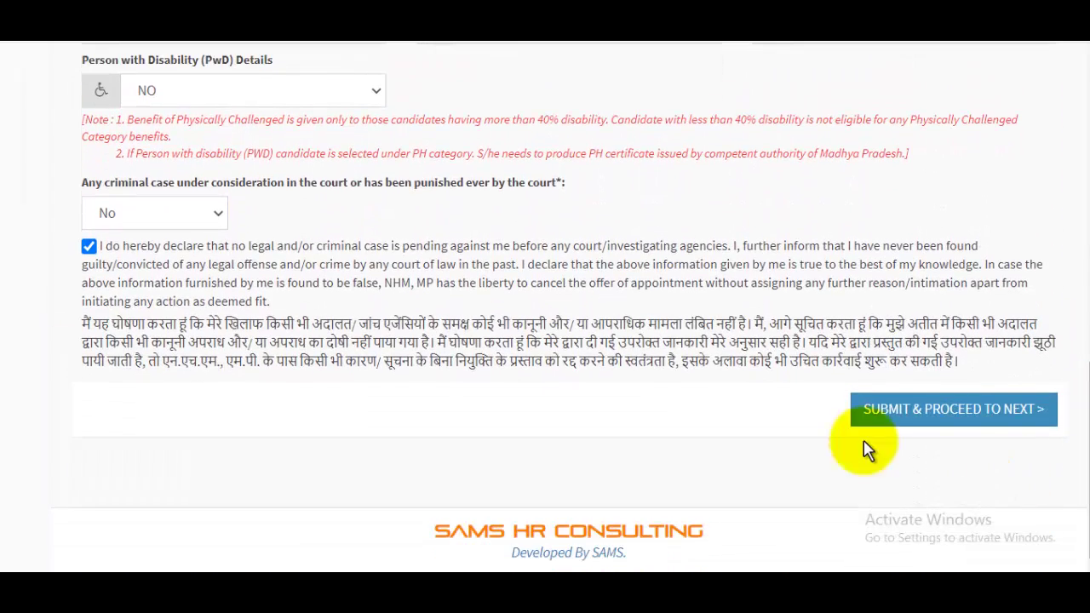
{"action": "left_click", "coordinate": [976, 424]}
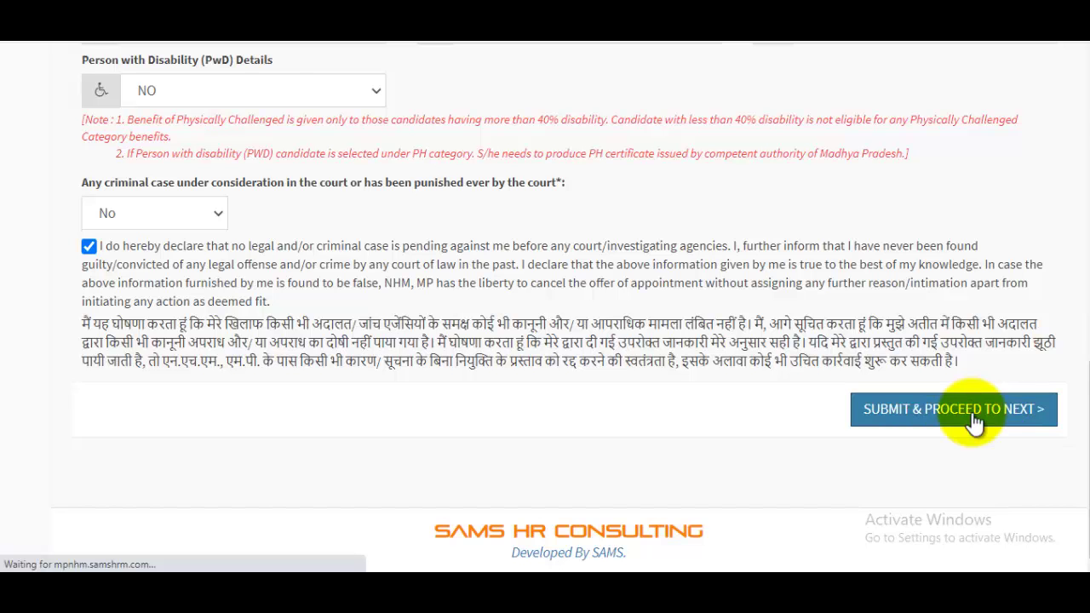
Step: Fill the 10th qualification details with specialization All Subject, institute RCP Inter Collage and course mode Full Time
{"action": "scroll", "coordinate": [975, 426], "scroll_direction": "down", "scroll_amount": 3}
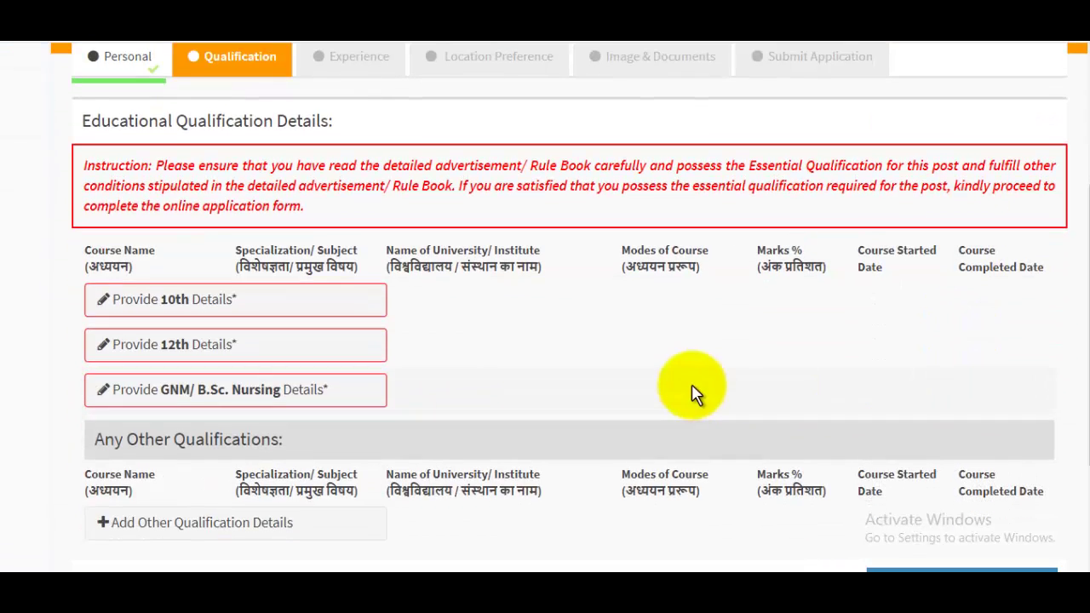
{"action": "scroll", "coordinate": [549, 298], "scroll_direction": "down", "scroll_amount": 2}
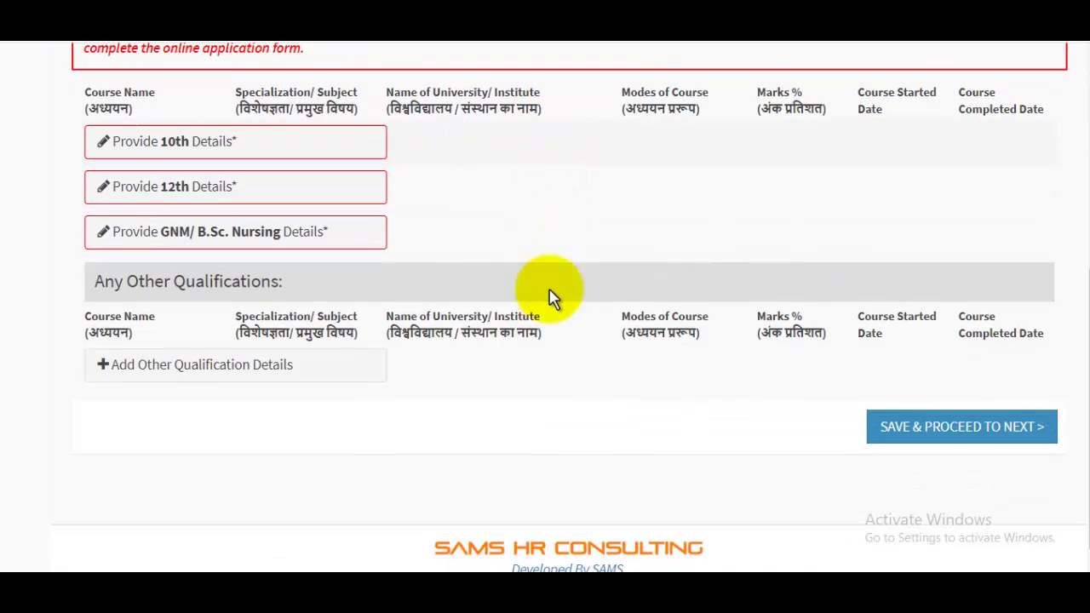
{"action": "left_click", "coordinate": [173, 146]}
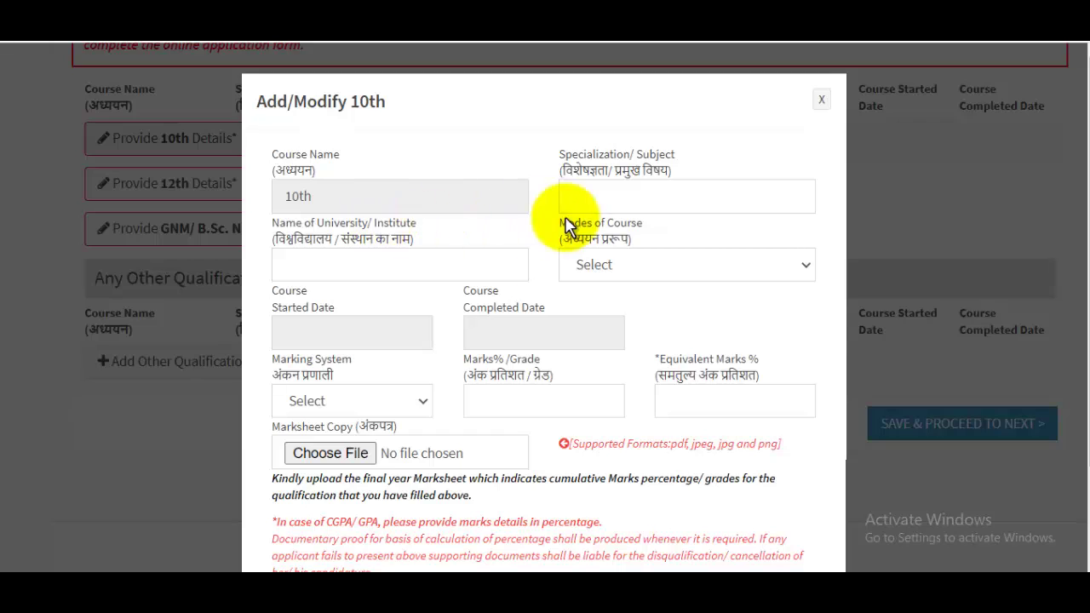
{"action": "left_click", "coordinate": [645, 207]}
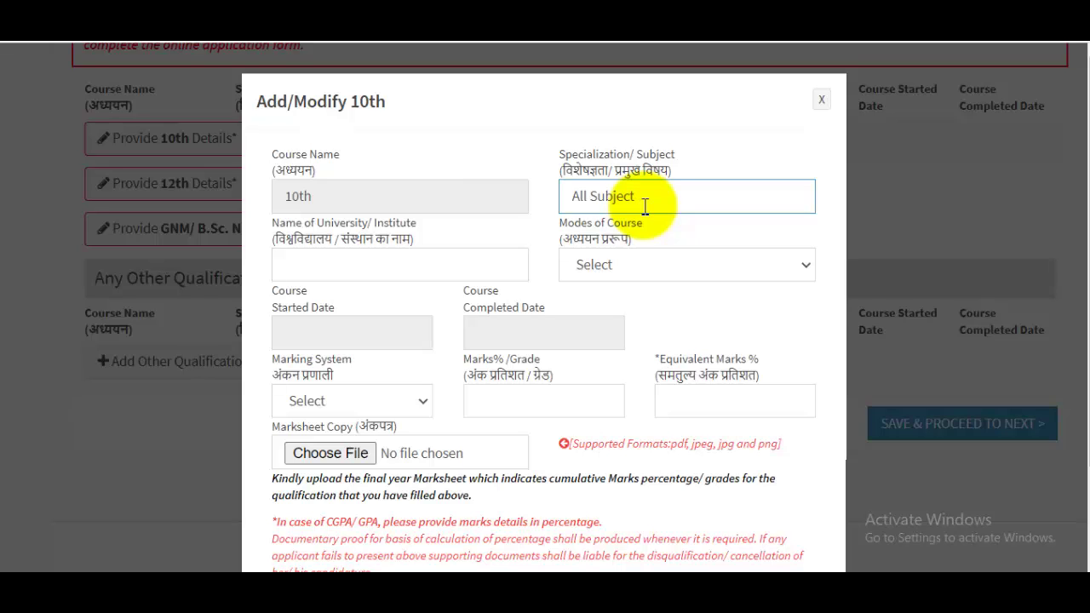
{"action": "left_click", "coordinate": [379, 261]}
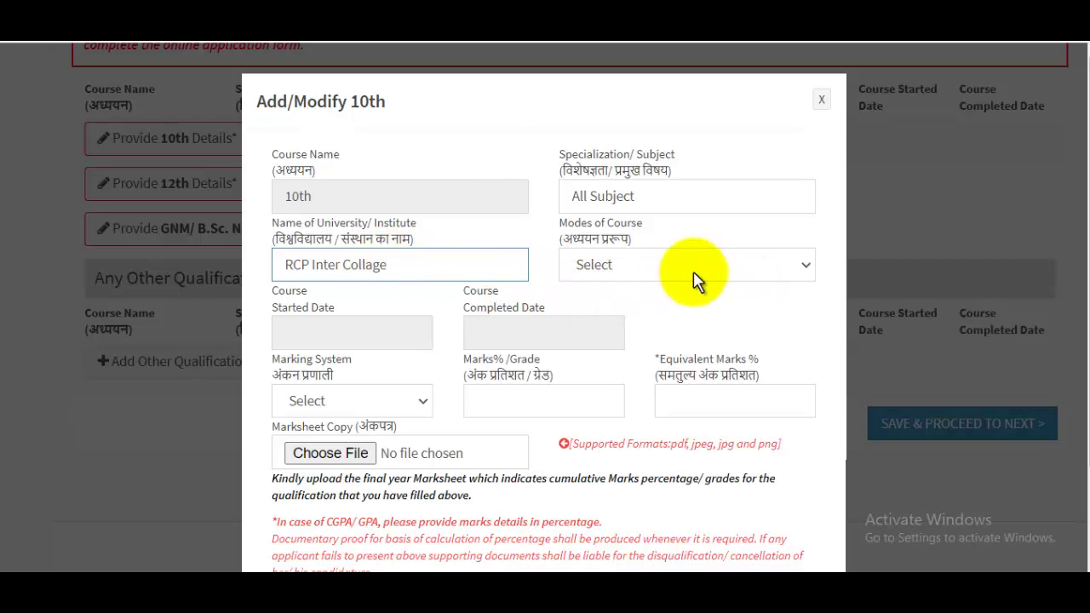
{"action": "left_click", "coordinate": [607, 237]}
{"action": "left_click", "coordinate": [626, 274]}
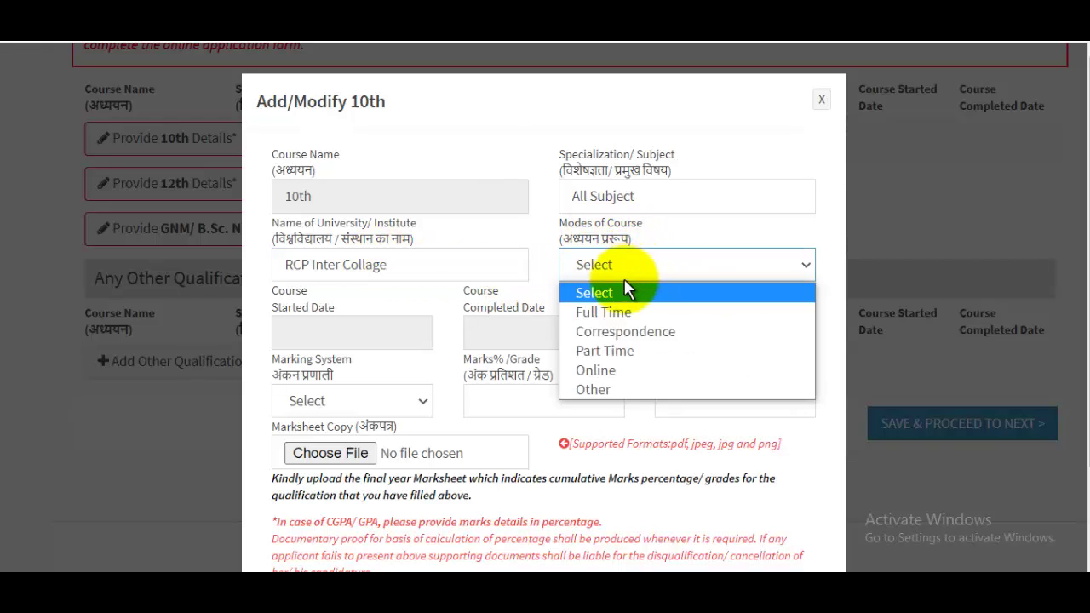
{"action": "left_click", "coordinate": [651, 314]}
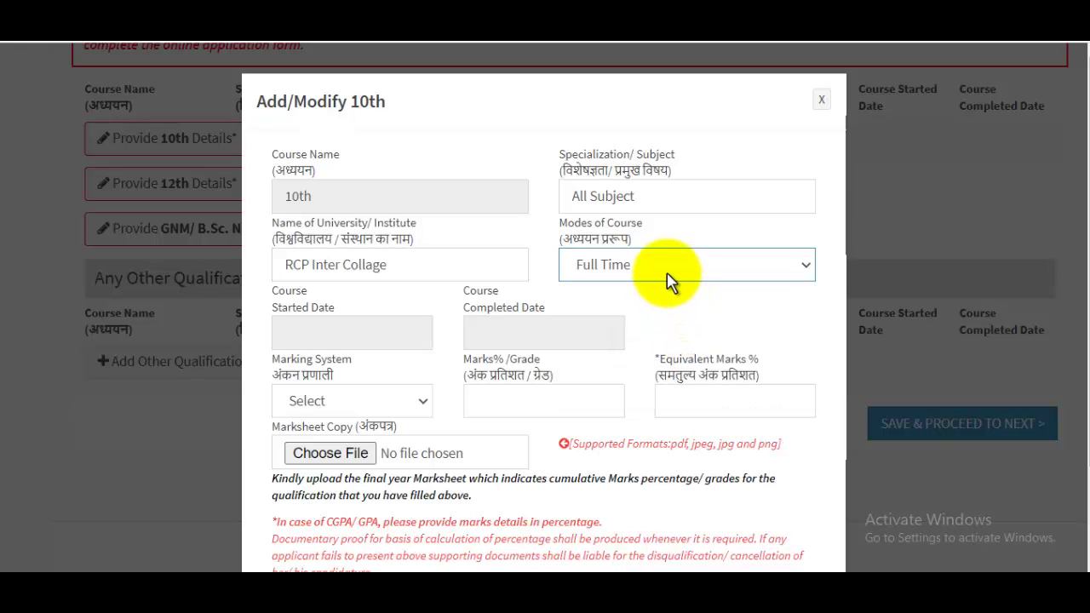
Step: Set the start date of the 10th course to 01/07/2015
{"action": "left_click", "coordinate": [358, 335]}
{"action": "left_click", "coordinate": [368, 372]}
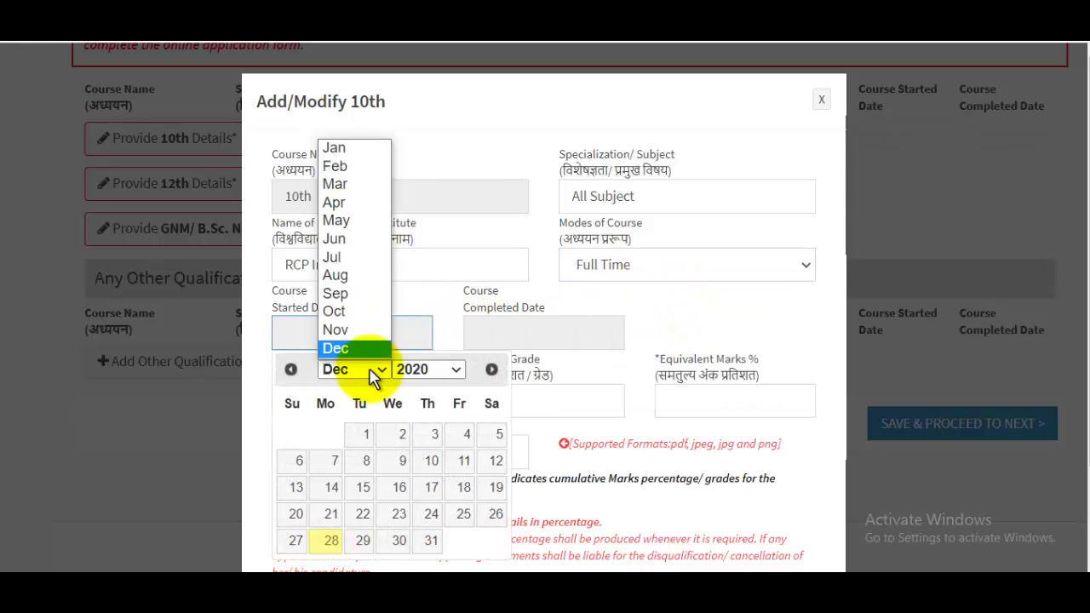
{"action": "left_click", "coordinate": [347, 256]}
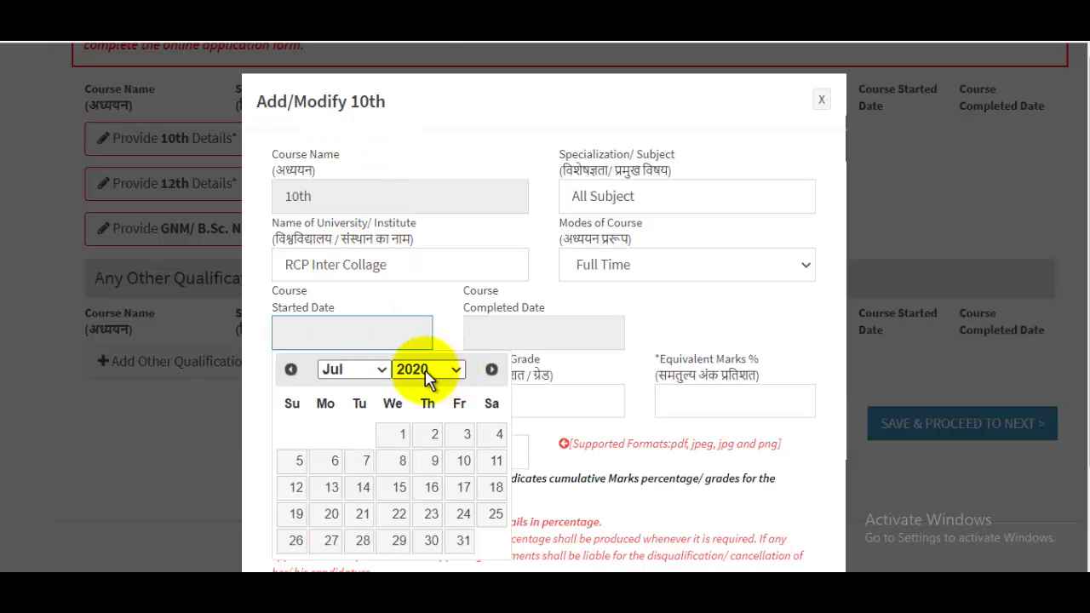
{"action": "left_click", "coordinate": [419, 368]}
{"action": "left_click", "coordinate": [412, 258]}
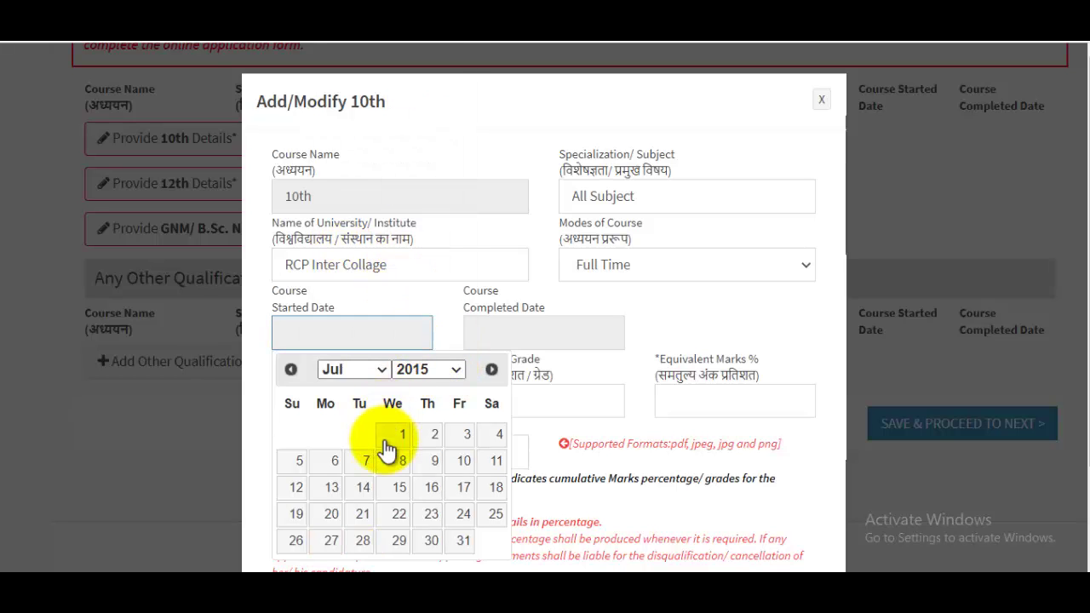
{"action": "left_click", "coordinate": [394, 437]}
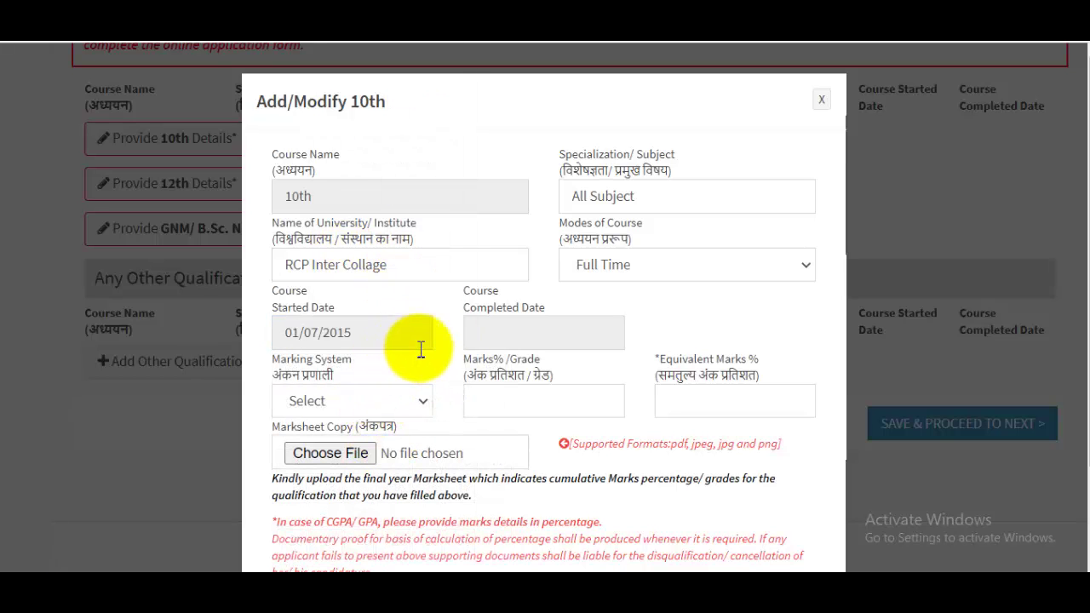
Step: Set the completion date of the 10th course to 09/09/2010
{"action": "left_click", "coordinate": [533, 334]}
{"action": "left_click", "coordinate": [600, 368]}
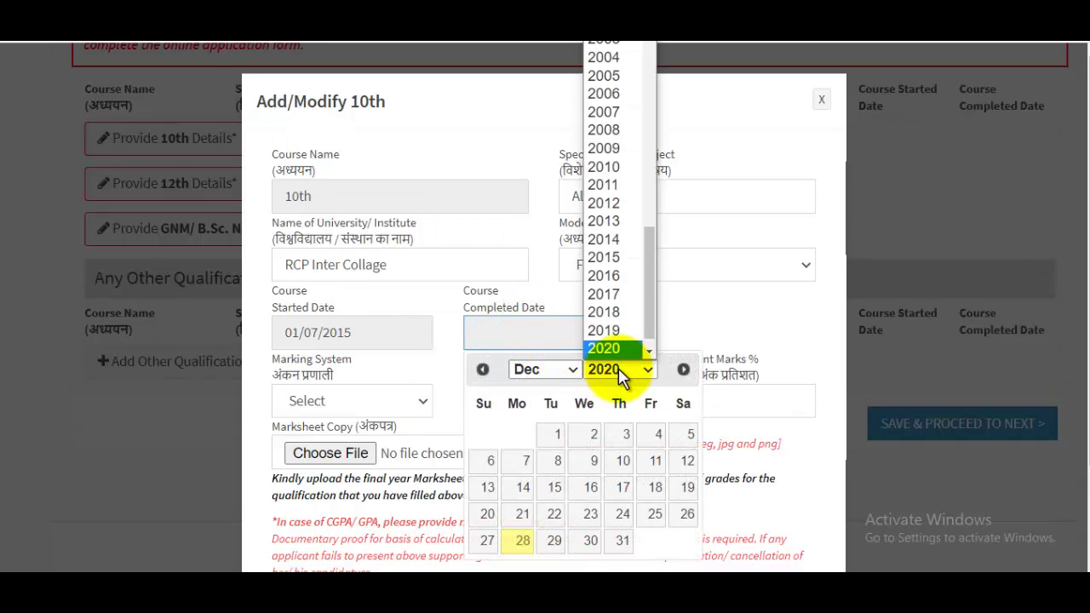
{"action": "left_click", "coordinate": [631, 153]}
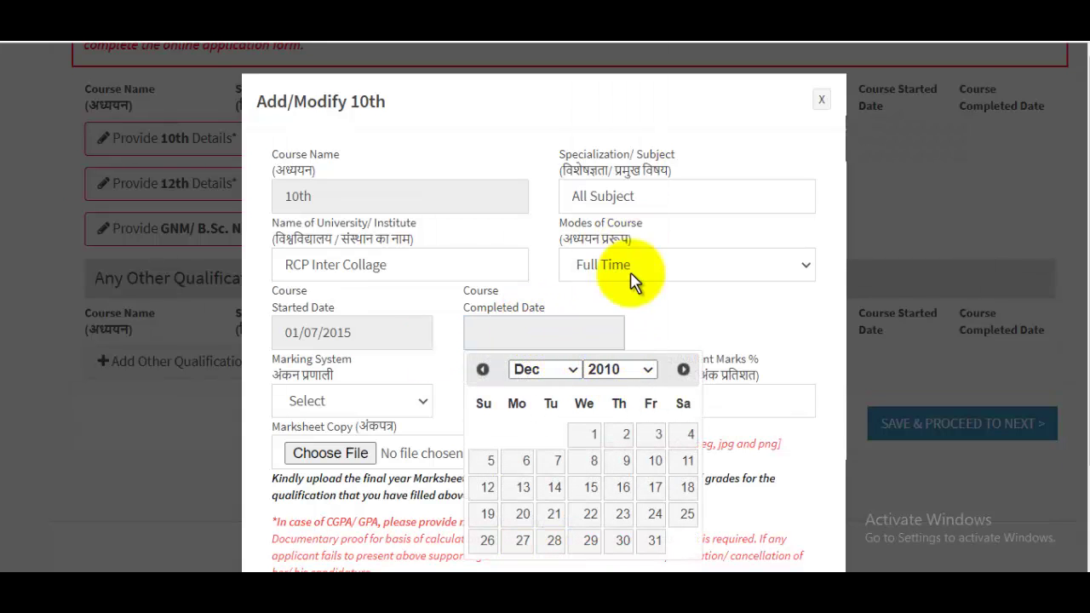
{"action": "left_click", "coordinate": [529, 371]}
{"action": "left_click", "coordinate": [555, 293]}
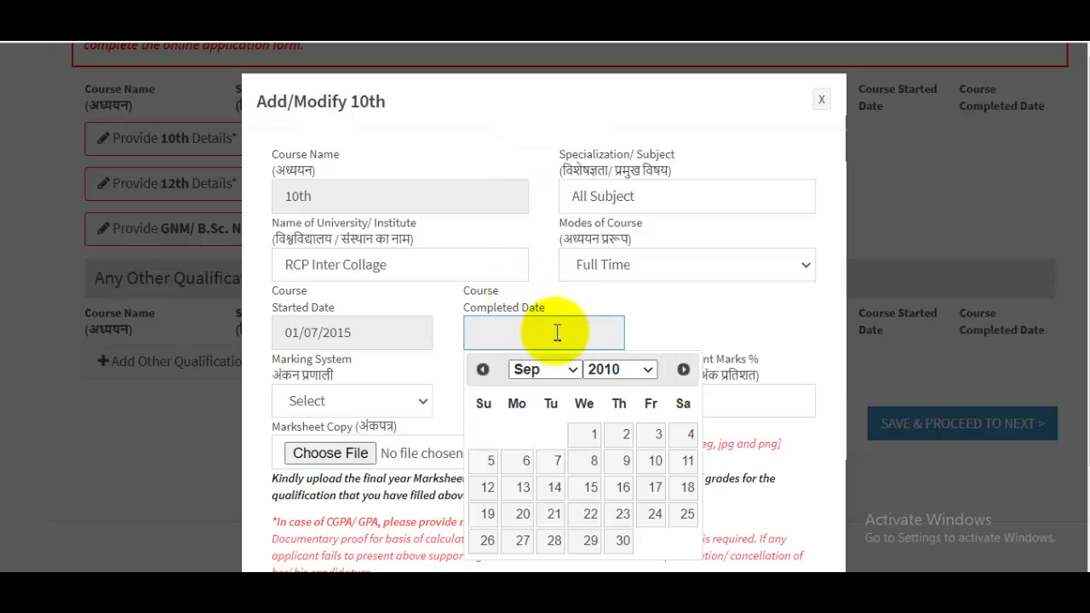
{"action": "left_click", "coordinate": [613, 464]}
Step: Change the start date of the 10th course to 10/07/2009
{"action": "left_click", "coordinate": [400, 333]}
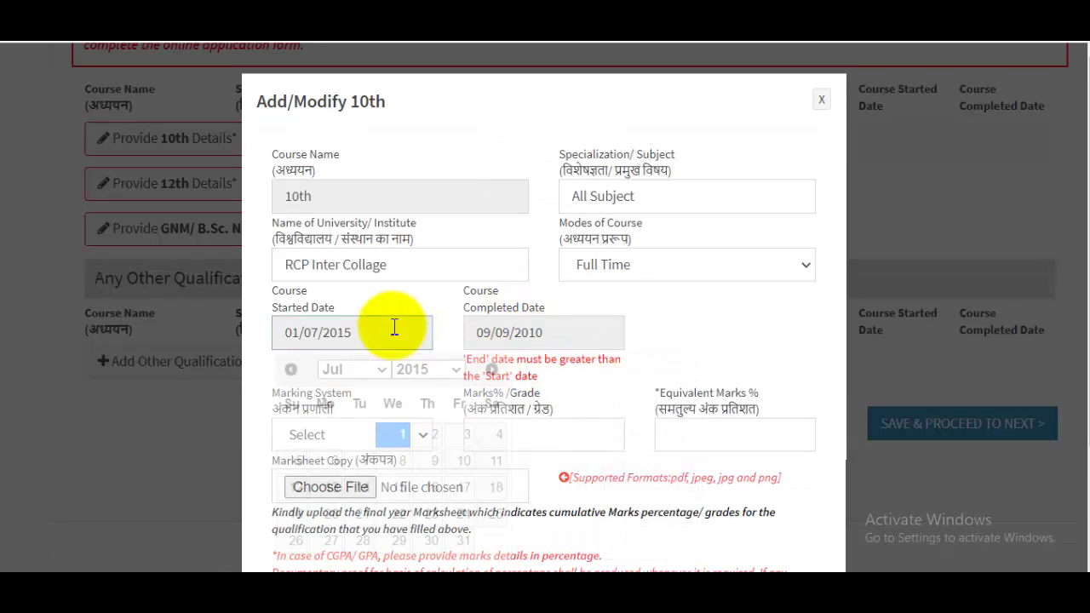
{"action": "left_click", "coordinate": [420, 370]}
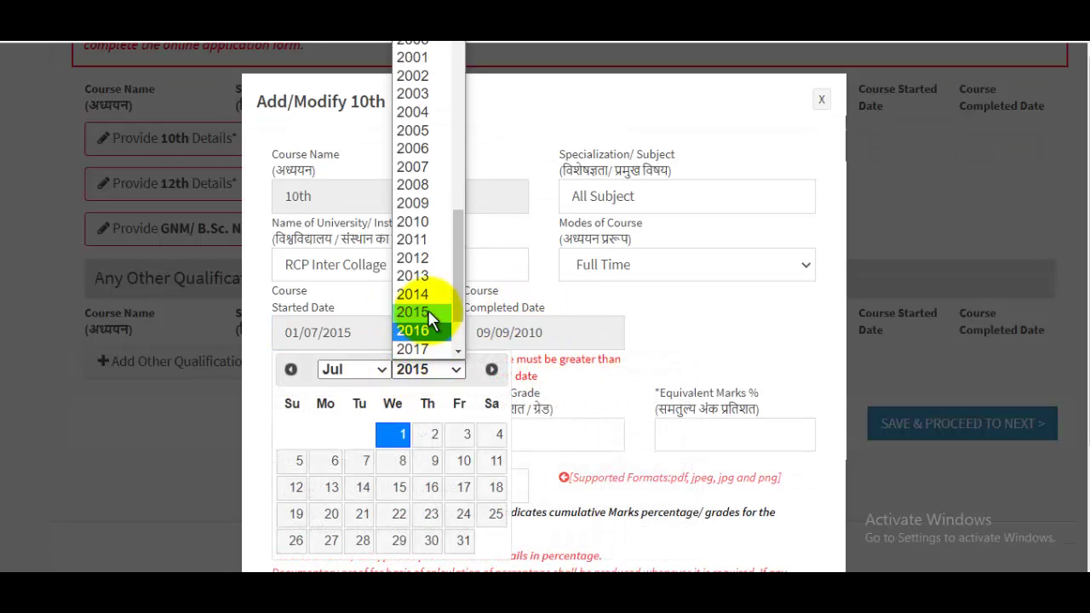
{"action": "left_click", "coordinate": [426, 205]}
{"action": "scroll", "coordinate": [587, 383], "scroll_direction": "down", "scroll_amount": 1}
{"action": "left_click", "coordinate": [467, 460]}
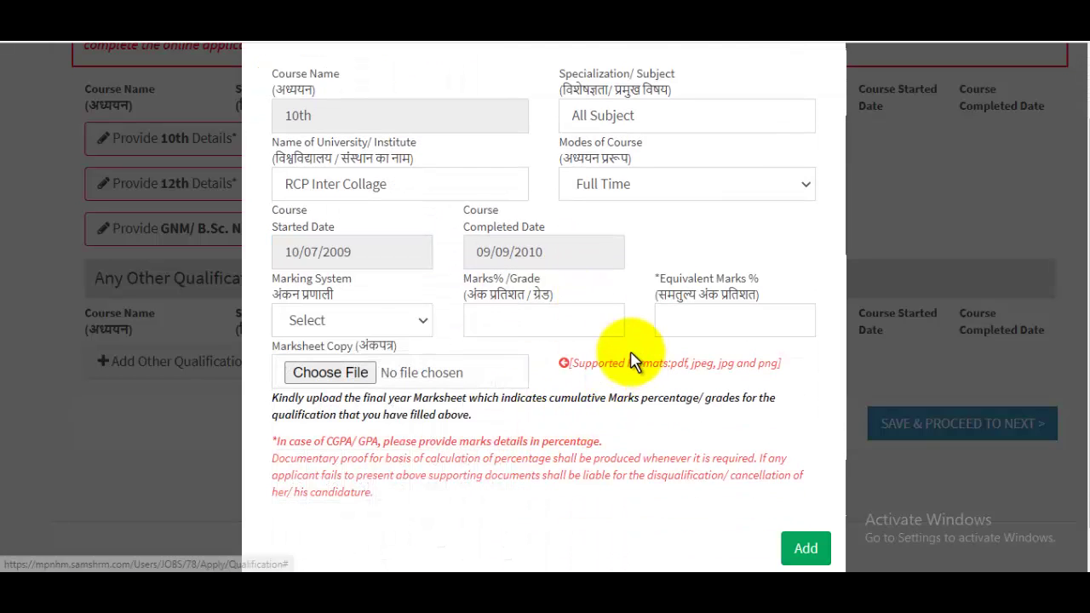
Step: Set the marking system of the 10th qualification to Percentage and enter marks of 96
{"action": "left_click", "coordinate": [378, 326]}
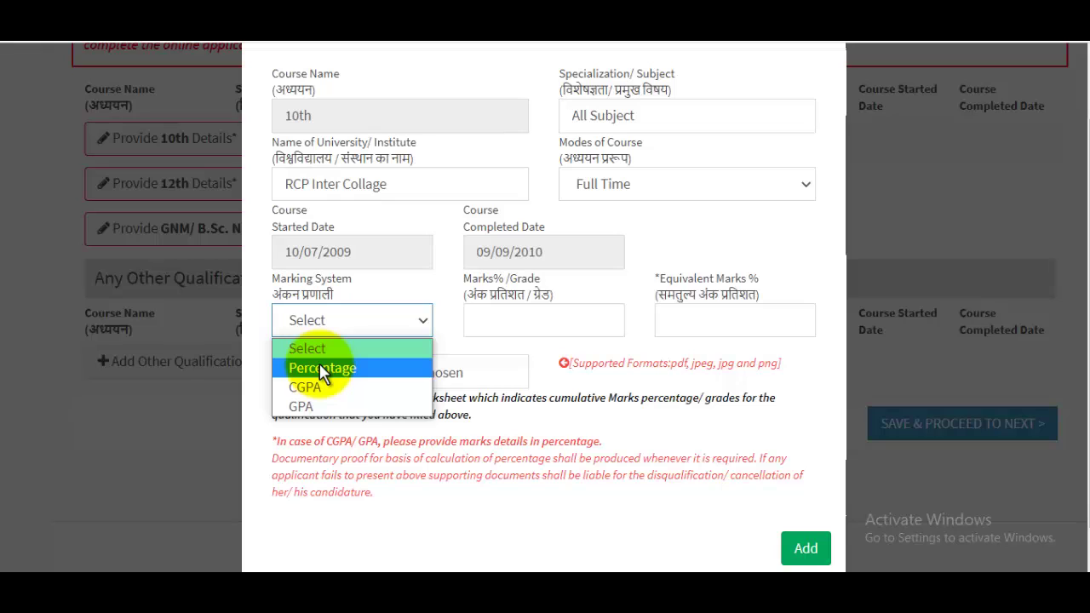
{"action": "left_click", "coordinate": [320, 365]}
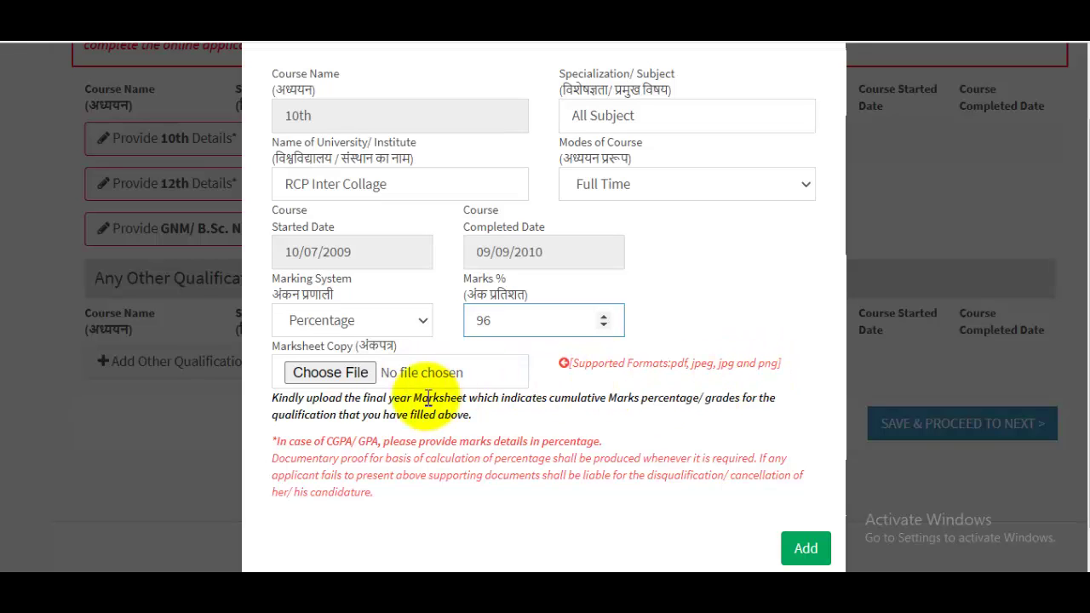
Step: Attach MarkSheet.jpg from the Pictures folder as the marksheet copy for the 10th qualification
{"action": "left_click", "coordinate": [343, 380]}
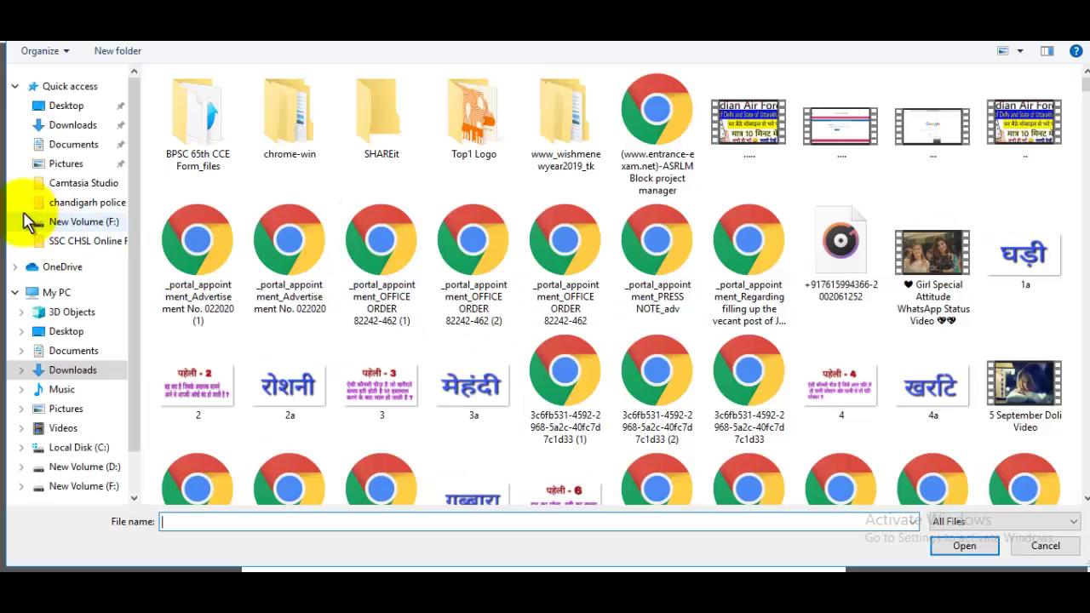
{"action": "left_click", "coordinate": [66, 163]}
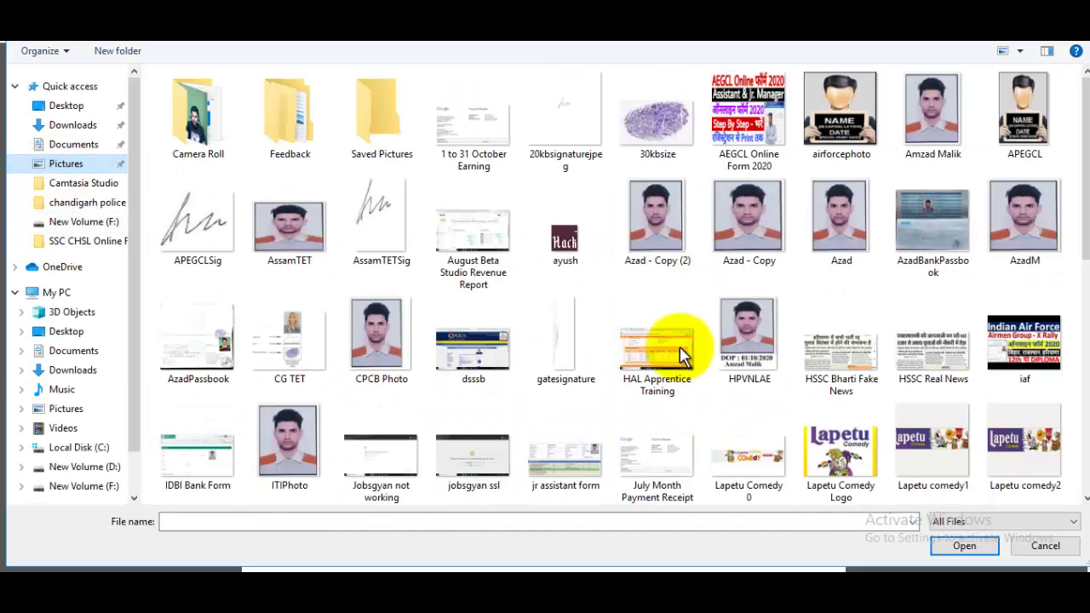
{"action": "scroll", "coordinate": [693, 414], "scroll_direction": "down", "scroll_amount": 5}
{"action": "left_click", "coordinate": [409, 349]}
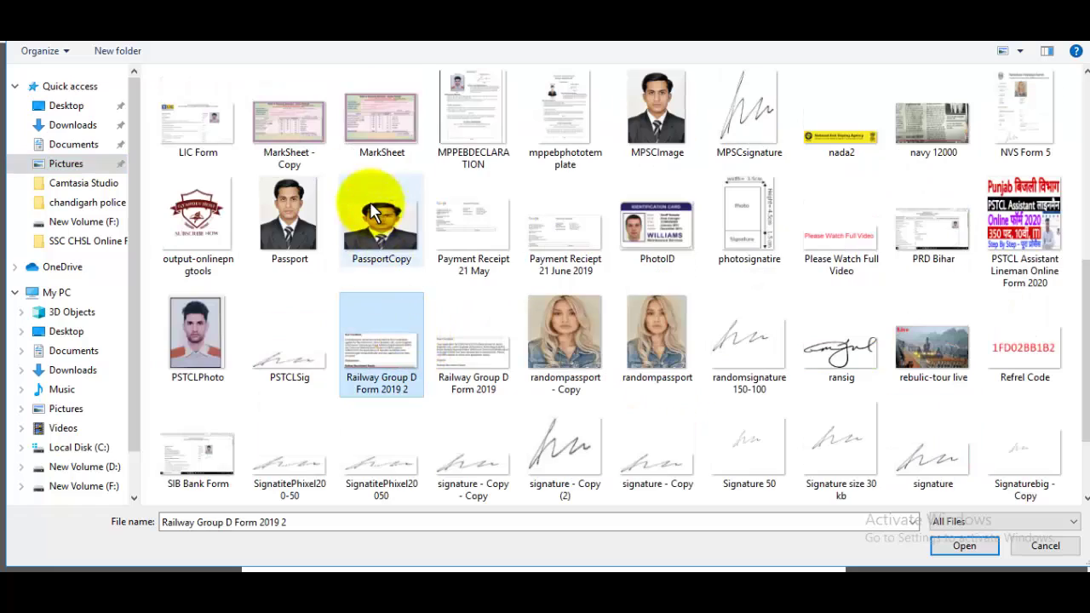
{"action": "left_click", "coordinate": [381, 119]}
{"action": "left_click", "coordinate": [980, 546]}
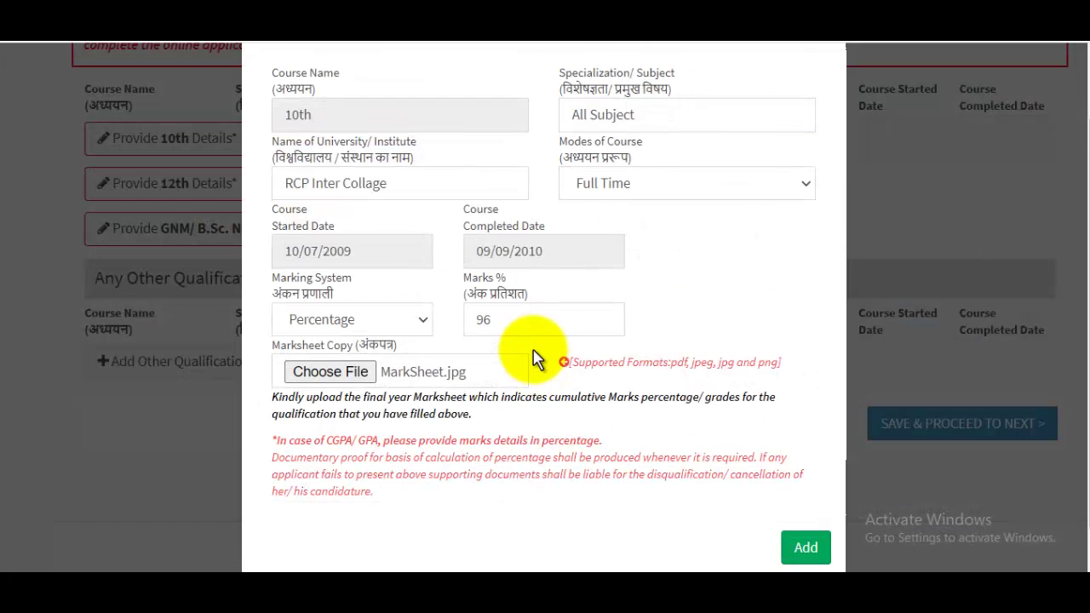
Step: Check the completed 10th details and add the entry to the educational qualifications
{"action": "scroll", "coordinate": [745, 409], "scroll_direction": "up", "scroll_amount": 2}
{"action": "scroll", "coordinate": [721, 370], "scroll_direction": "down", "scroll_amount": 2}
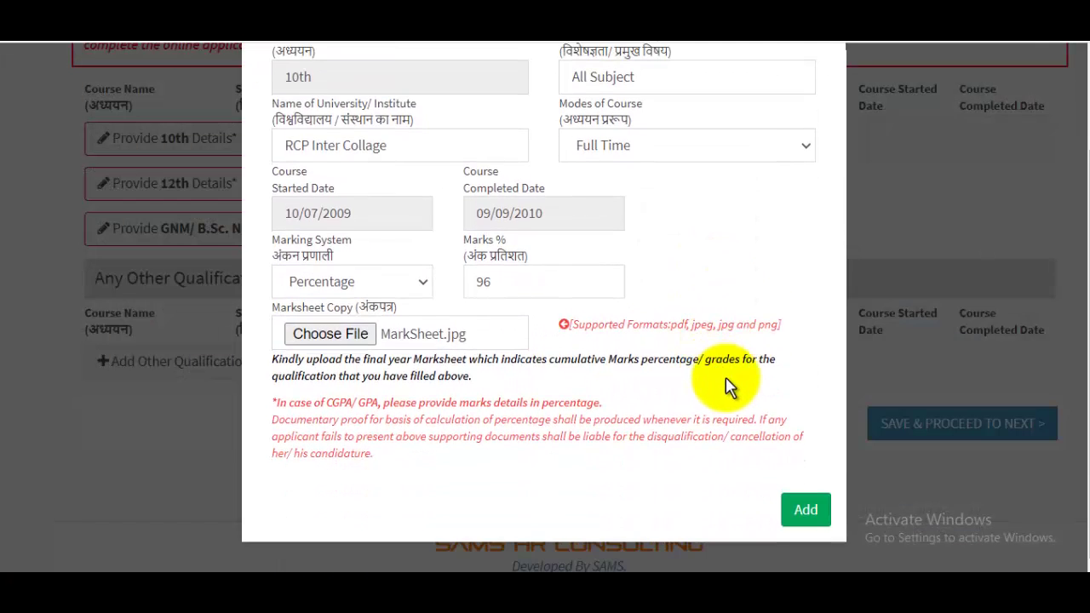
{"action": "left_click", "coordinate": [806, 510]}
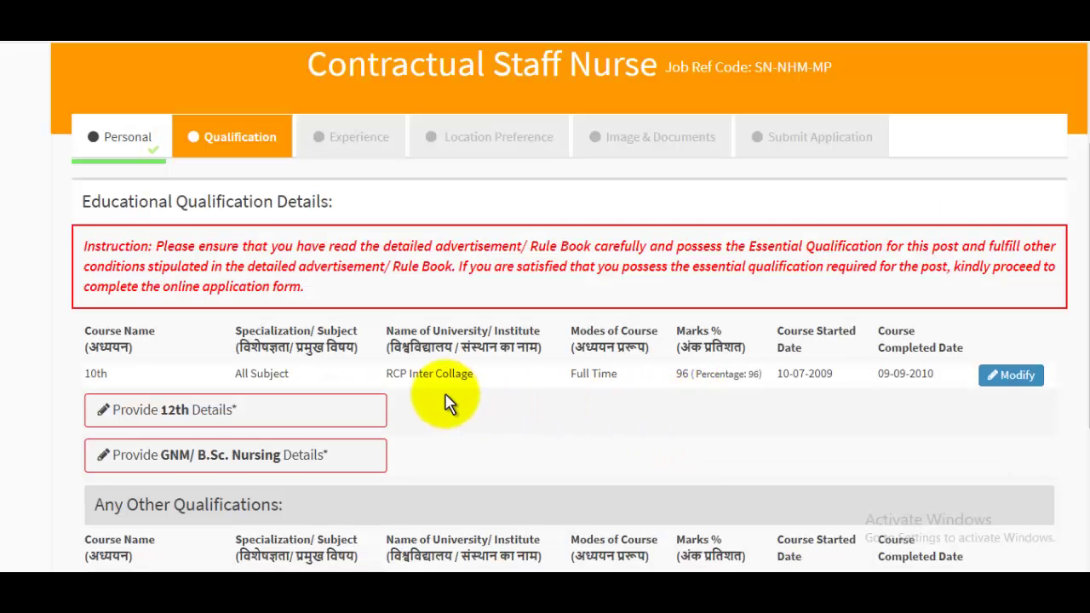
{"action": "scroll", "coordinate": [432, 401], "scroll_direction": "down", "scroll_amount": 2}
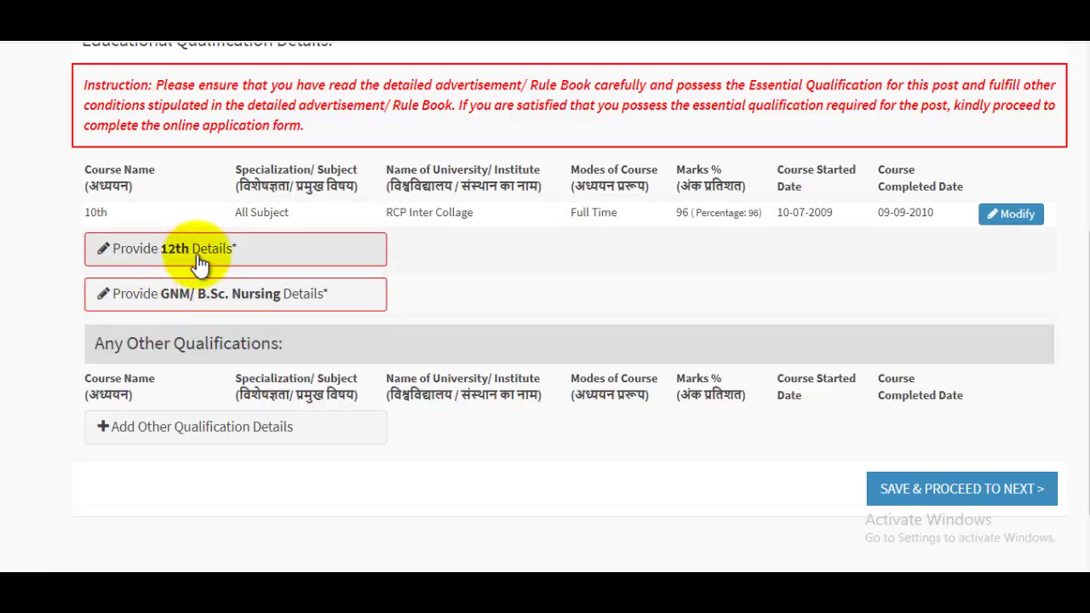
{"action": "left_click", "coordinate": [201, 256]}
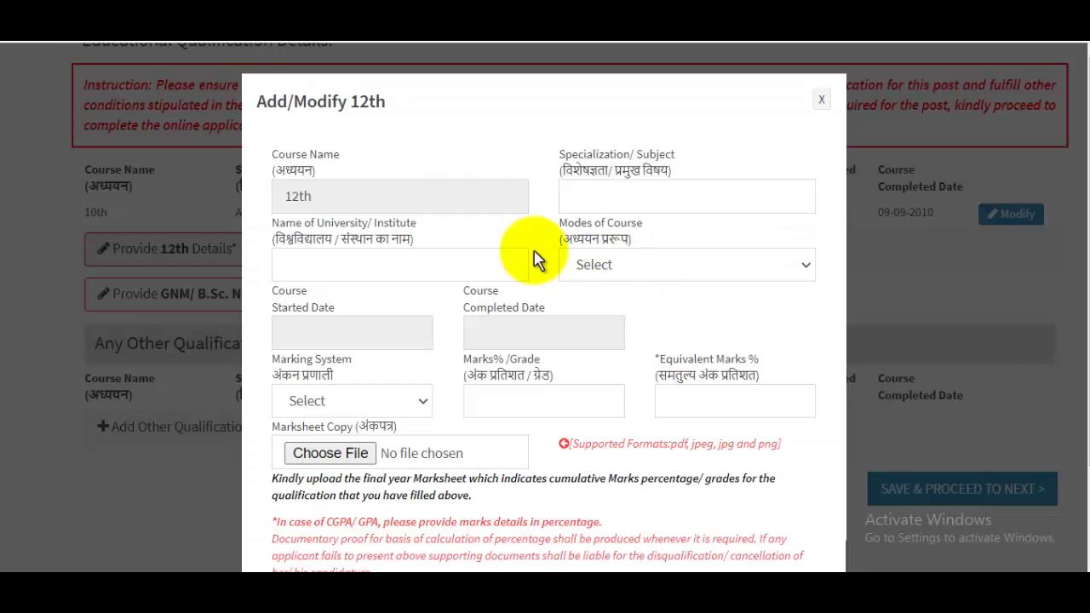
{"action": "left_click", "coordinate": [616, 200]}
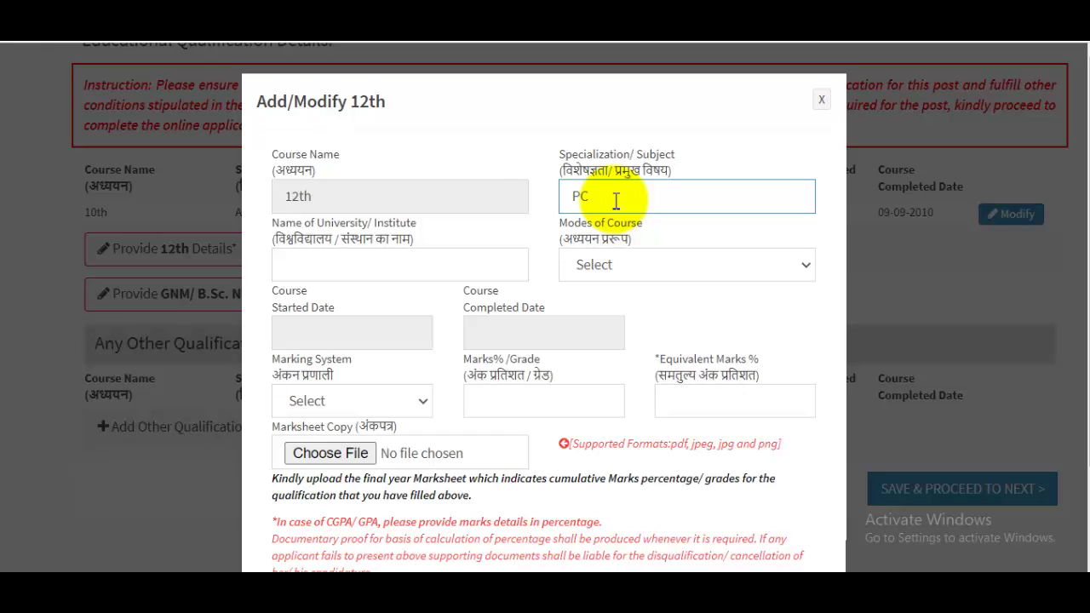
{"action": "left_click", "coordinate": [431, 267]}
{"action": "left_click", "coordinate": [631, 268]}
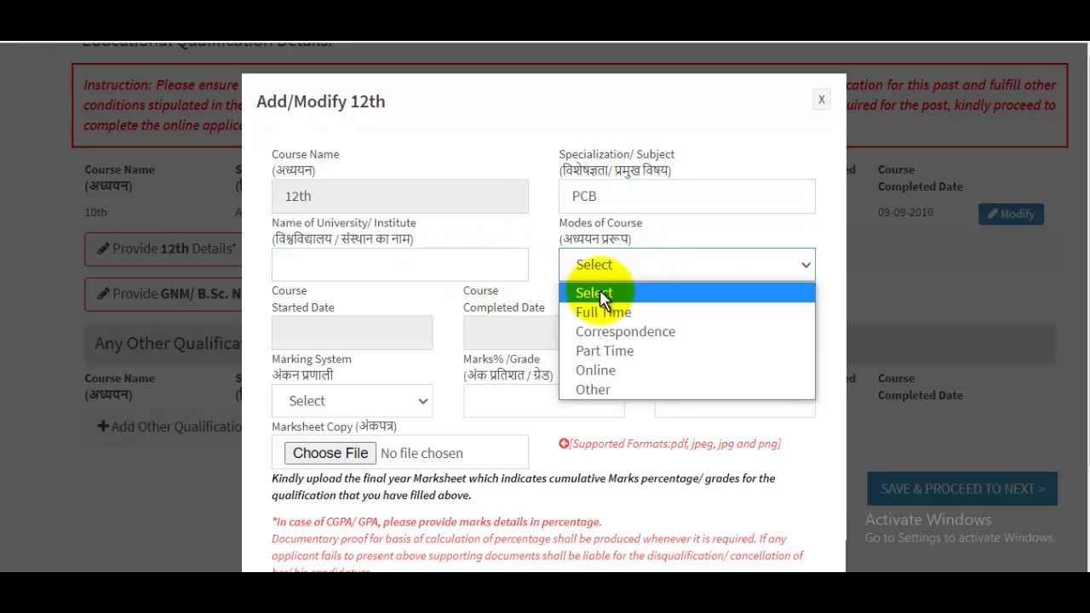
{"action": "left_click", "coordinate": [609, 313]}
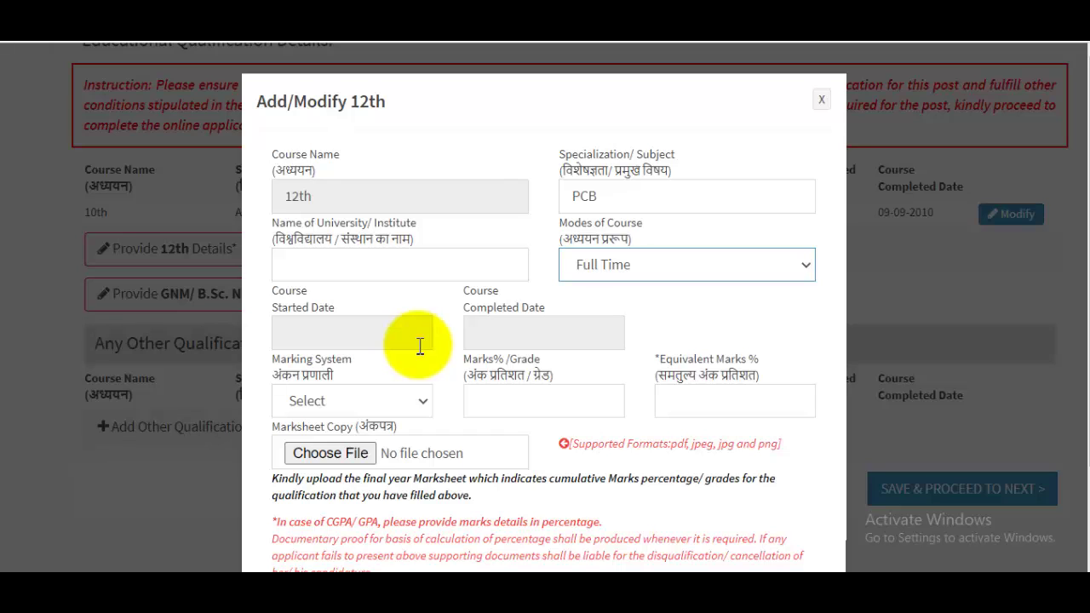
{"action": "left_click", "coordinate": [528, 328]}
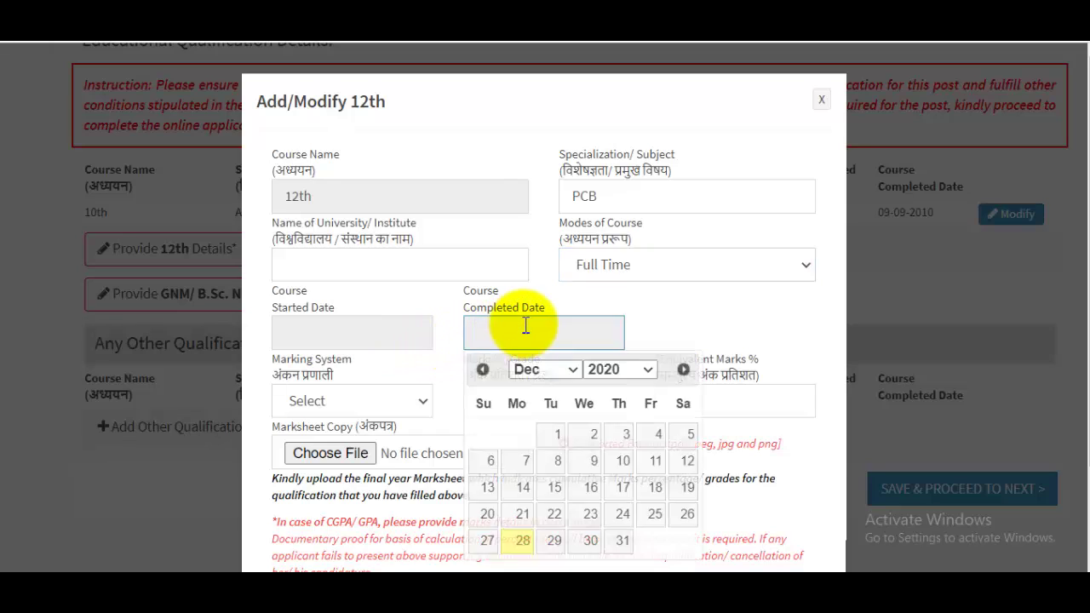
{"action": "left_click", "coordinate": [374, 400]}
{"action": "left_click", "coordinate": [392, 400]}
{"action": "left_click", "coordinate": [502, 397]}
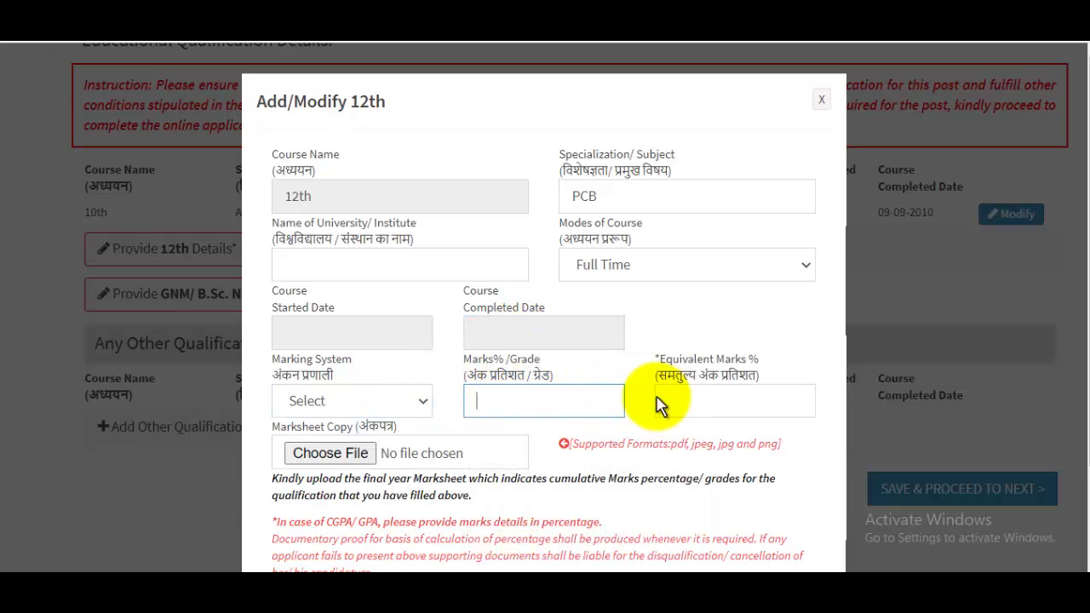
{"action": "scroll", "coordinate": [648, 402], "scroll_direction": "down", "scroll_amount": 1}
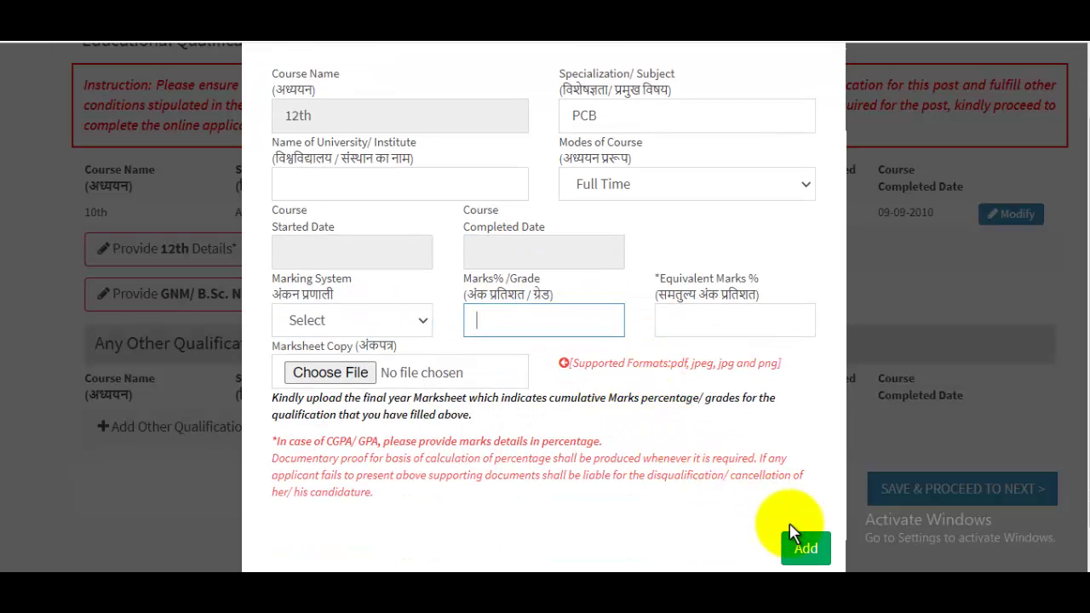
{"action": "scroll", "coordinate": [810, 219], "scroll_direction": "up", "scroll_amount": 1}
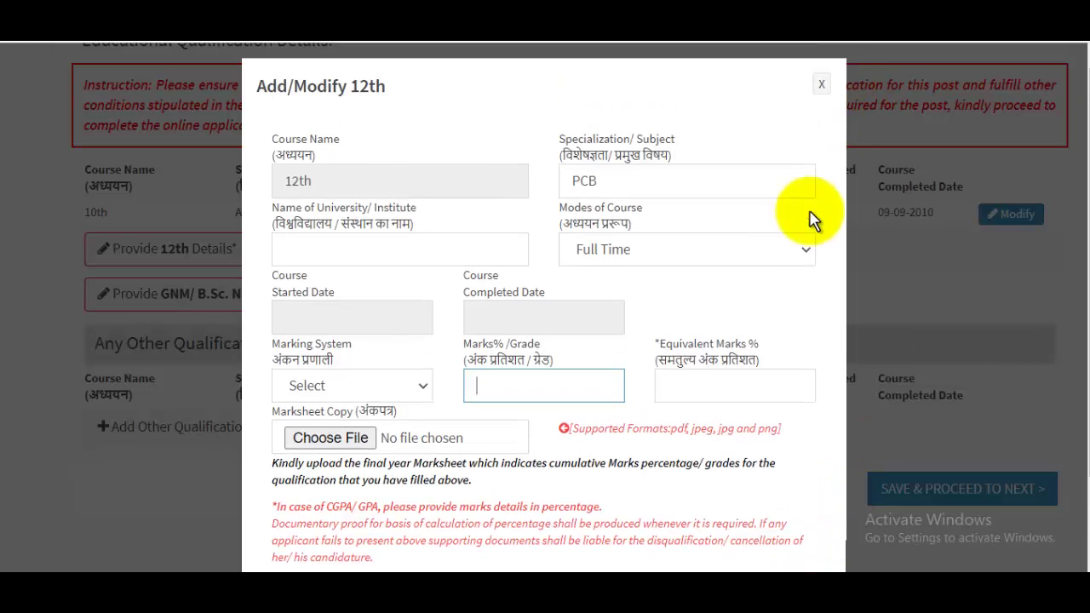
{"action": "left_click", "coordinate": [823, 102]}
Step: Examine the entry forms for GNM/B.Sc. Nursing and other qualifications, closing each without adding an entry
{"action": "scroll", "coordinate": [451, 309], "scroll_direction": "down", "scroll_amount": 1}
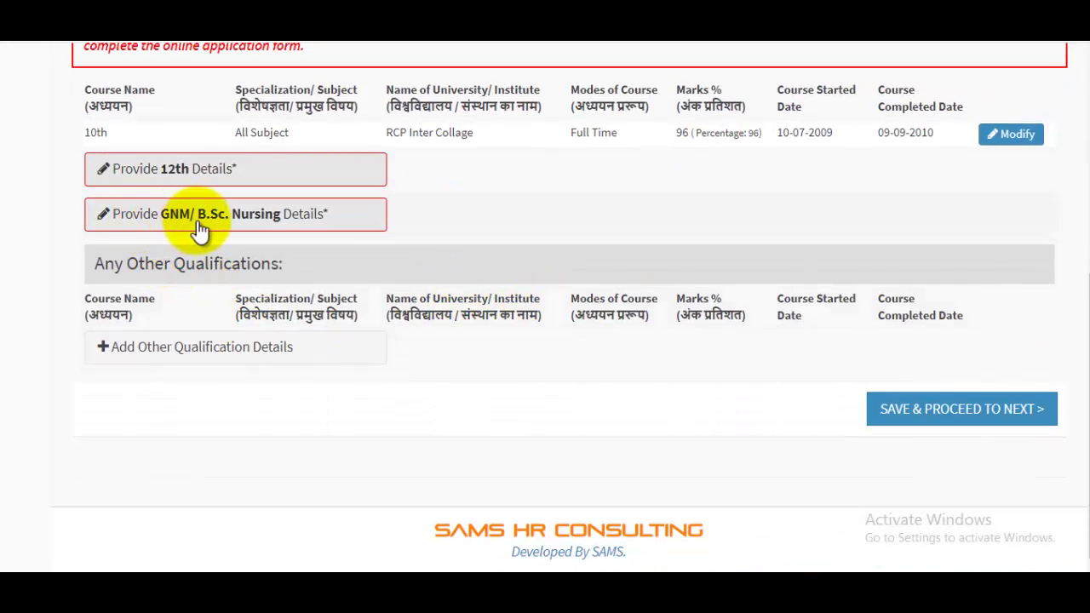
{"action": "left_click", "coordinate": [252, 220]}
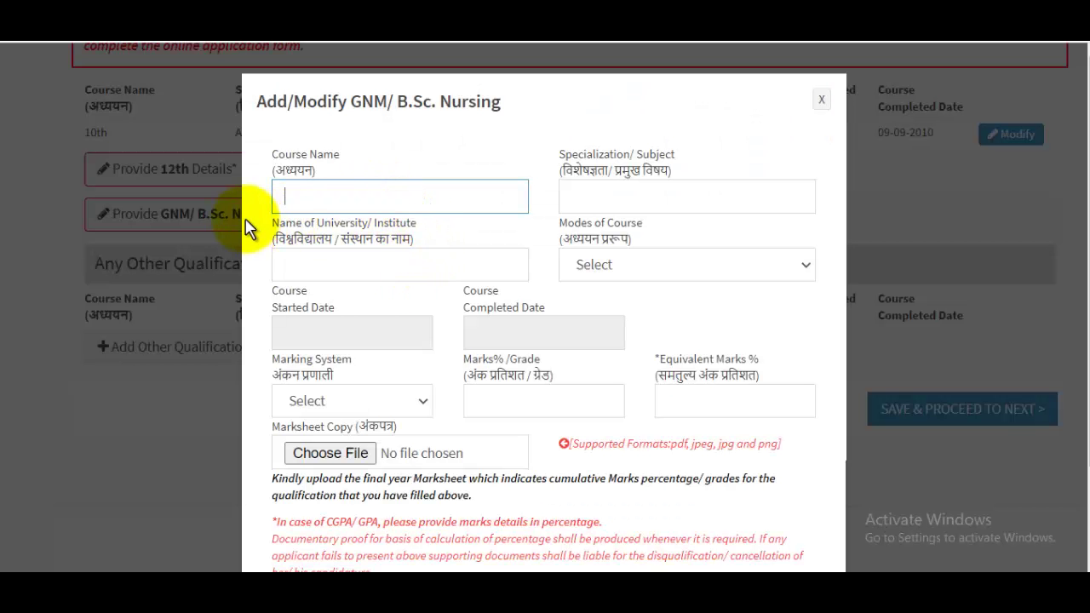
{"action": "left_click", "coordinate": [632, 200]}
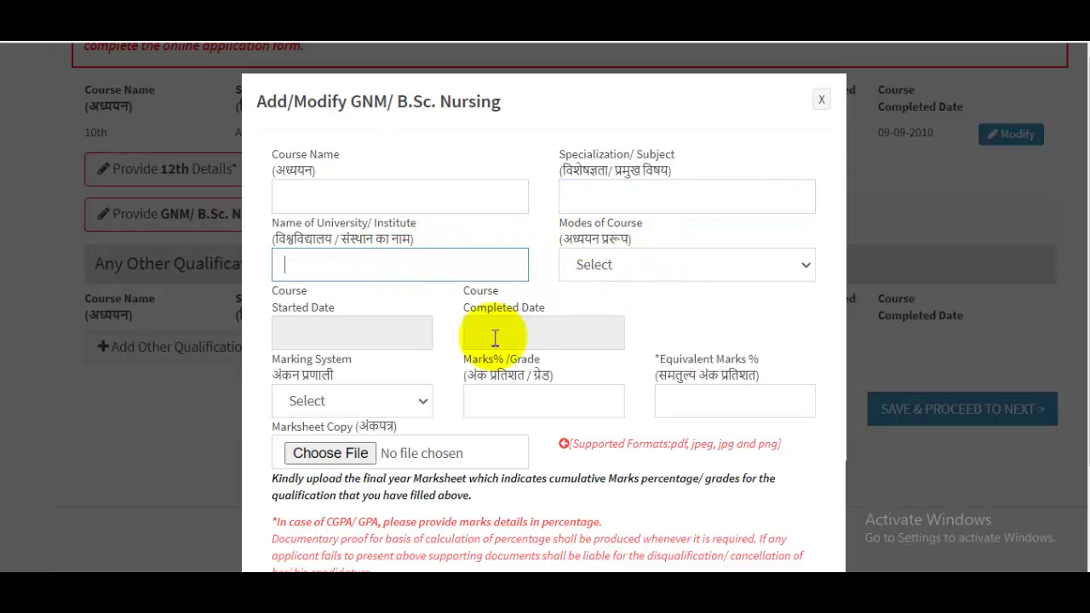
{"action": "scroll", "coordinate": [454, 320], "scroll_direction": "down", "scroll_amount": 2}
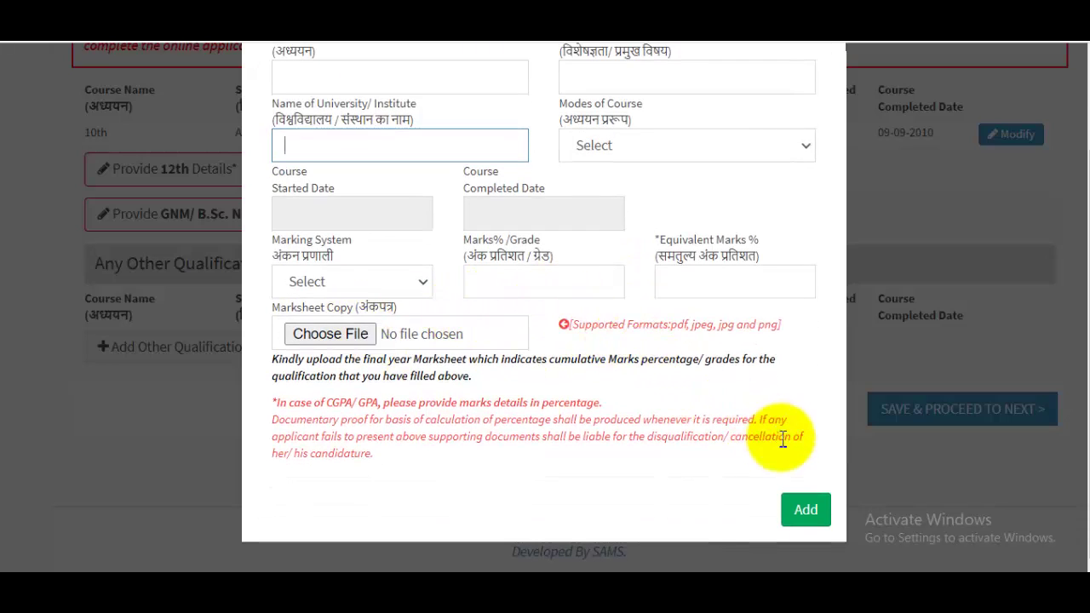
{"action": "scroll", "coordinate": [724, 227], "scroll_direction": "up", "scroll_amount": 3}
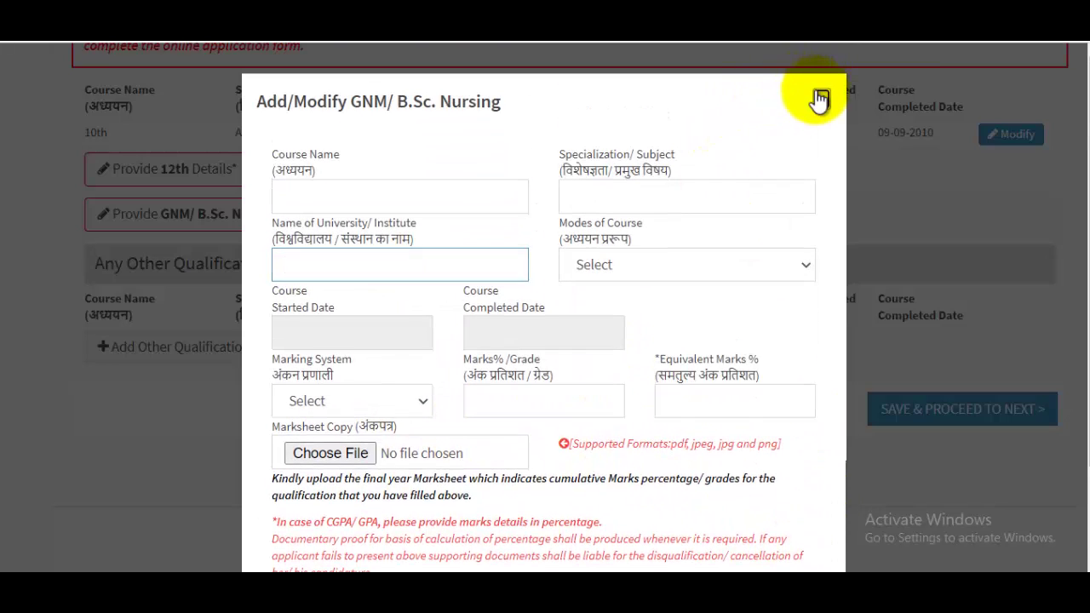
{"action": "left_click", "coordinate": [819, 89]}
{"action": "scroll", "coordinate": [633, 290], "scroll_direction": "up", "scroll_amount": 1}
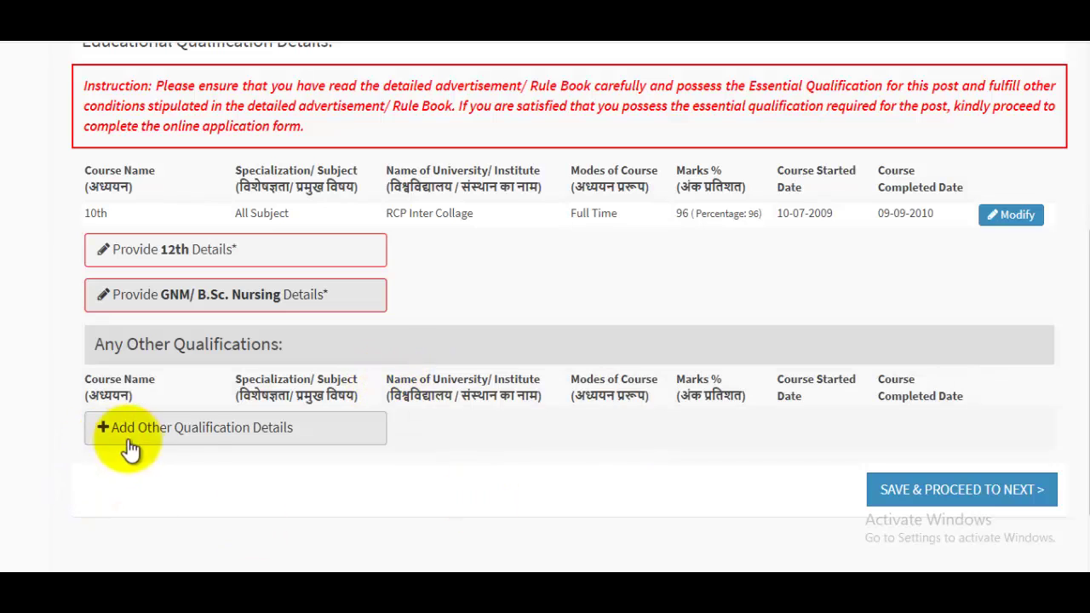
{"action": "left_click", "coordinate": [196, 441]}
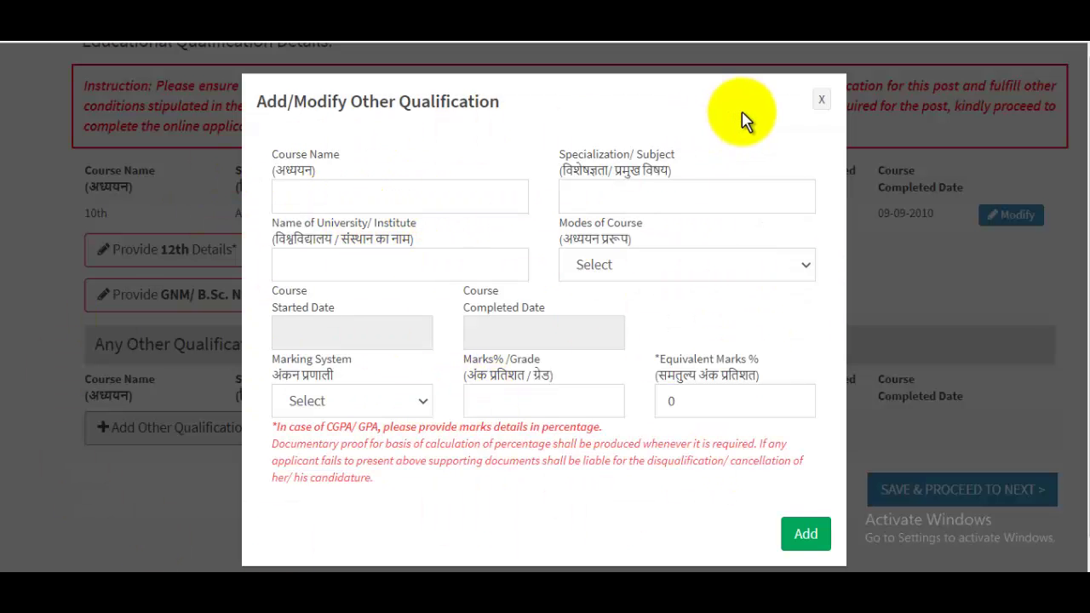
{"action": "left_click", "coordinate": [822, 100]}
Step: Save the educational qualification section and proceed to the Experience section
{"action": "scroll", "coordinate": [798, 306], "scroll_direction": "up", "scroll_amount": 4}
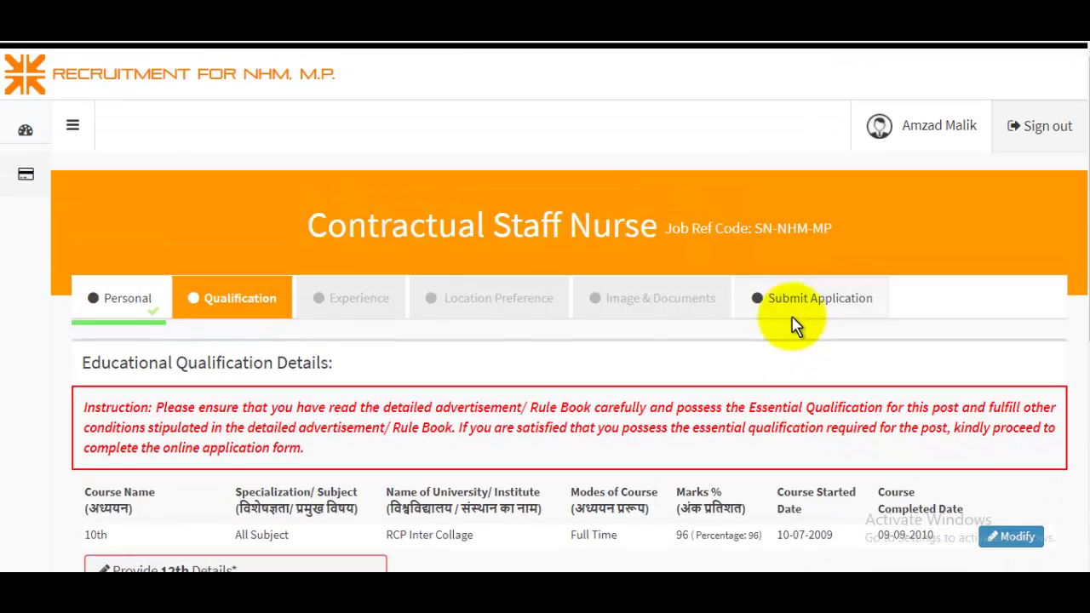
{"action": "scroll", "coordinate": [769, 299], "scroll_direction": "down", "scroll_amount": 4}
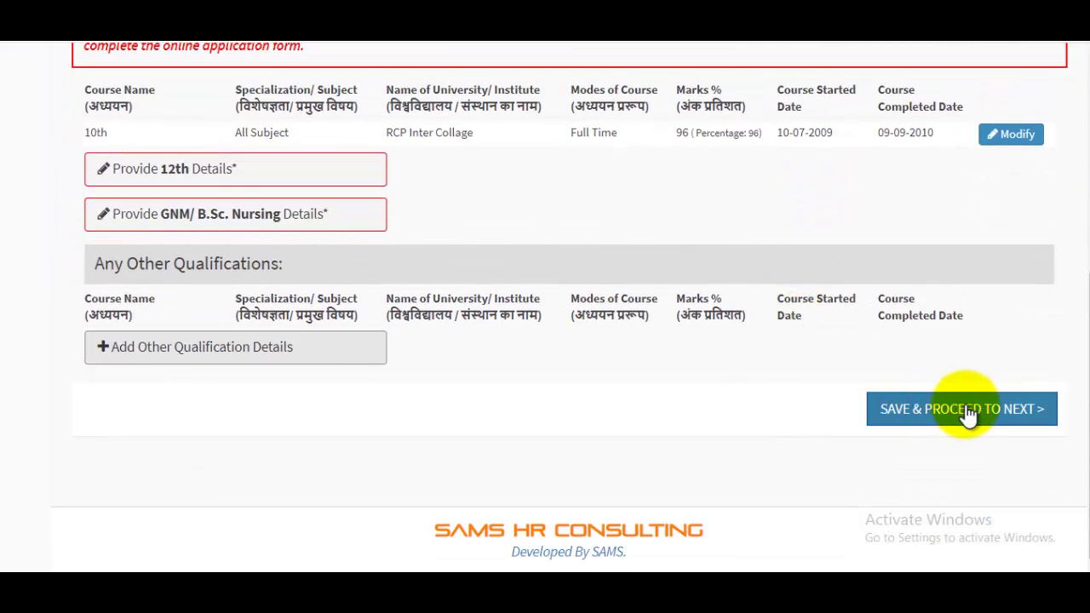
{"action": "left_click", "coordinate": [981, 416]}
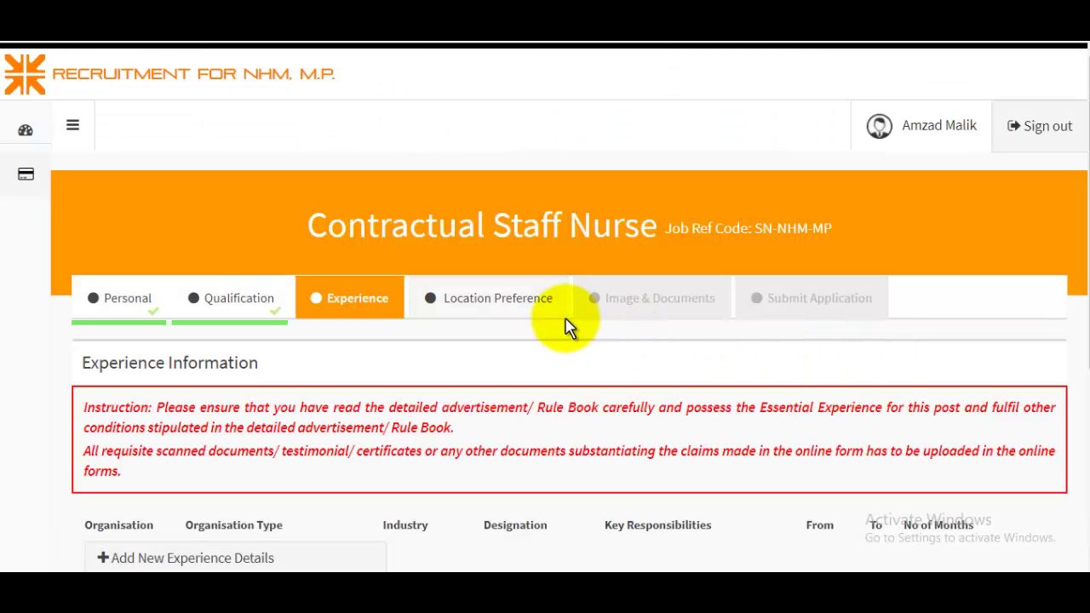
Step: Examine the new experience form's organisation, designation, date and key responsibilities fields, and close it without adding an entry
{"action": "scroll", "coordinate": [609, 307], "scroll_direction": "down", "scroll_amount": 4}
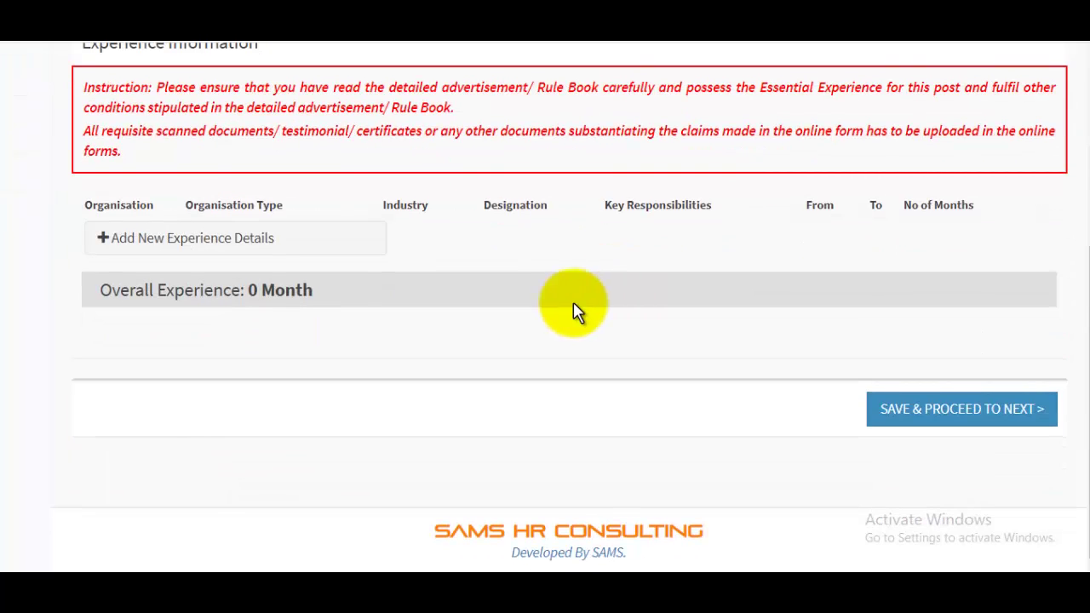
{"action": "left_click", "coordinate": [141, 247]}
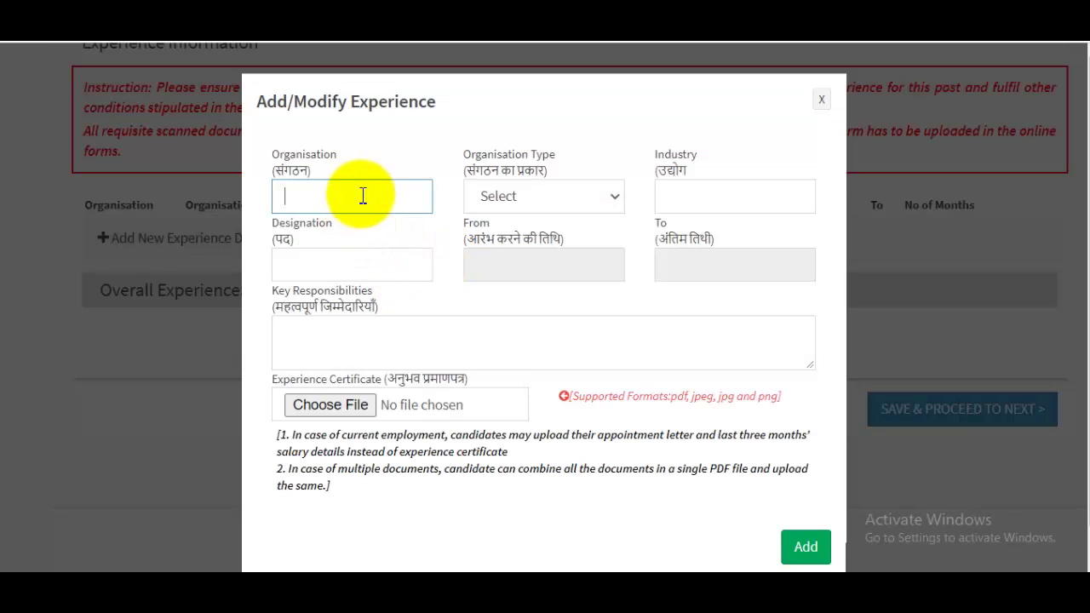
{"action": "left_click", "coordinate": [540, 206]}
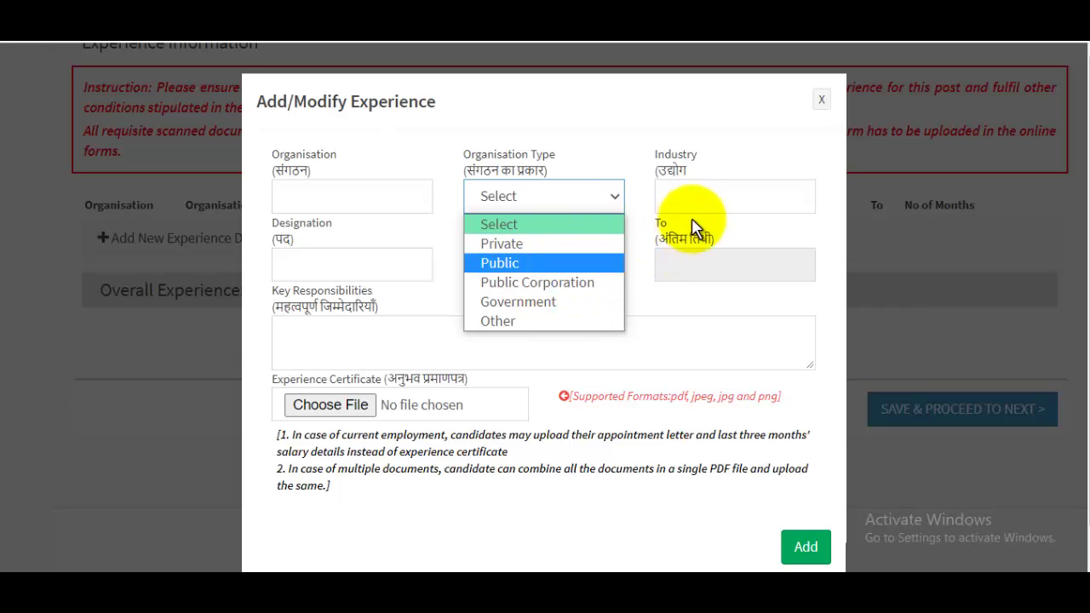
{"action": "left_click", "coordinate": [706, 196]}
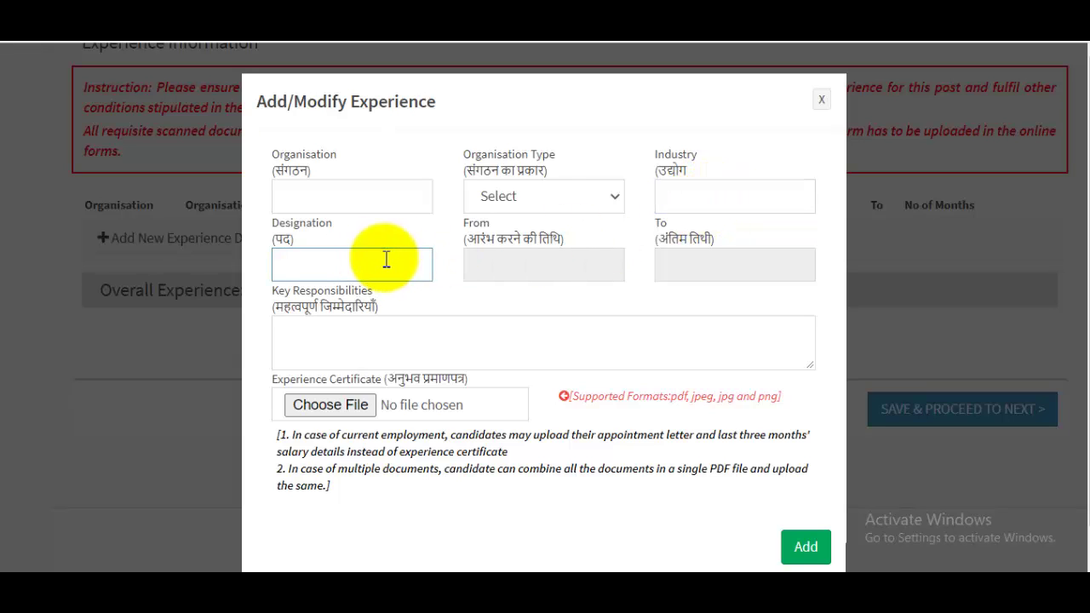
{"action": "left_click", "coordinate": [552, 265]}
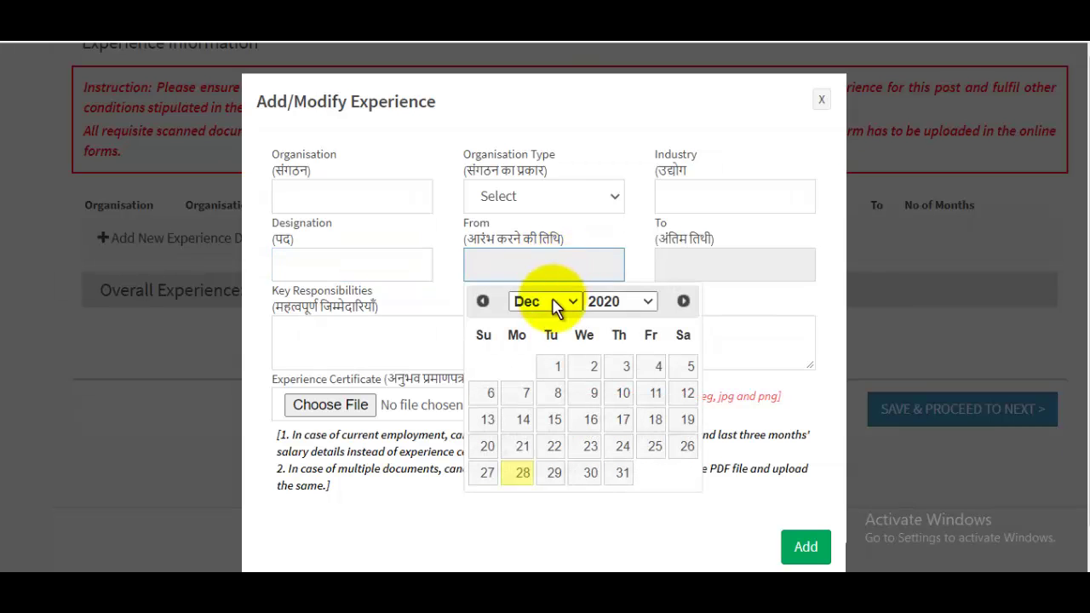
{"action": "left_click", "coordinate": [724, 271]}
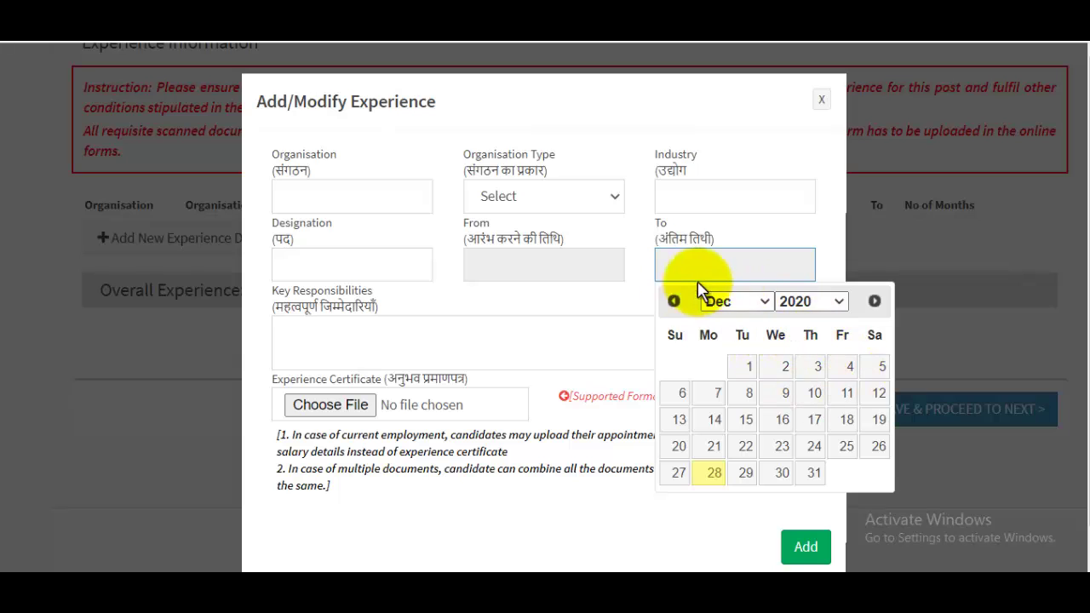
{"action": "left_click", "coordinate": [621, 267]}
{"action": "left_click", "coordinate": [375, 345]}
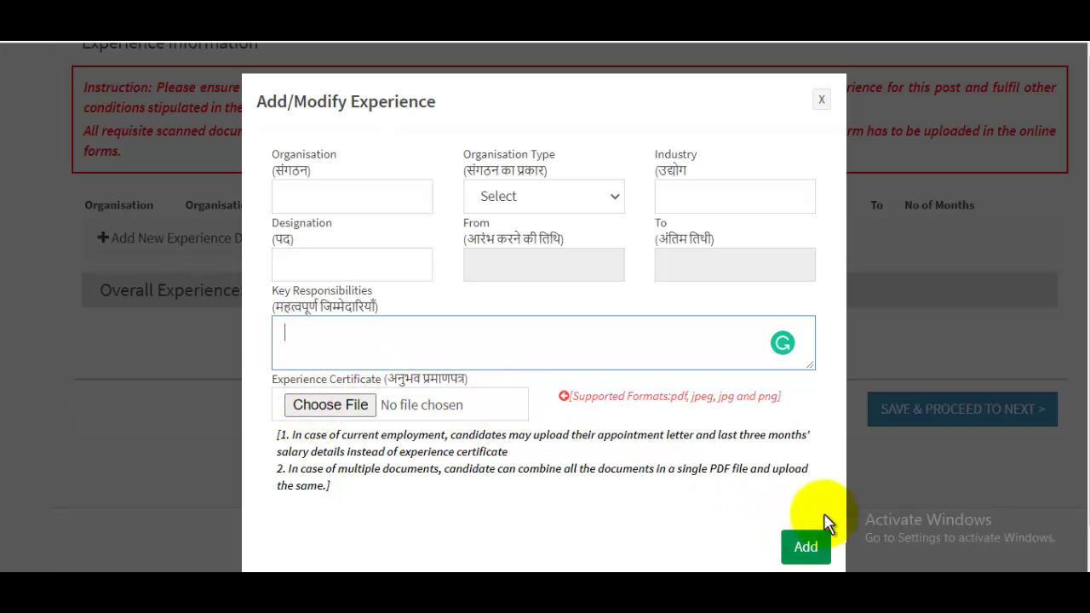
{"action": "left_click", "coordinate": [821, 100]}
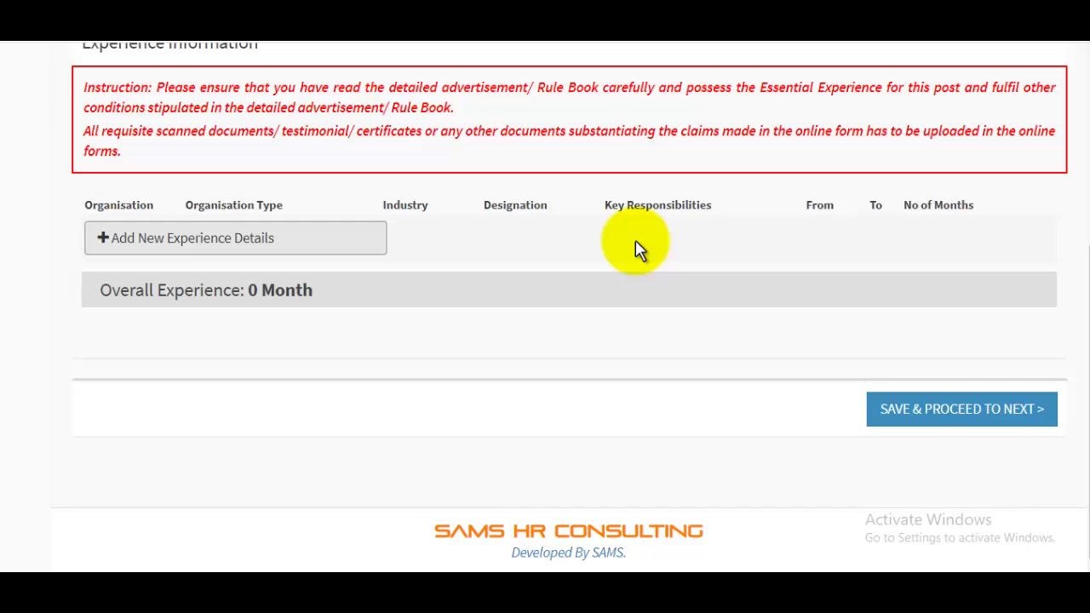
Step: Save the Experience section without any entries and proceed to the Location Preference section
{"action": "left_click", "coordinate": [981, 410]}
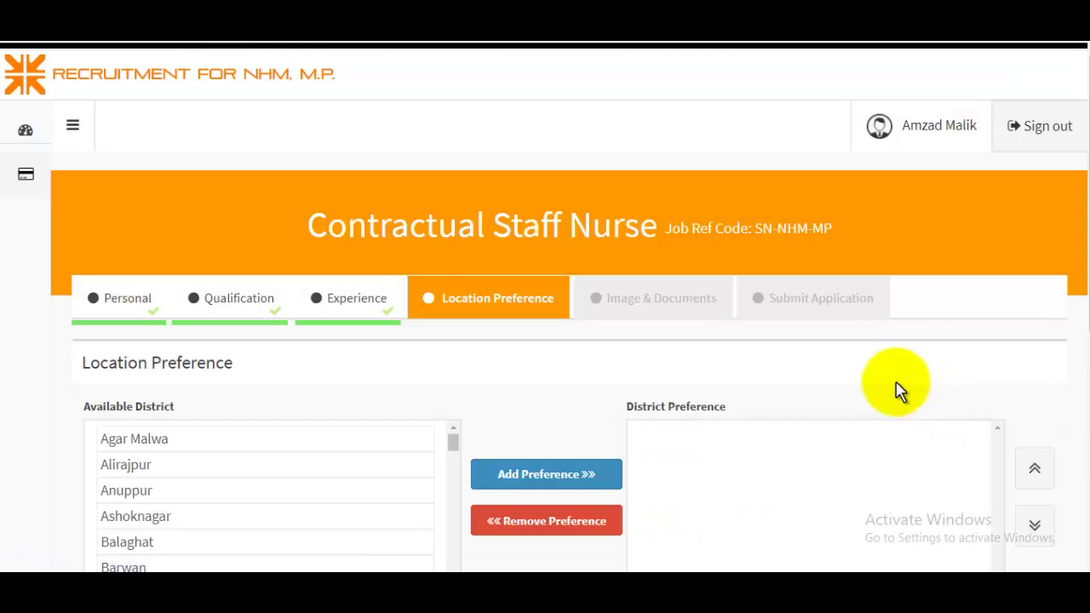
{"action": "scroll", "coordinate": [896, 392], "scroll_direction": "down", "scroll_amount": 2}
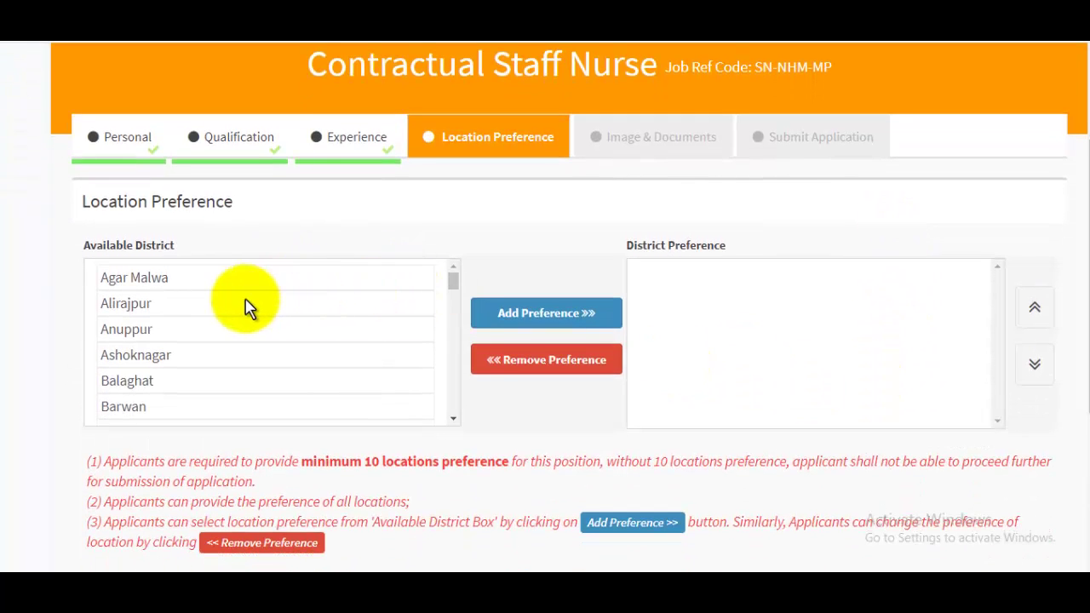
Step: Add Agar Malwa, Balaghat and Anuppur, in that order, as the first three district preferences
{"action": "scroll", "coordinate": [170, 337], "scroll_direction": "down", "scroll_amount": 2}
{"action": "scroll", "coordinate": [167, 339], "scroll_direction": "up", "scroll_amount": 2}
{"action": "left_click", "coordinate": [164, 334]}
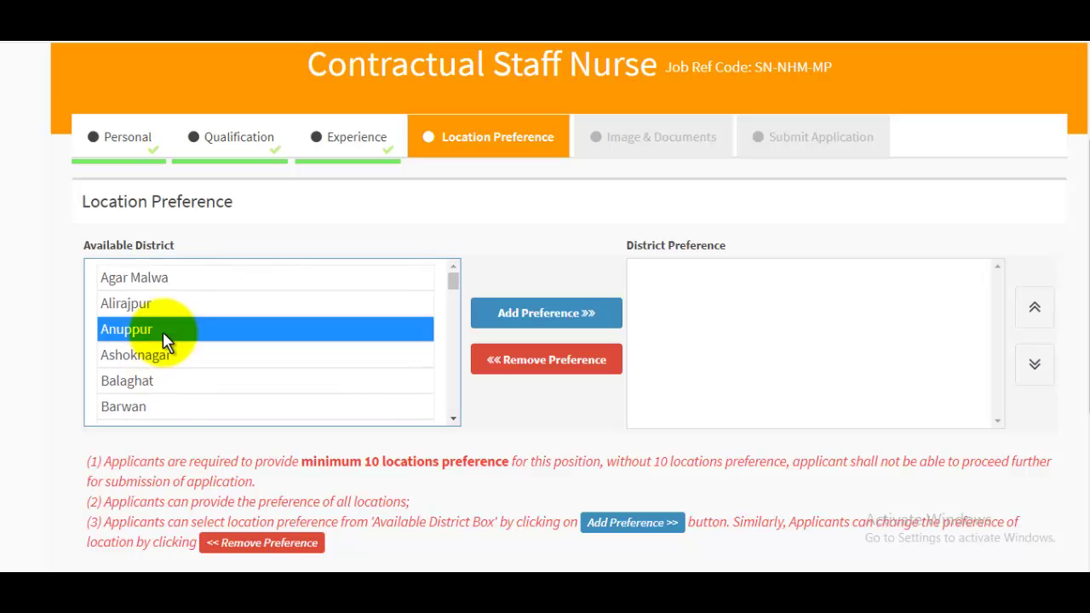
{"action": "left_click", "coordinate": [171, 398]}
{"action": "left_click", "coordinate": [159, 283]}
{"action": "left_click", "coordinate": [547, 336]}
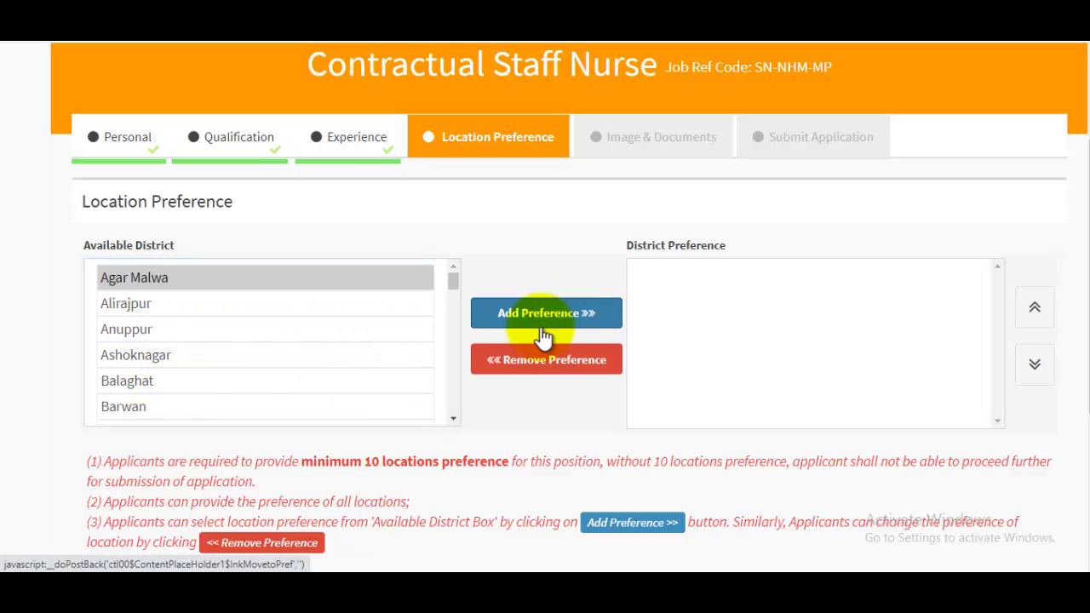
{"action": "left_click", "coordinate": [182, 356]}
{"action": "left_click", "coordinate": [528, 313]}
{"action": "left_click", "coordinate": [151, 305]}
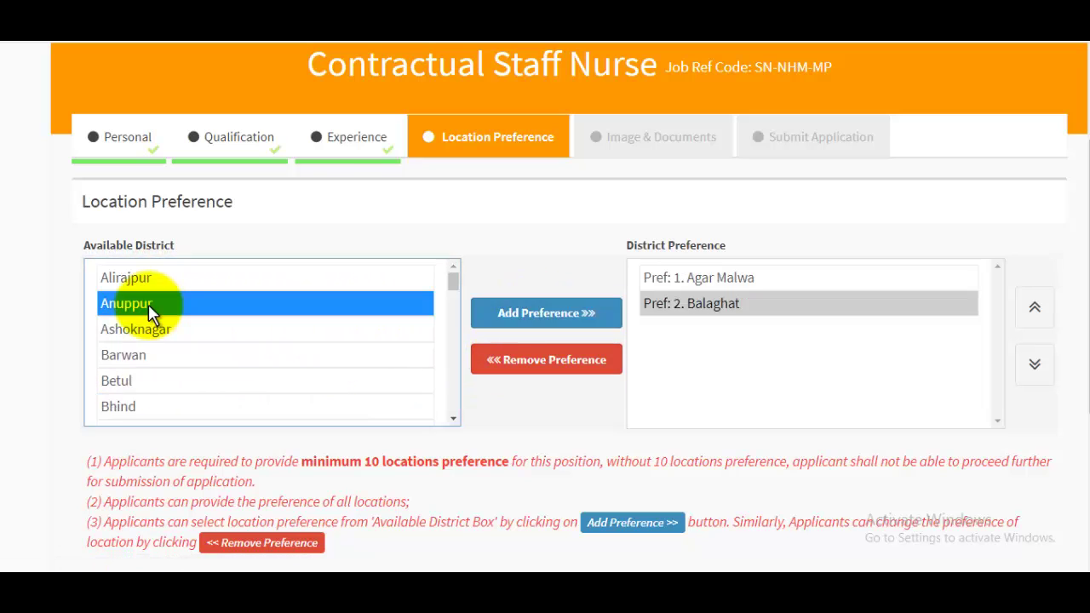
{"action": "left_click", "coordinate": [554, 313]}
Step: Add Bhind, Betul, Bhopal and Chhindwara, in that order, as district preferences 4 to 7
{"action": "left_click", "coordinate": [184, 381]}
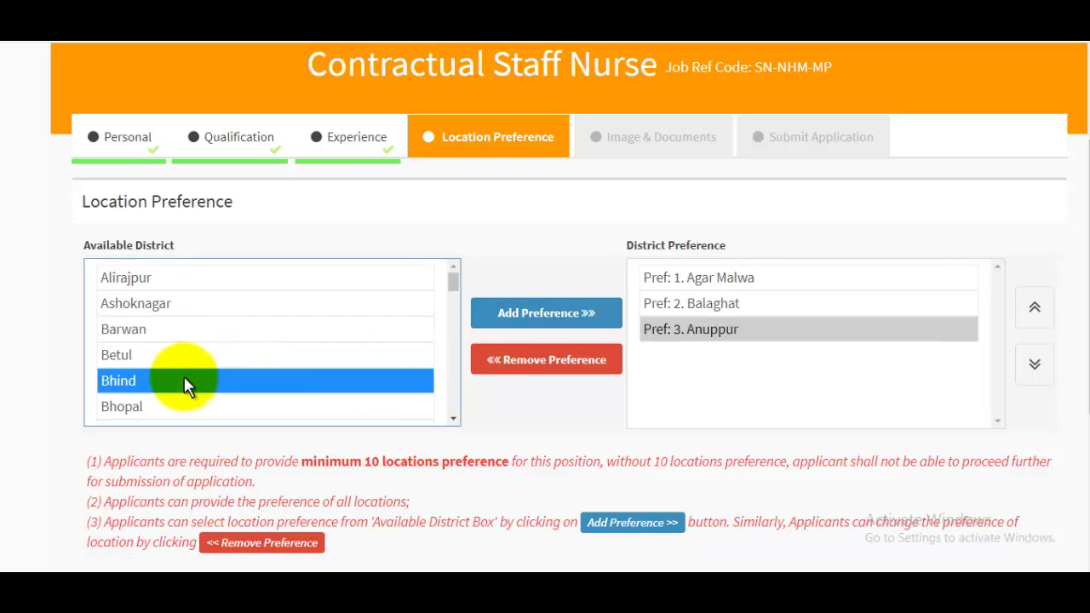
{"action": "left_click", "coordinate": [546, 313]}
{"action": "left_click", "coordinate": [272, 356]}
{"action": "left_click", "coordinate": [547, 317]}
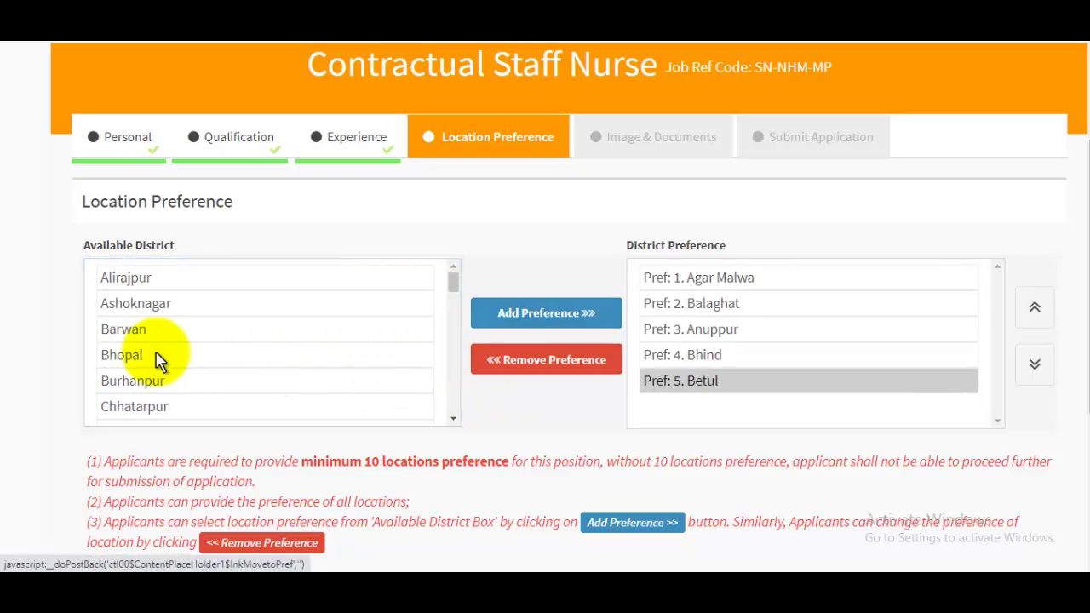
{"action": "left_click", "coordinate": [160, 356]}
{"action": "left_click", "coordinate": [585, 312]}
{"action": "left_click", "coordinate": [179, 408]}
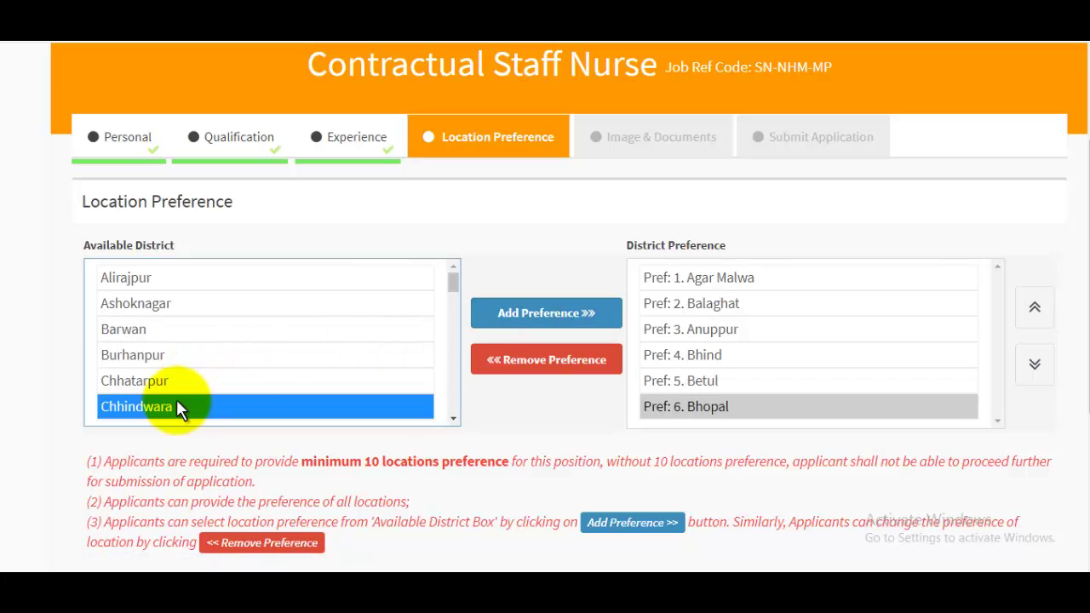
{"action": "left_click", "coordinate": [532, 316]}
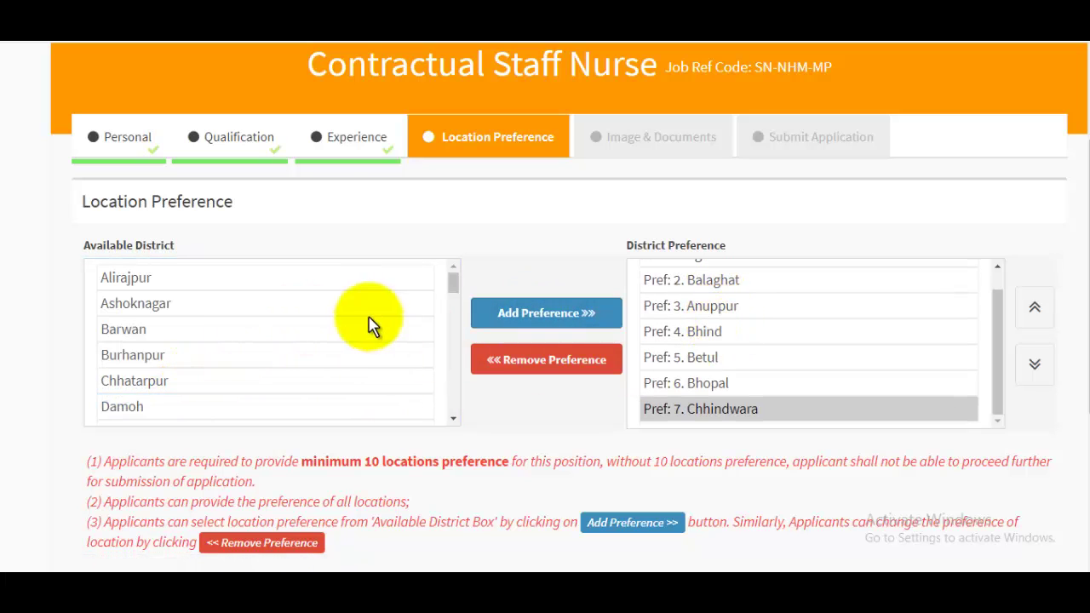
Step: Accept the declaration that location preferences are for information only and postings are decided by NHM, MP
{"action": "scroll", "coordinate": [1003, 360], "scroll_direction": "down", "scroll_amount": 3}
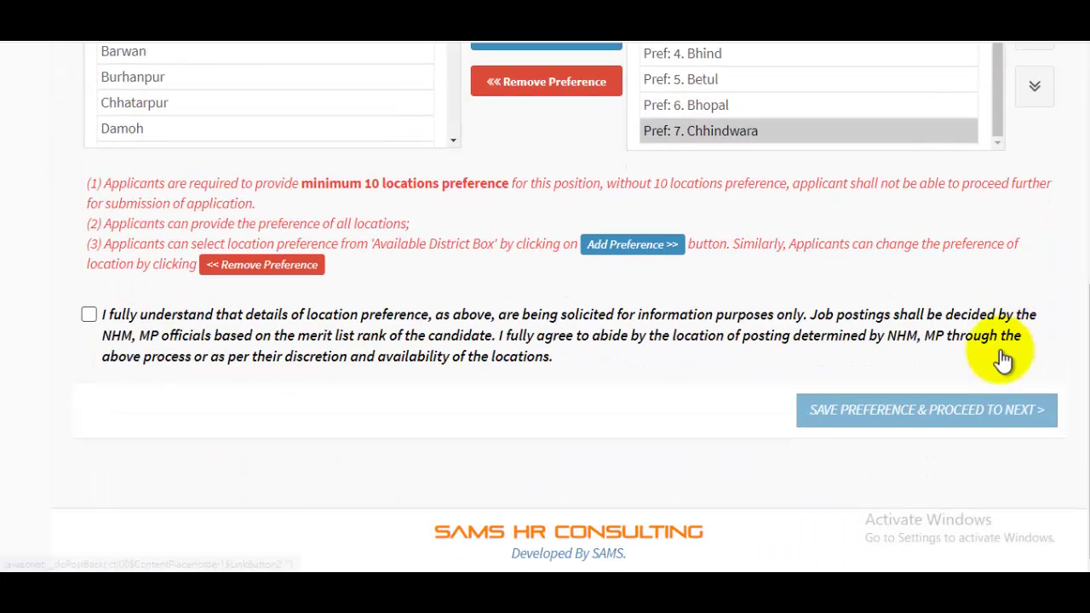
{"action": "left_click", "coordinate": [88, 315]}
{"action": "scroll", "coordinate": [872, 287], "scroll_direction": "up", "scroll_amount": 5}
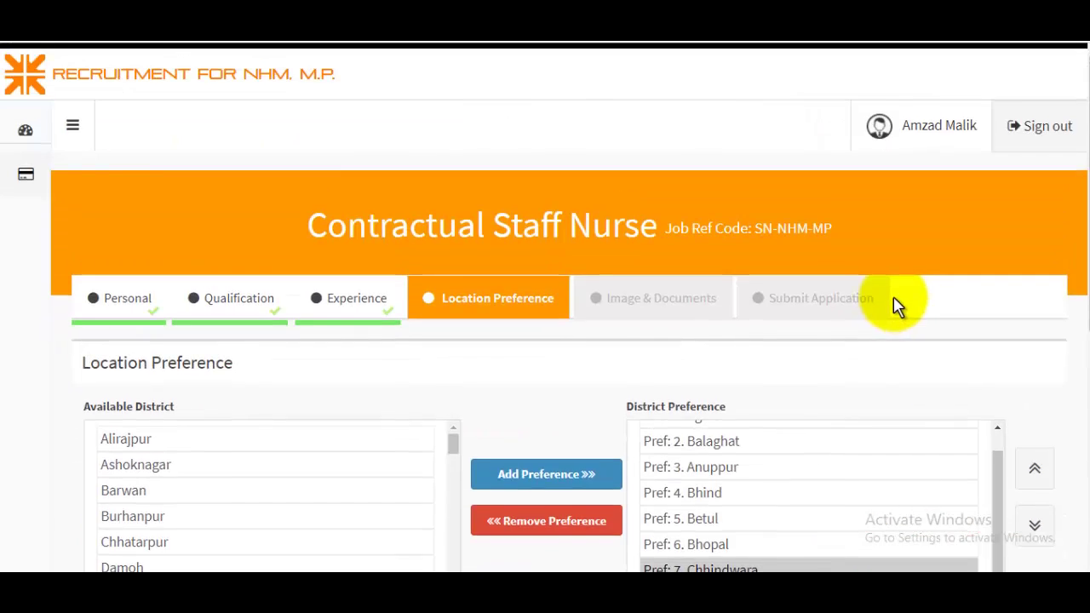
{"action": "scroll", "coordinate": [891, 304], "scroll_direction": "down", "scroll_amount": 4}
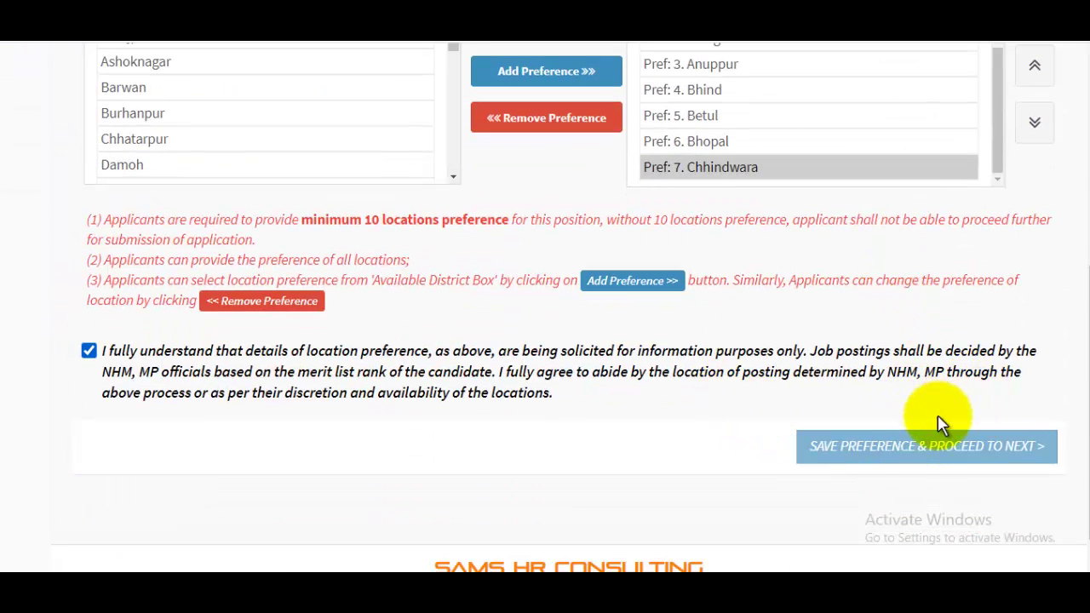
Step: Add Harda, Chhatarpur and Guna, in that order, as district preferences 8 to 10
{"action": "scroll", "coordinate": [326, 231], "scroll_direction": "up", "scroll_amount": 1}
{"action": "scroll", "coordinate": [239, 213], "scroll_direction": "down", "scroll_amount": 2}
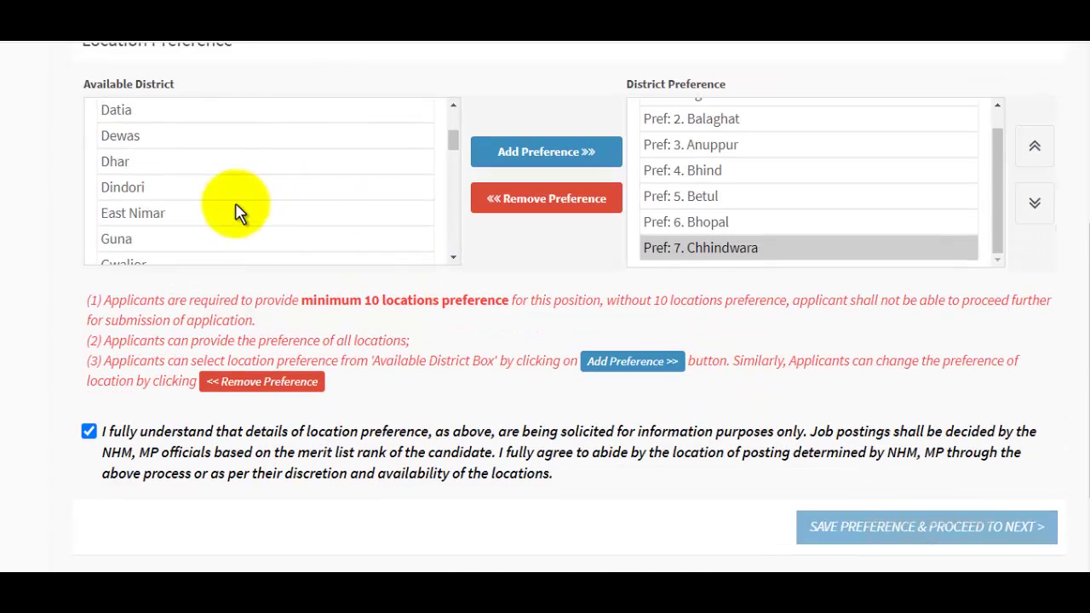
{"action": "scroll", "coordinate": [221, 213], "scroll_direction": "down", "scroll_amount": 1}
{"action": "left_click", "coordinate": [128, 215]}
{"action": "left_click", "coordinate": [479, 162]}
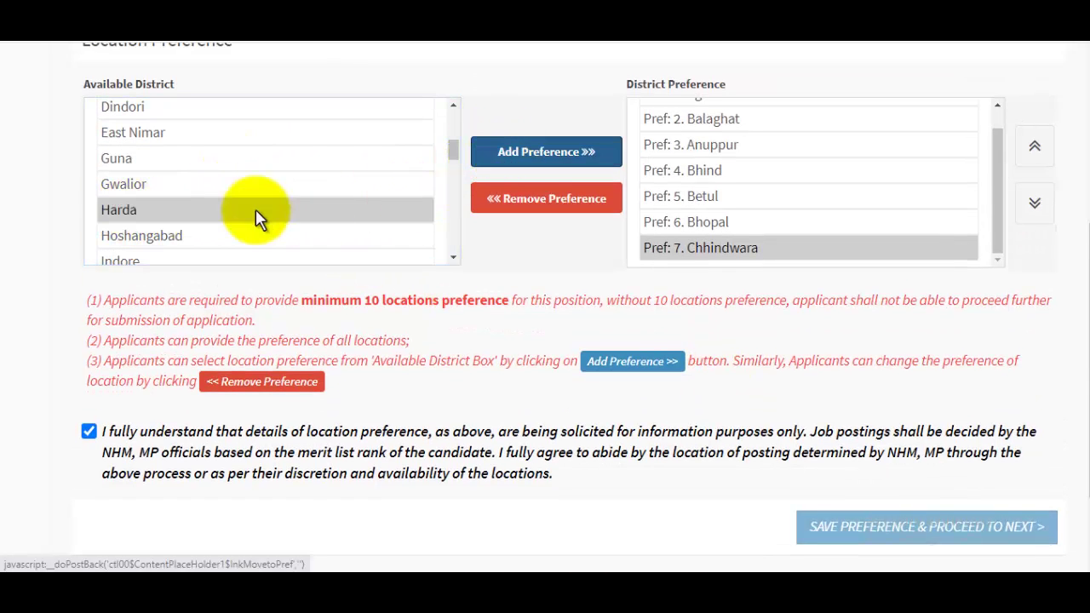
{"action": "left_click", "coordinate": [171, 219]}
{"action": "left_click", "coordinate": [532, 162]}
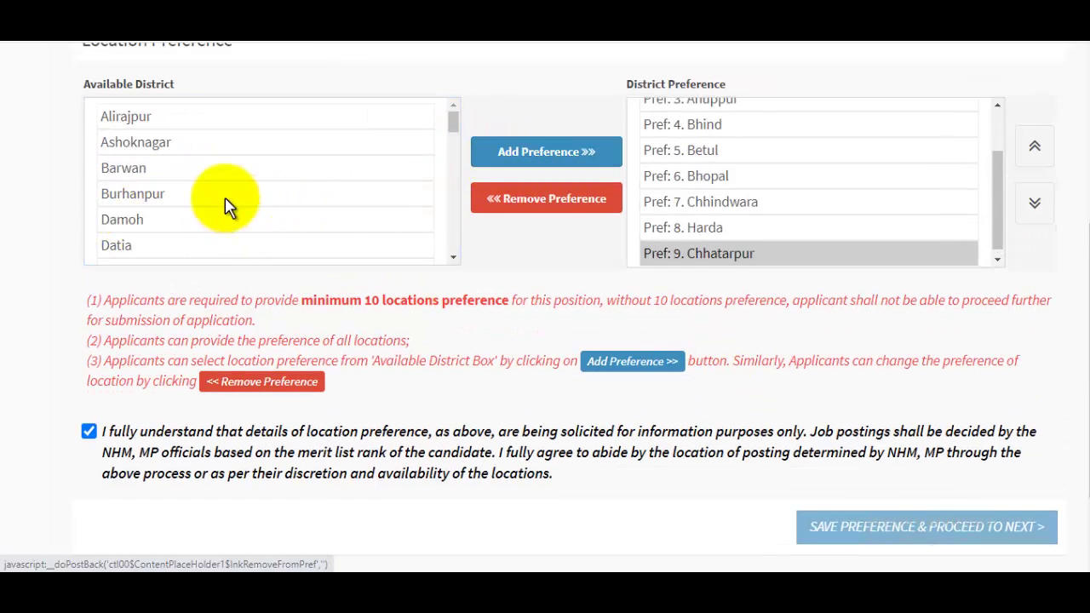
{"action": "scroll", "coordinate": [224, 207], "scroll_direction": "down", "scroll_amount": 2}
{"action": "left_click", "coordinate": [146, 214]}
{"action": "left_click", "coordinate": [523, 153]}
{"action": "left_click", "coordinate": [189, 182]}
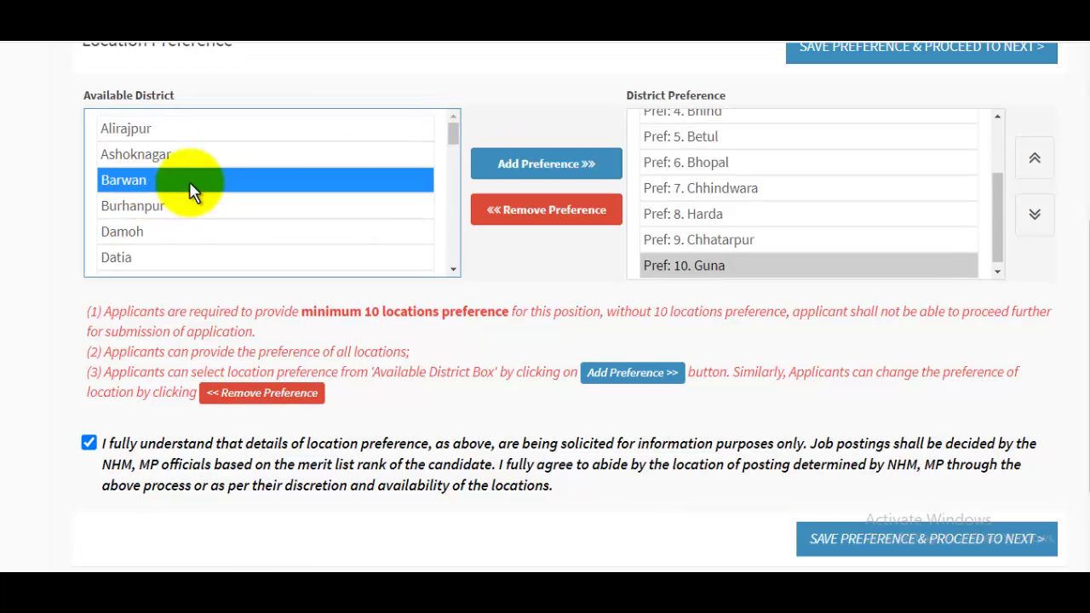
Step: Review the chosen district preferences, save them and proceed to the Image & Documents section
{"action": "scroll", "coordinate": [899, 277], "scroll_direction": "up", "scroll_amount": 3}
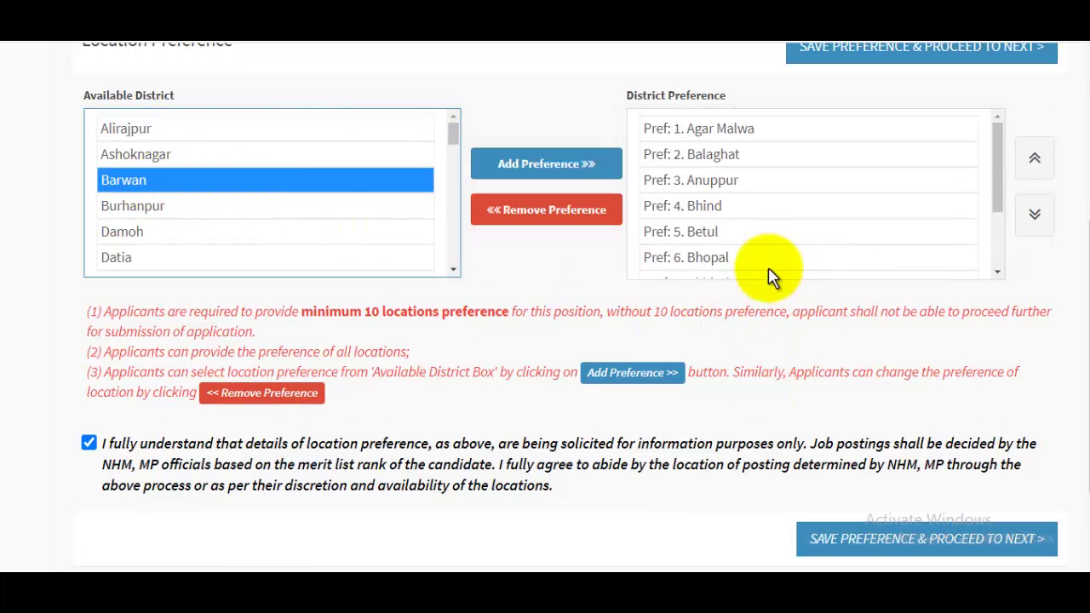
{"action": "scroll", "coordinate": [881, 273], "scroll_direction": "up", "scroll_amount": 3}
{"action": "scroll", "coordinate": [881, 288], "scroll_direction": "down", "scroll_amount": 4}
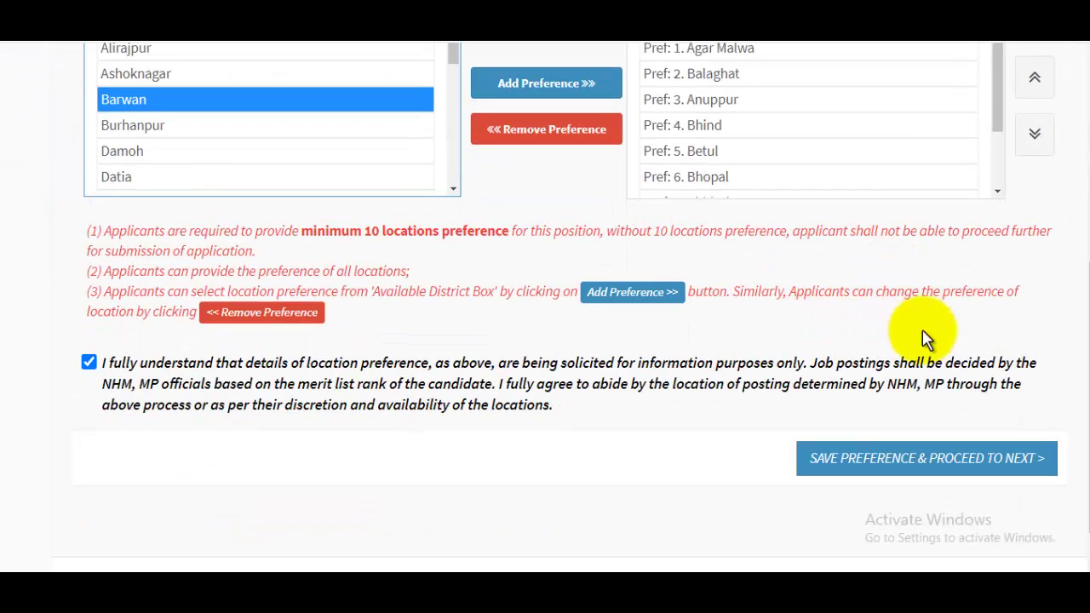
{"action": "left_click", "coordinate": [931, 459]}
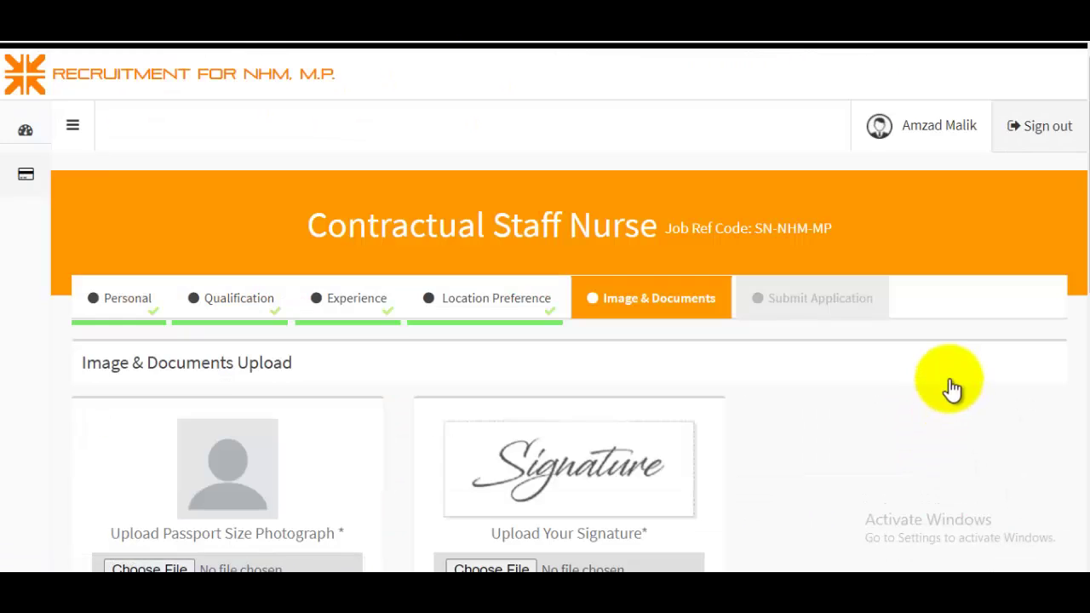
Step: Attach AzadM.jpg from the Pictures folder as the passport size photograph
{"action": "scroll", "coordinate": [954, 375], "scroll_direction": "down", "scroll_amount": 1}
{"action": "scroll", "coordinate": [1082, 460], "scroll_direction": "down", "scroll_amount": 2}
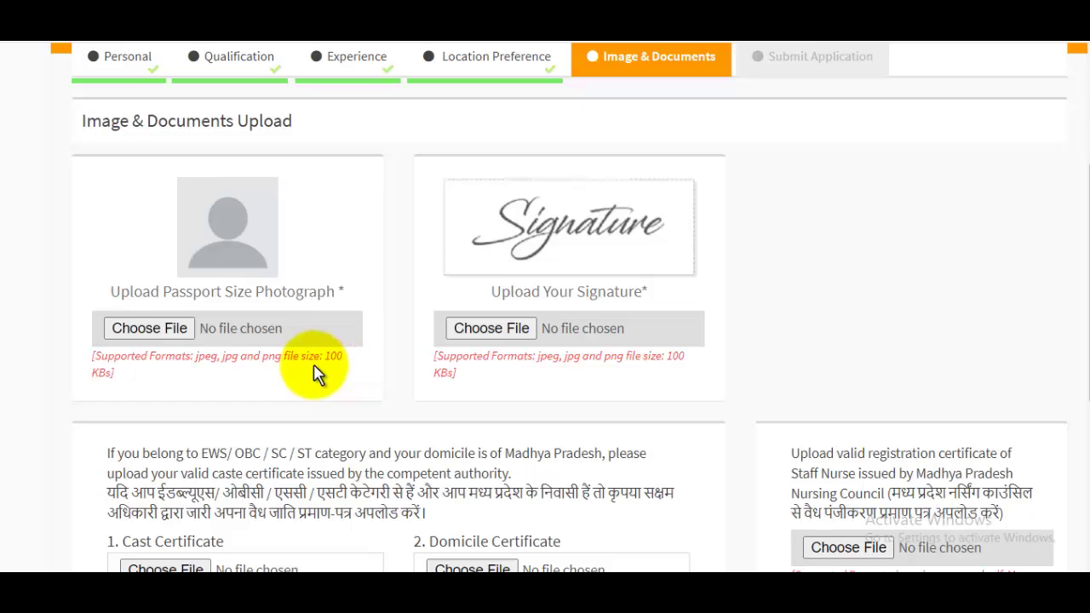
{"action": "left_click", "coordinate": [146, 332]}
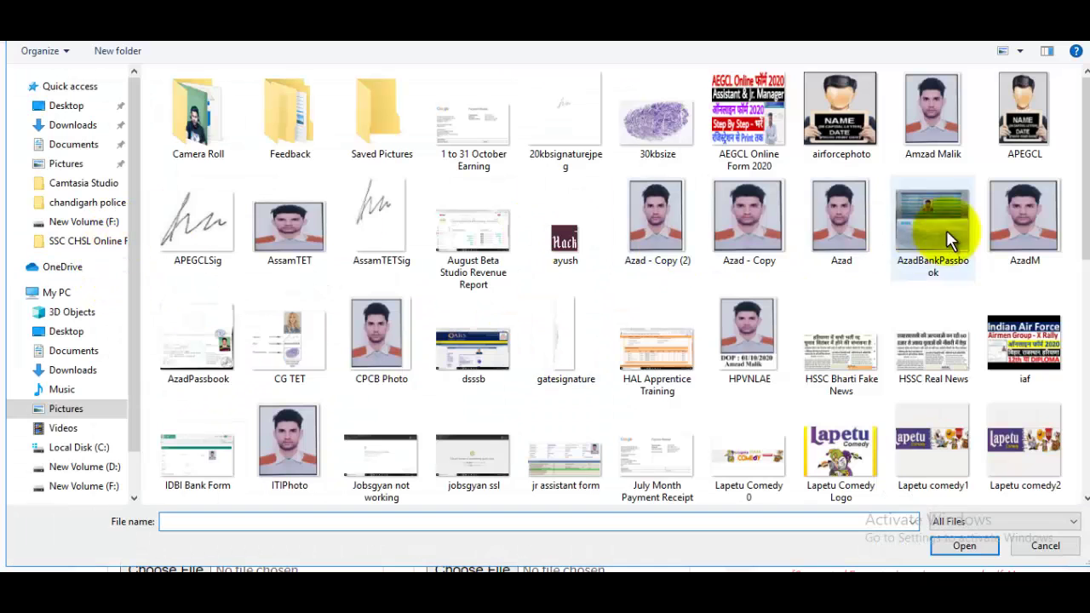
{"action": "left_click", "coordinate": [964, 543]}
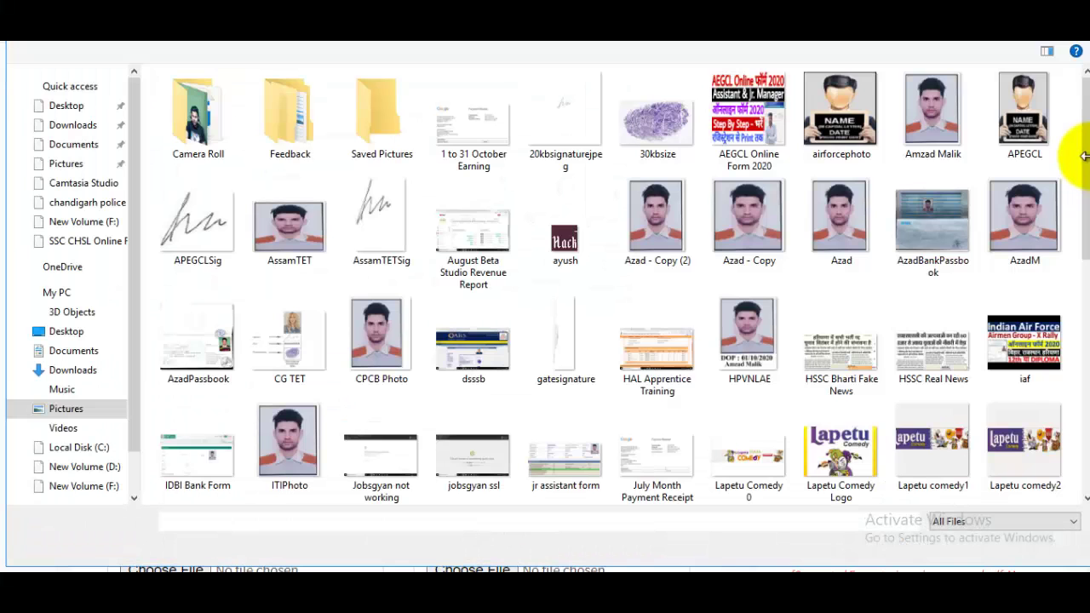
Step: Attach signaturerandom.jpg from the Pictures folder as the applicant's signature
{"action": "left_click_drag", "start_coordinate": [1086, 149], "coordinate": [1080, 340]}
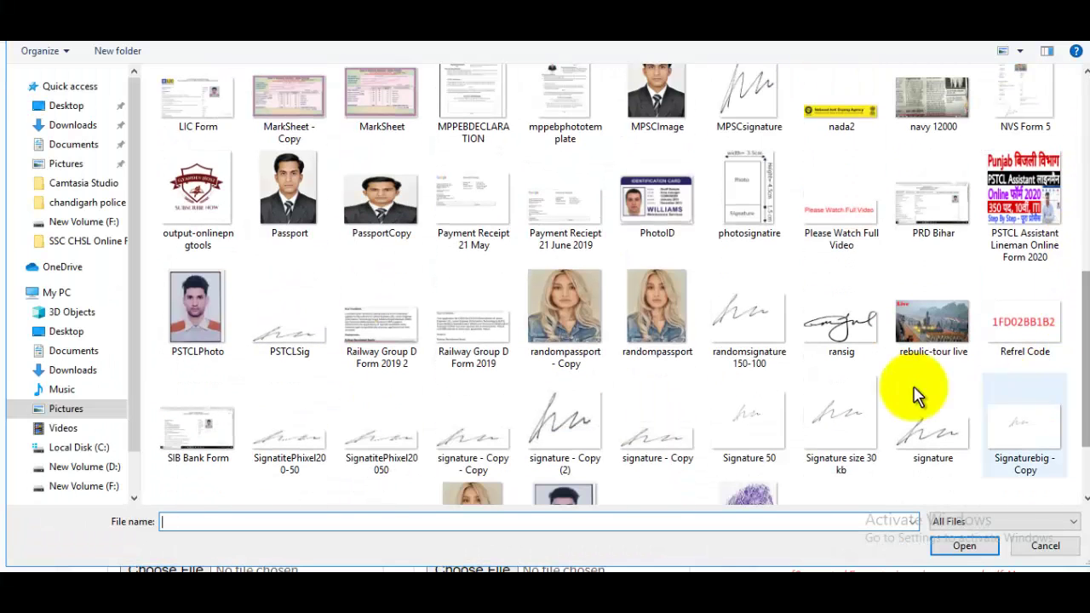
{"action": "scroll", "coordinate": [1075, 349], "scroll_direction": "down", "scroll_amount": 2}
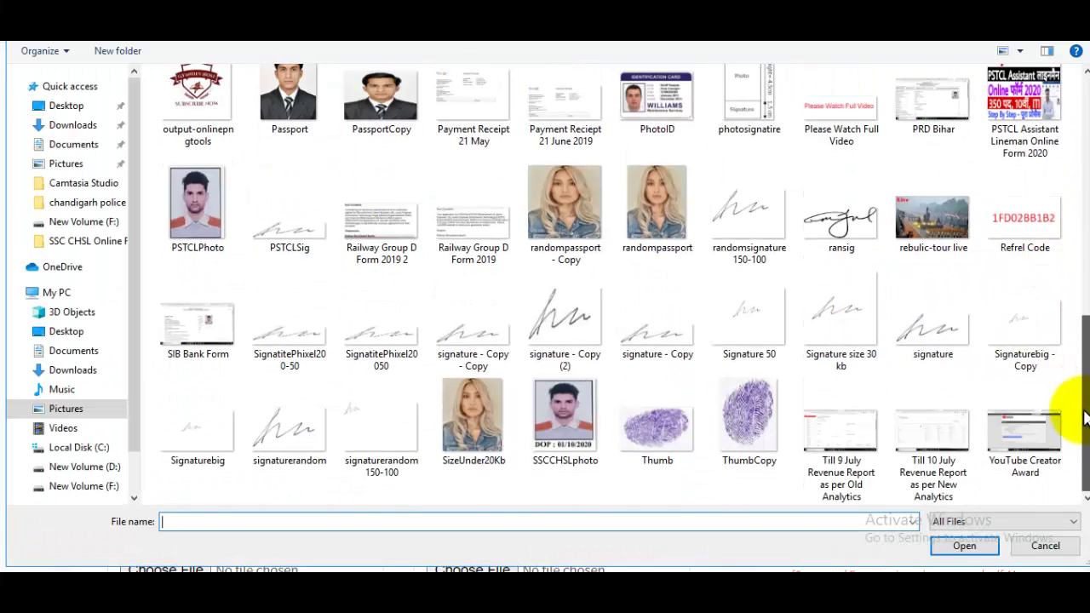
{"action": "left_click", "coordinate": [311, 433]}
{"action": "left_click", "coordinate": [971, 545]}
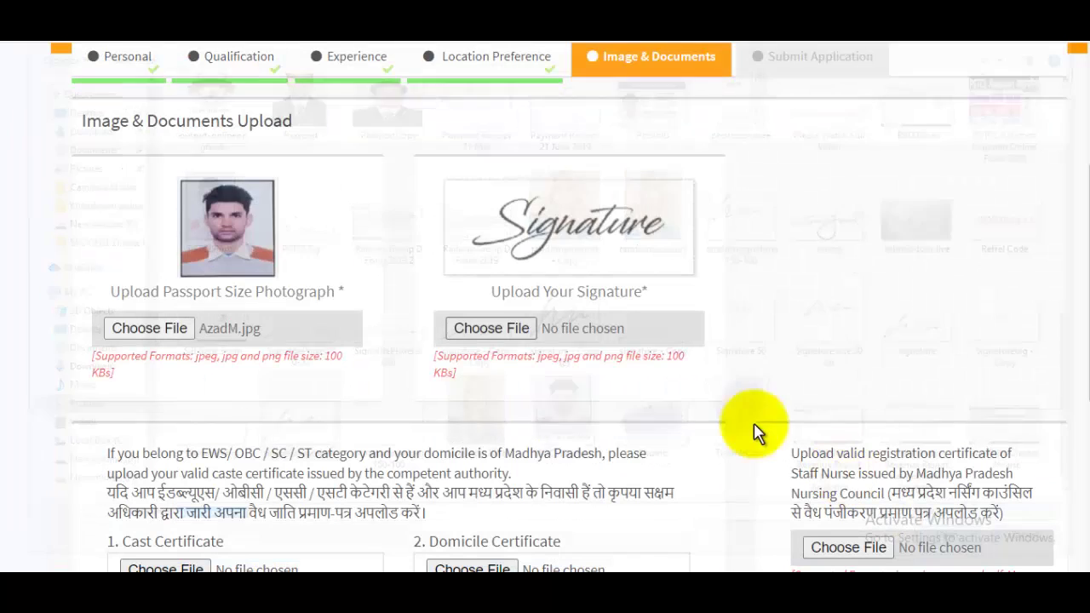
Step: Attach MarkSheet.jpg from the Pictures folder as the domicile certificate
{"action": "scroll", "coordinate": [615, 244], "scroll_direction": "down", "scroll_amount": 3}
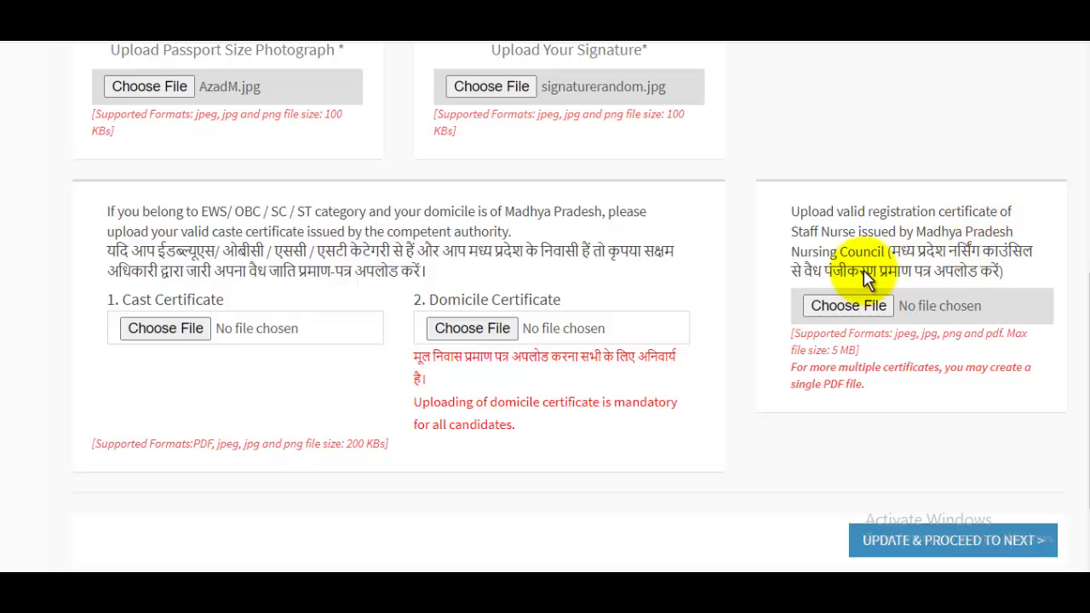
{"action": "left_click", "coordinate": [481, 332]}
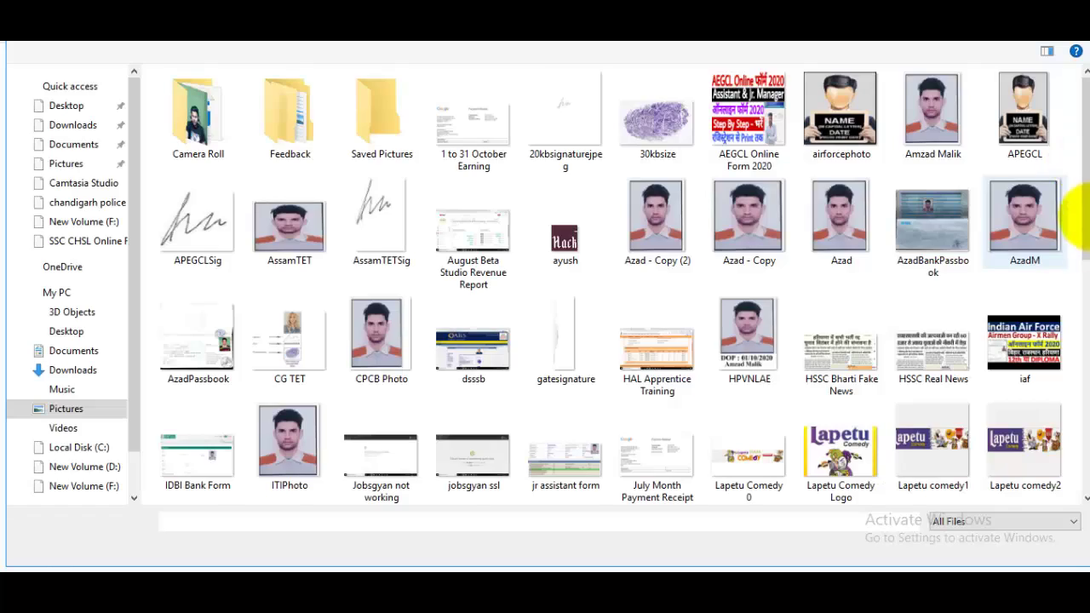
{"action": "left_click_drag", "start_coordinate": [1080, 204], "coordinate": [1079, 360]}
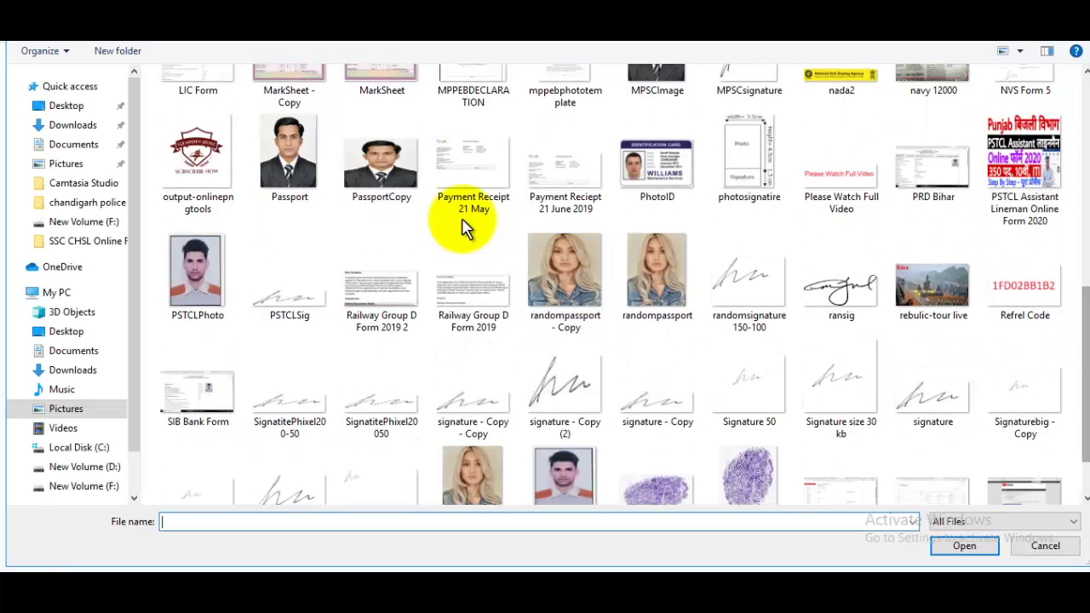
{"action": "left_click", "coordinate": [406, 96]}
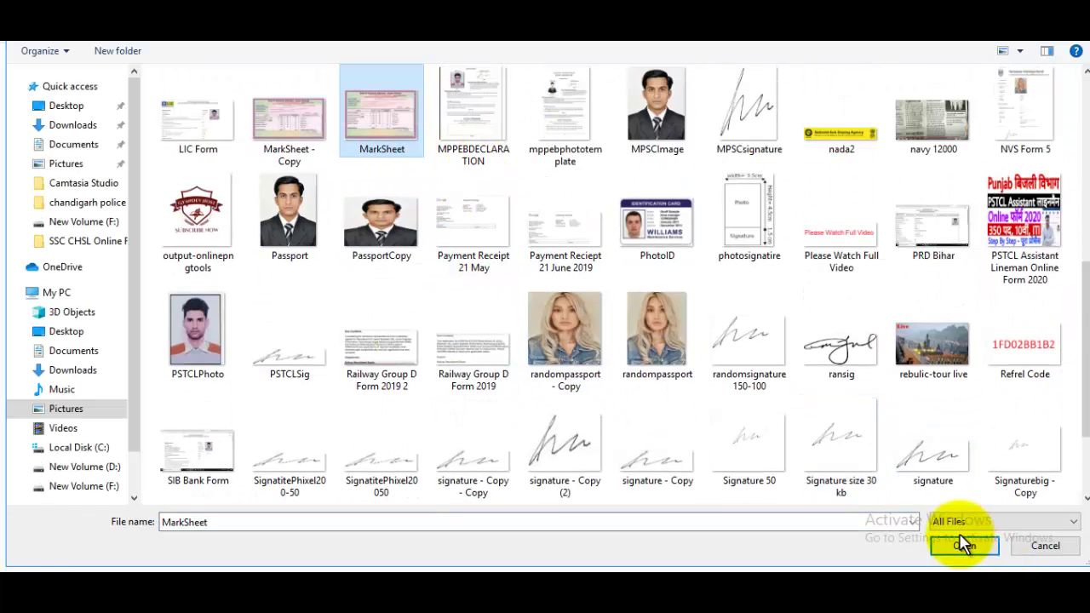
{"action": "left_click", "coordinate": [966, 547]}
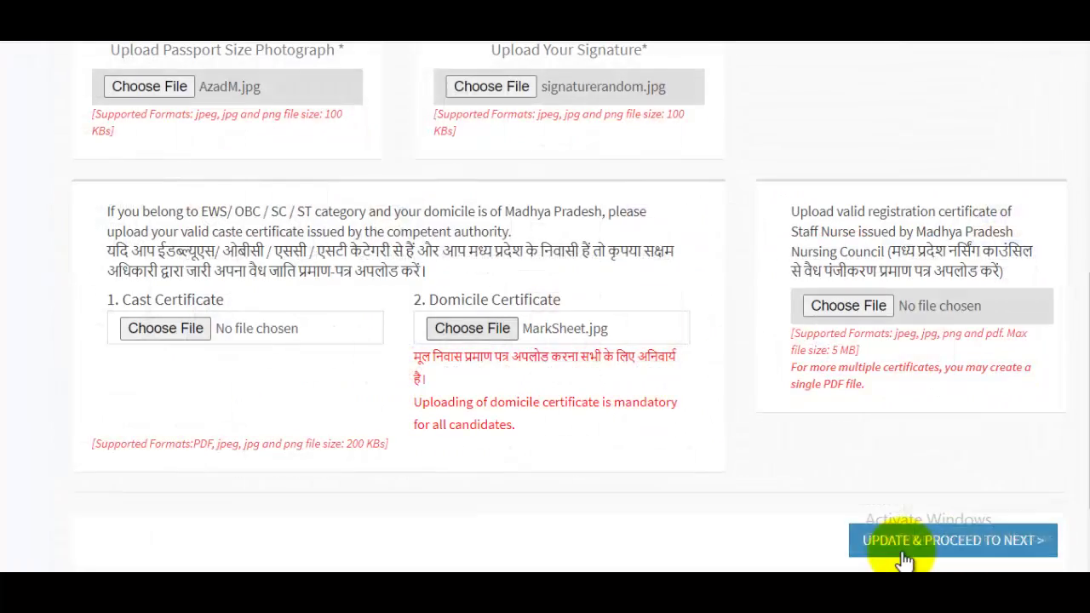
Step: Attach MarkSheet.jpg as the Staff Nurse registration certificate issued by the Madhya Pradesh Nursing Council
{"action": "left_click", "coordinate": [867, 311]}
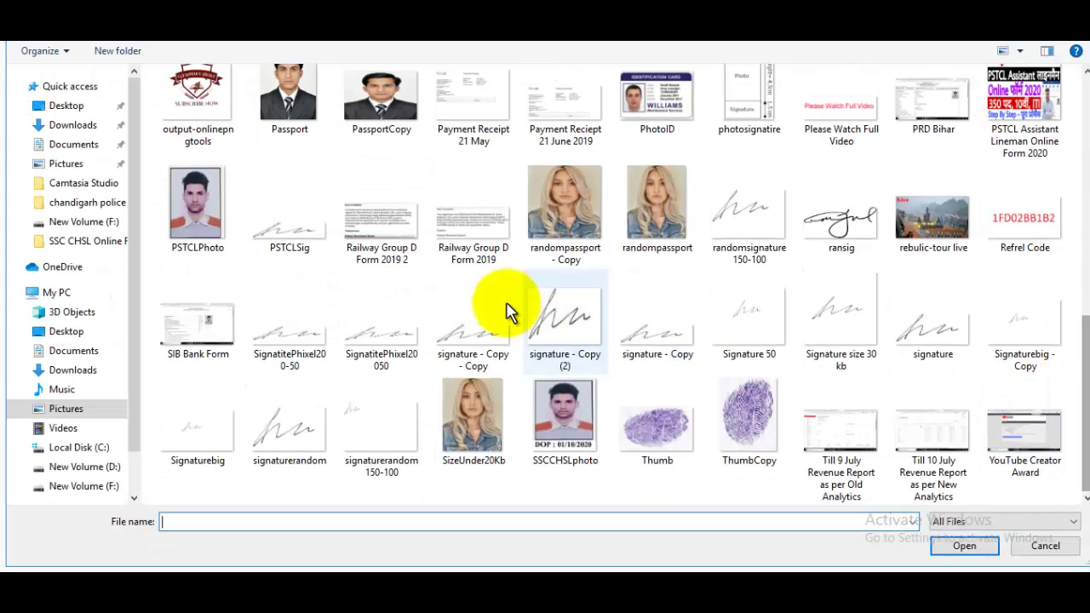
{"action": "scroll", "coordinate": [462, 230], "scroll_direction": "up", "scroll_amount": 5}
{"action": "scroll", "coordinate": [477, 324], "scroll_direction": "up", "scroll_amount": 2}
{"action": "scroll", "coordinate": [419, 450], "scroll_direction": "down", "scroll_amount": 5}
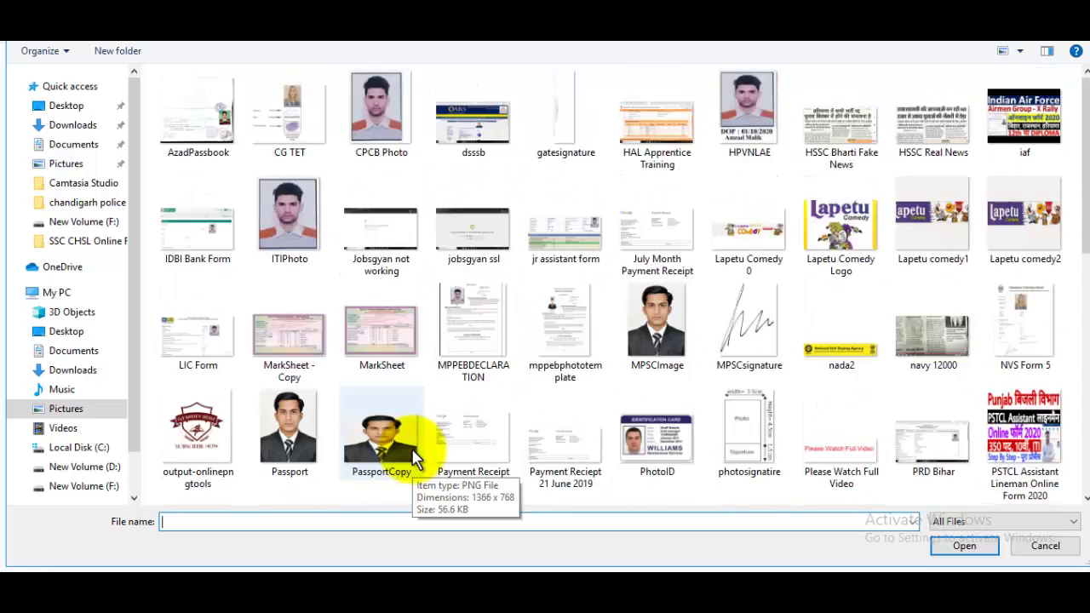
{"action": "left_click", "coordinate": [384, 128]}
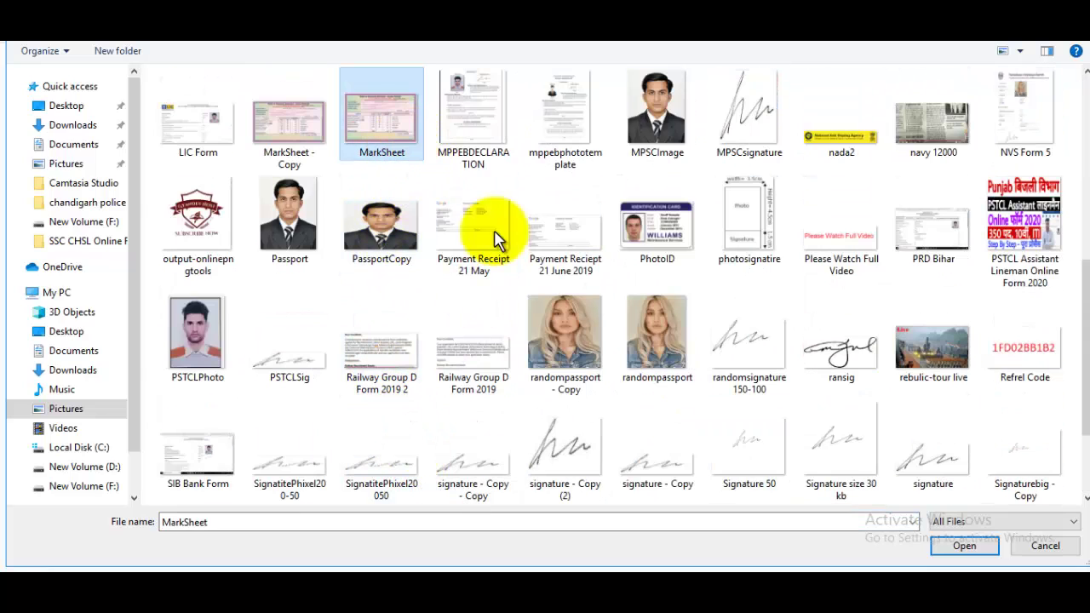
{"action": "left_click", "coordinate": [964, 545]}
{"action": "left_click", "coordinate": [848, 305]}
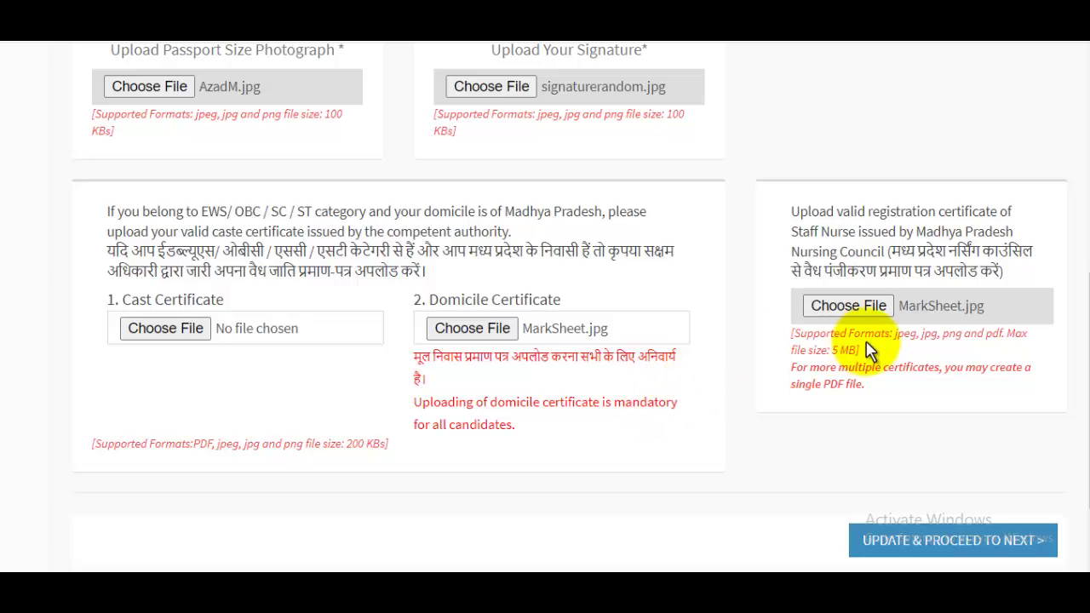
Step: Review the attached photograph, signature and certificates, and submit the Image & Documents section to proceed
{"action": "scroll", "coordinate": [869, 349], "scroll_direction": "up", "scroll_amount": 10}
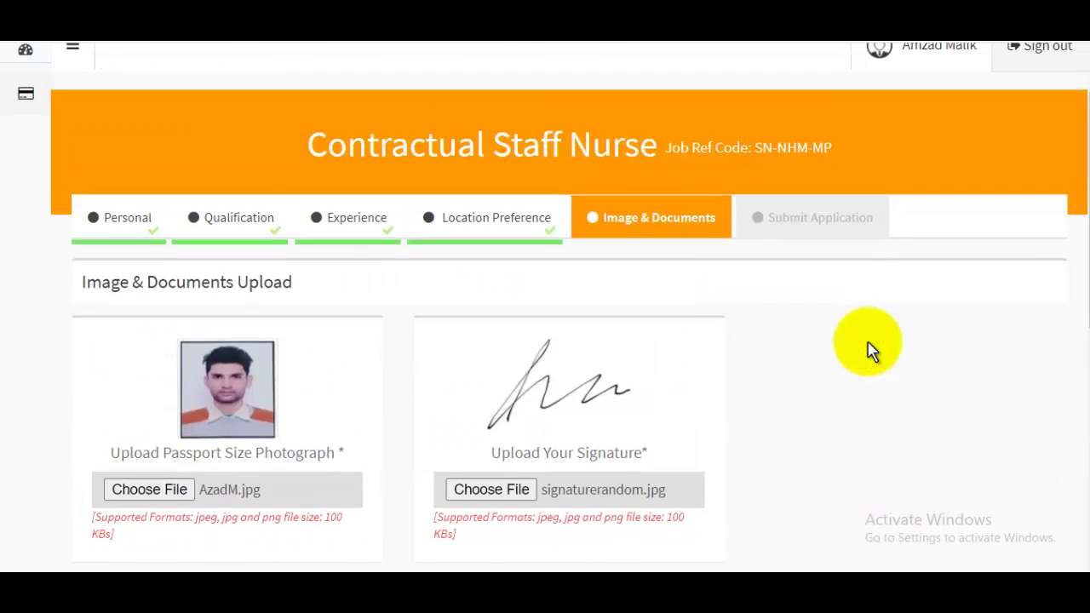
{"action": "scroll", "coordinate": [869, 348], "scroll_direction": "down", "scroll_amount": 12}
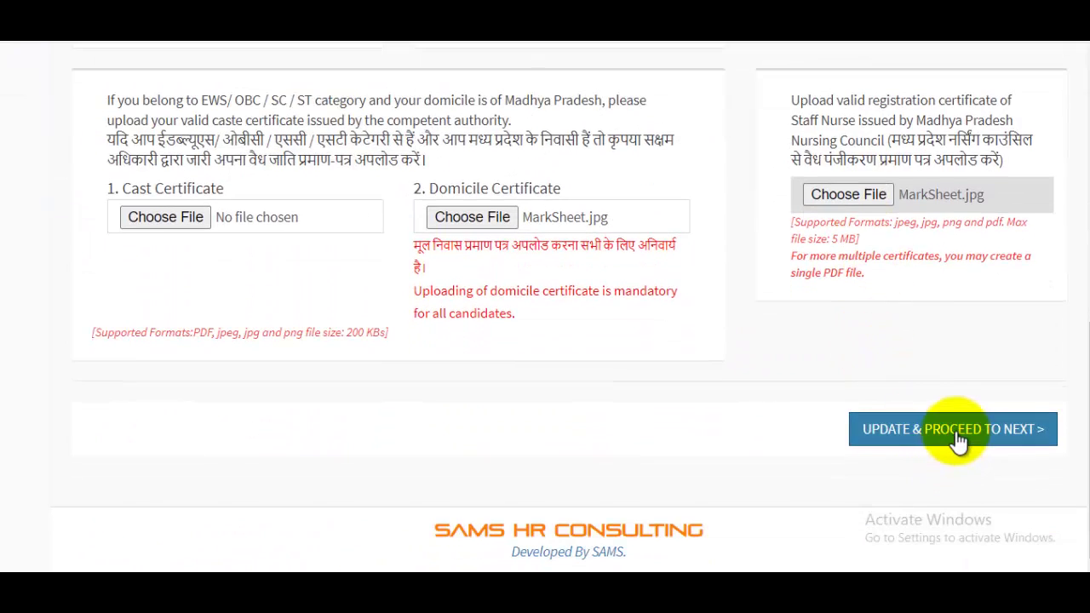
{"action": "left_click", "coordinate": [955, 430]}
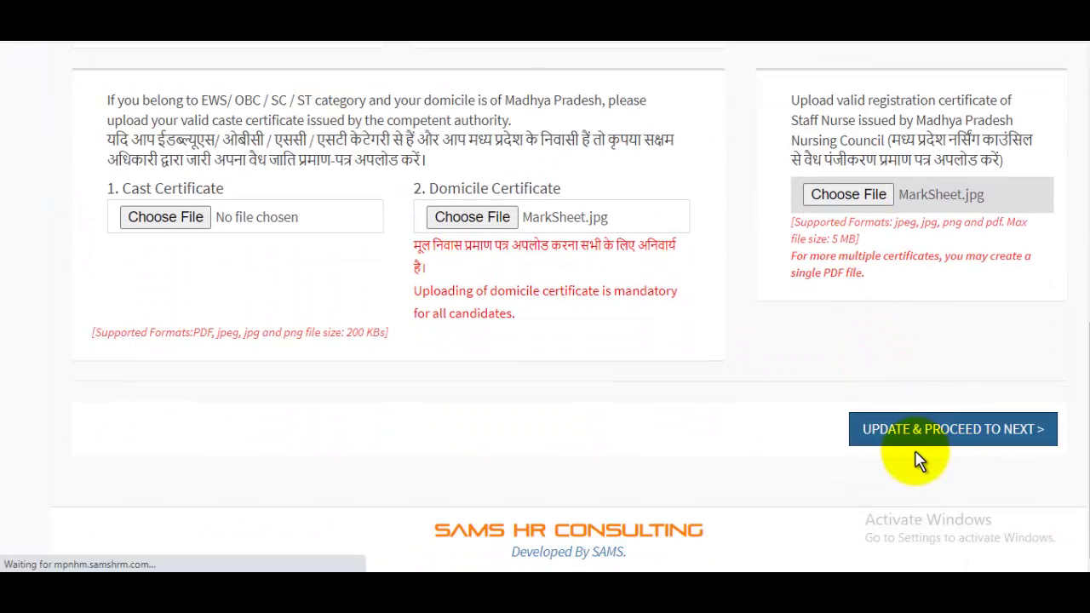
Step: Add Indore, Satna and Gwalior, in that order, as the first three examination city preferences
{"action": "scroll", "coordinate": [733, 443], "scroll_direction": "down", "scroll_amount": 3}
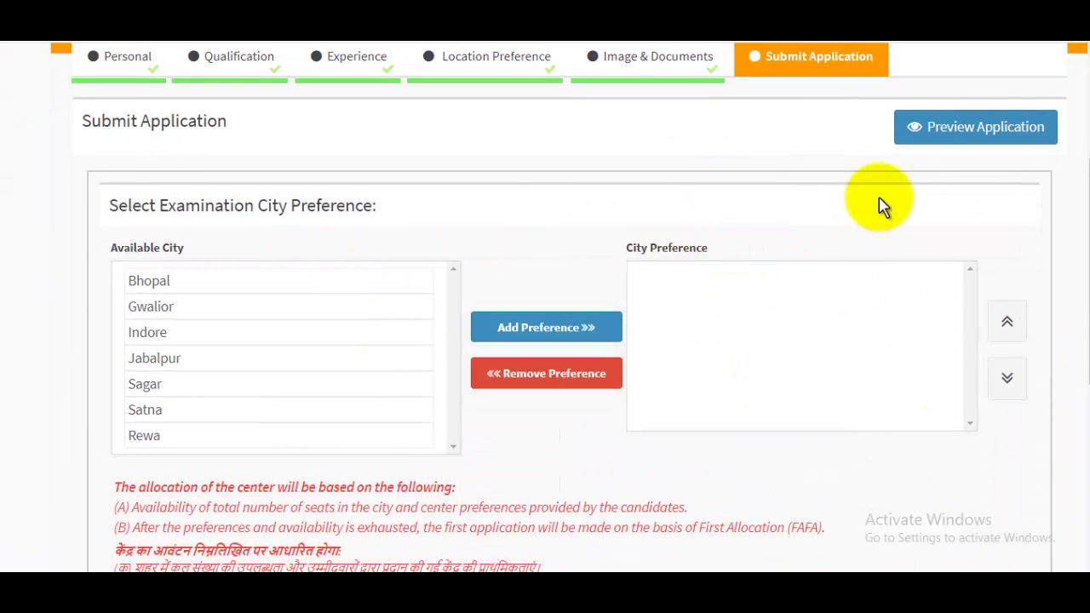
{"action": "scroll", "coordinate": [886, 264], "scroll_direction": "up", "scroll_amount": 3}
{"action": "scroll", "coordinate": [857, 292], "scroll_direction": "down", "scroll_amount": 8}
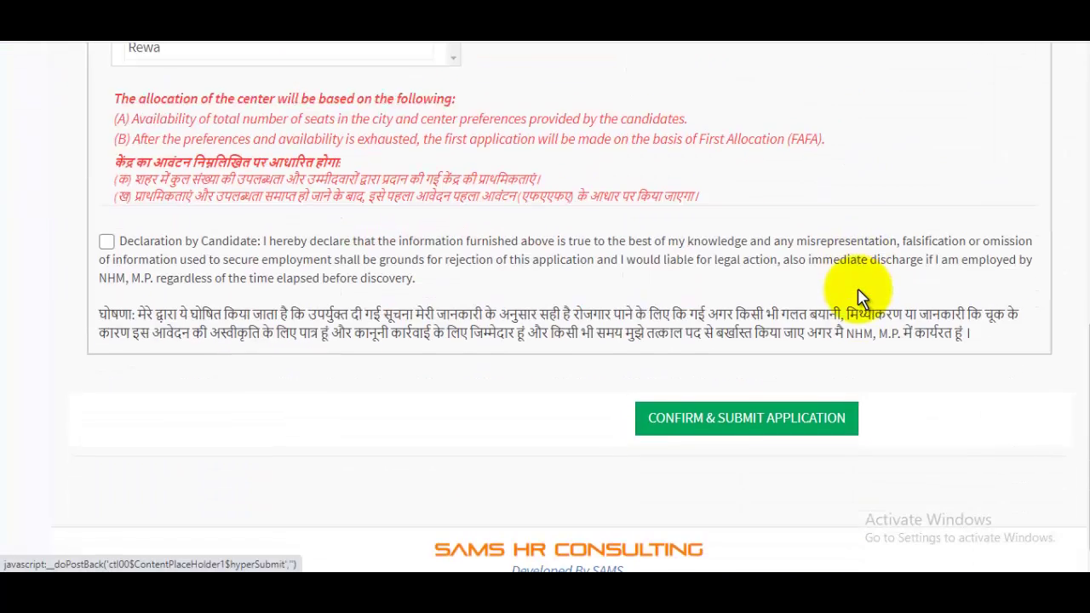
{"action": "scroll", "coordinate": [858, 293], "scroll_direction": "up", "scroll_amount": 3}
{"action": "scroll", "coordinate": [857, 293], "scroll_direction": "up", "scroll_amount": 3}
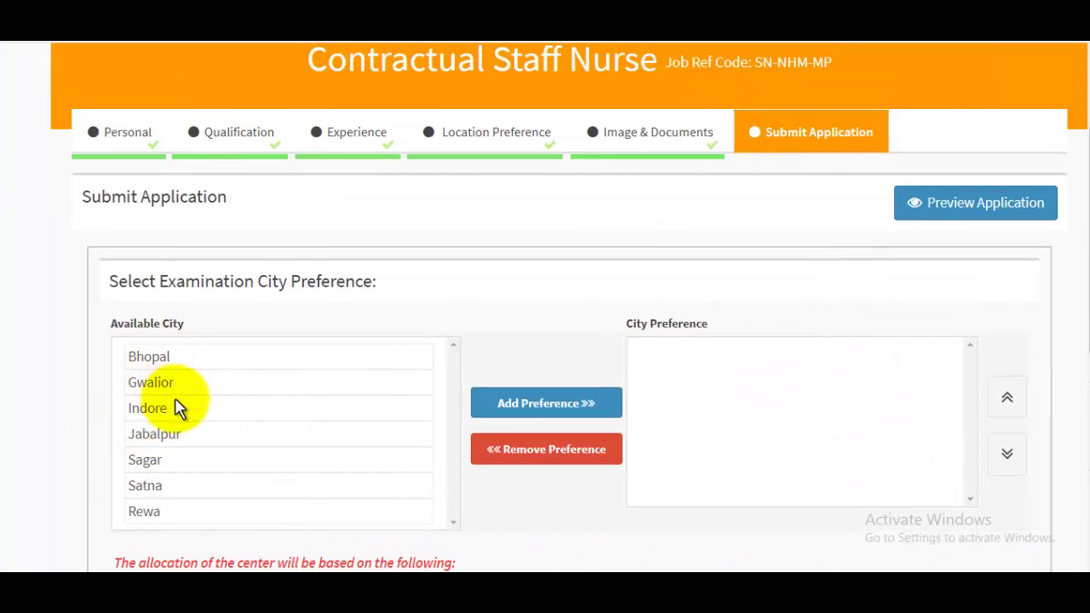
{"action": "scroll", "coordinate": [264, 416], "scroll_direction": "down", "scroll_amount": 1}
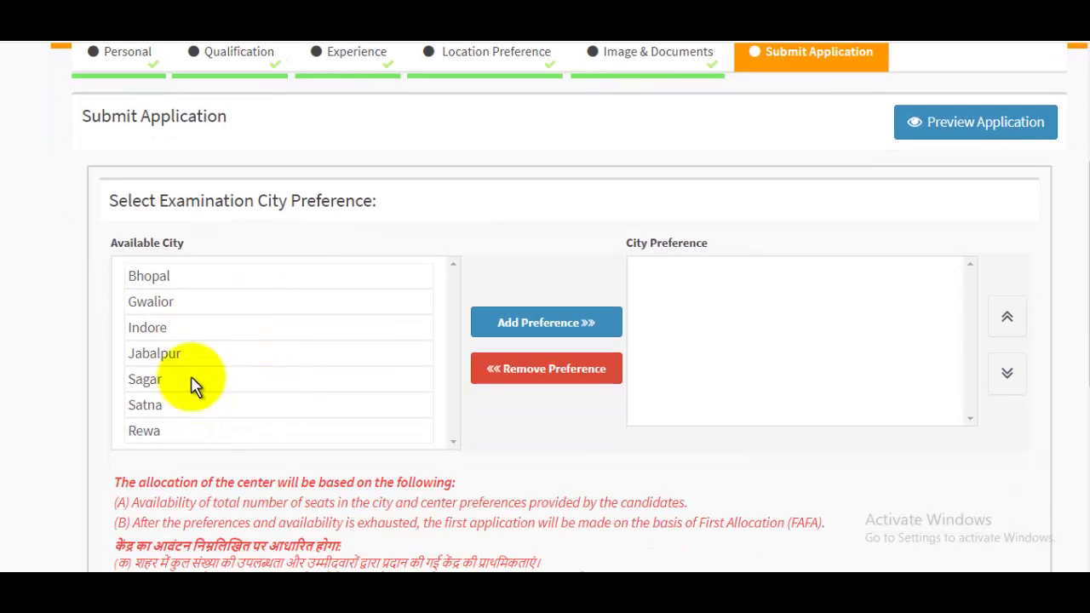
{"action": "left_click", "coordinate": [168, 335]}
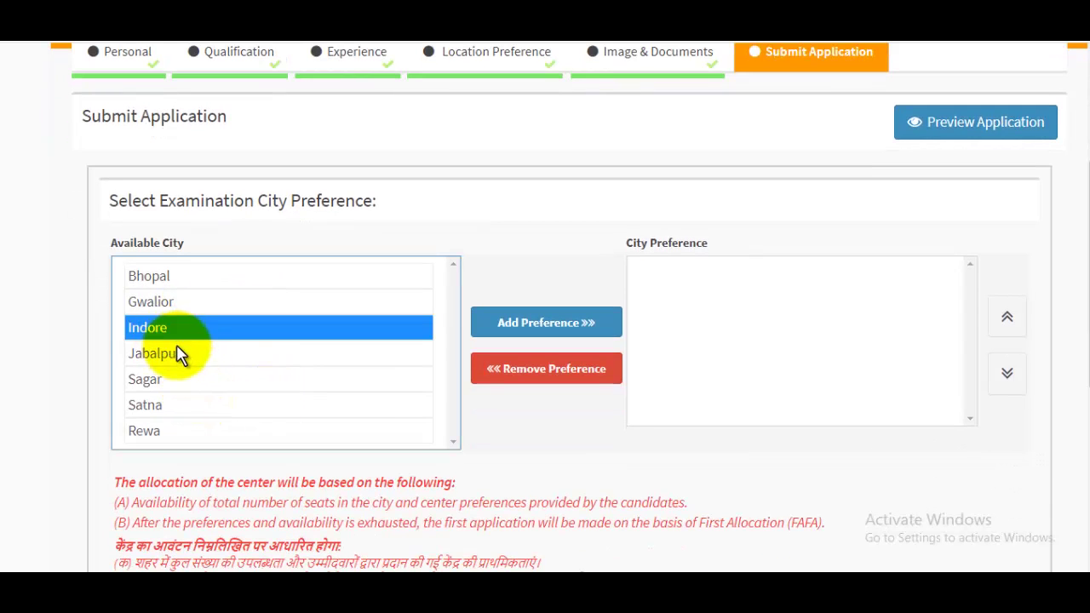
{"action": "left_click", "coordinate": [536, 333]}
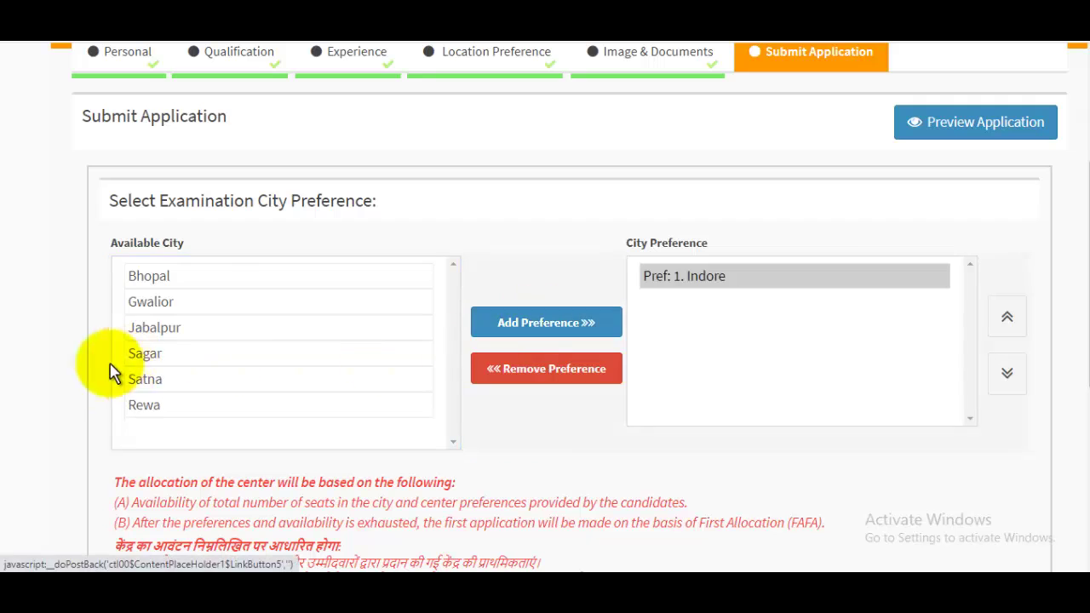
{"action": "left_click", "coordinate": [170, 381]}
{"action": "left_click", "coordinate": [535, 339]}
{"action": "left_click", "coordinate": [164, 303]}
{"action": "left_click", "coordinate": [554, 323]}
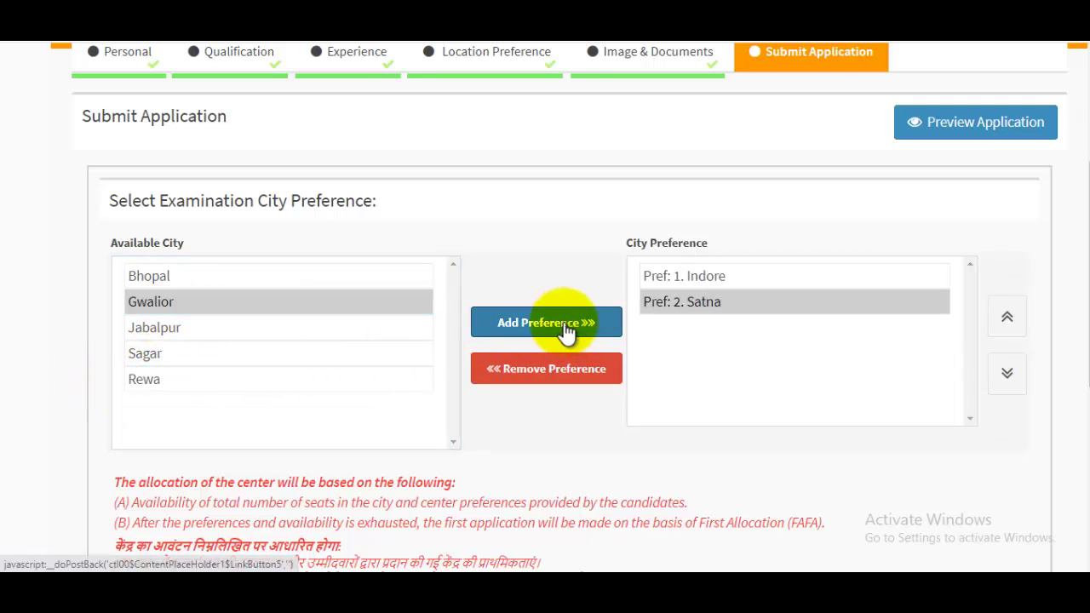
Step: Add Sagar, Jabalpur, Bhopal and Rewa, in that order, as examination city preferences four to seven
{"action": "left_click", "coordinate": [175, 325]}
{"action": "left_click", "coordinate": [510, 334]}
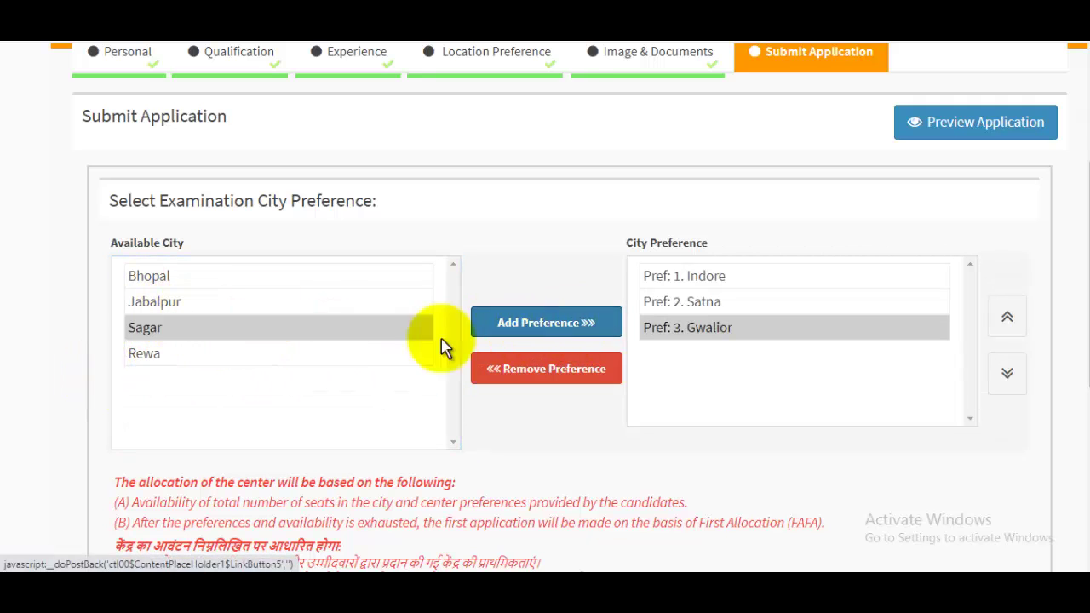
{"action": "left_click", "coordinate": [171, 301]}
{"action": "left_click", "coordinate": [524, 338]}
{"action": "left_click", "coordinate": [165, 281]}
{"action": "left_click", "coordinate": [555, 336]}
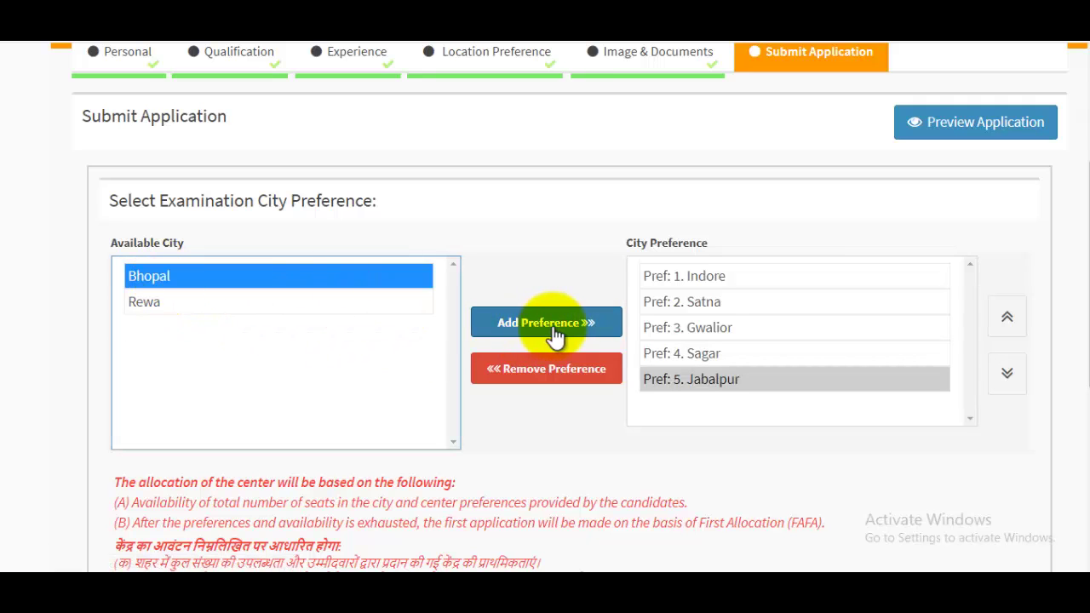
{"action": "left_click", "coordinate": [181, 285]}
{"action": "left_click", "coordinate": [504, 330]}
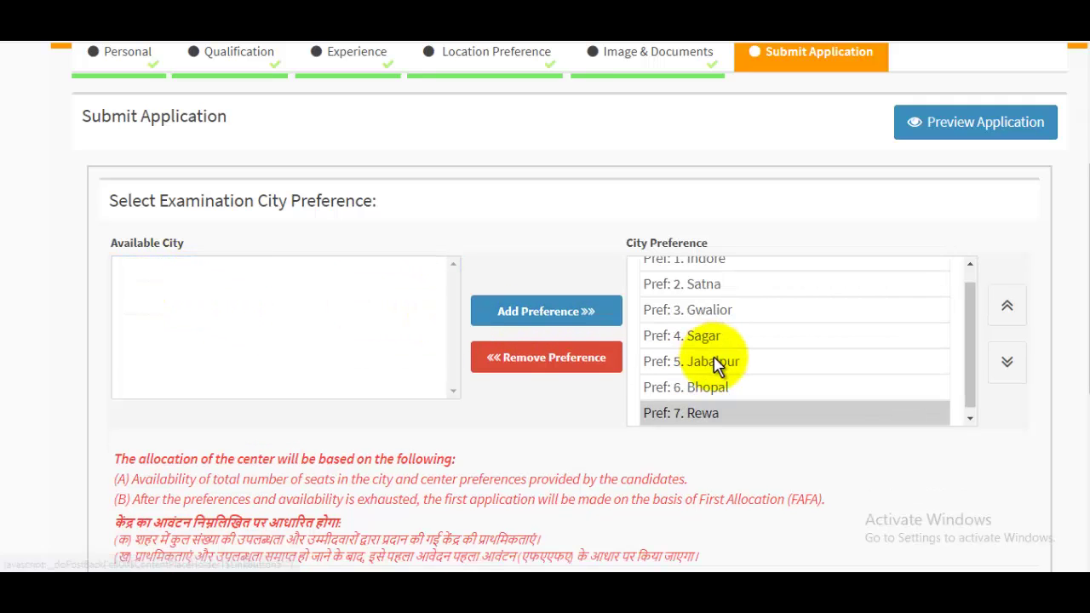
Step: Accept the Declaration by Candidate below the examination city preferences
{"action": "scroll", "coordinate": [716, 365], "scroll_direction": "down", "scroll_amount": 3}
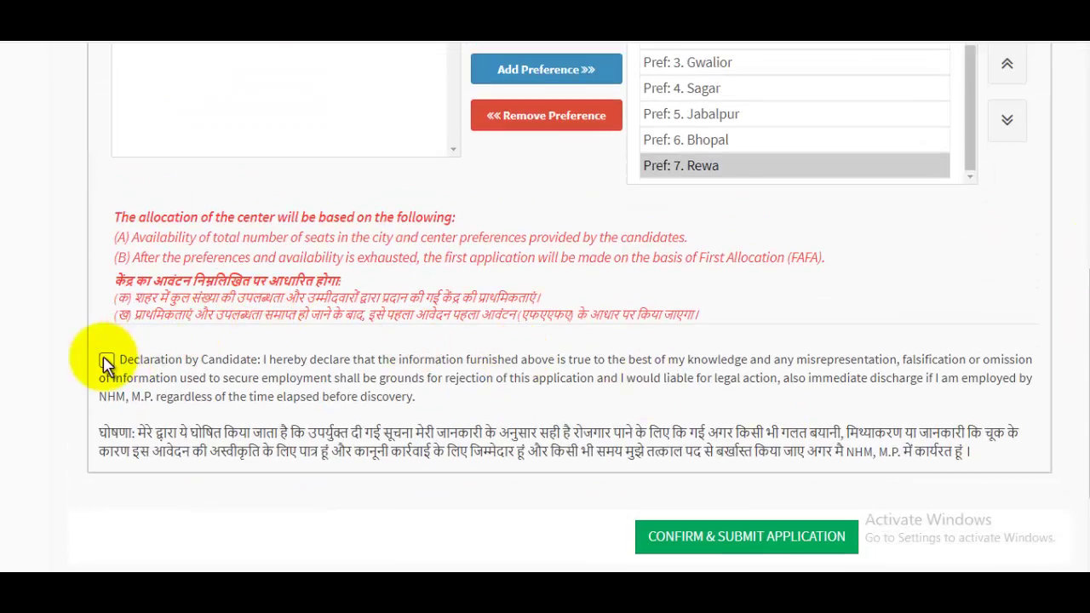
{"action": "left_click", "coordinate": [106, 359]}
{"action": "scroll", "coordinate": [849, 377], "scroll_direction": "down", "scroll_amount": 2}
Step: Preview the completed application form, check its personal details, preferences, qualifications and signature, and close the preview
{"action": "scroll", "coordinate": [850, 381], "scroll_direction": "up", "scroll_amount": 7}
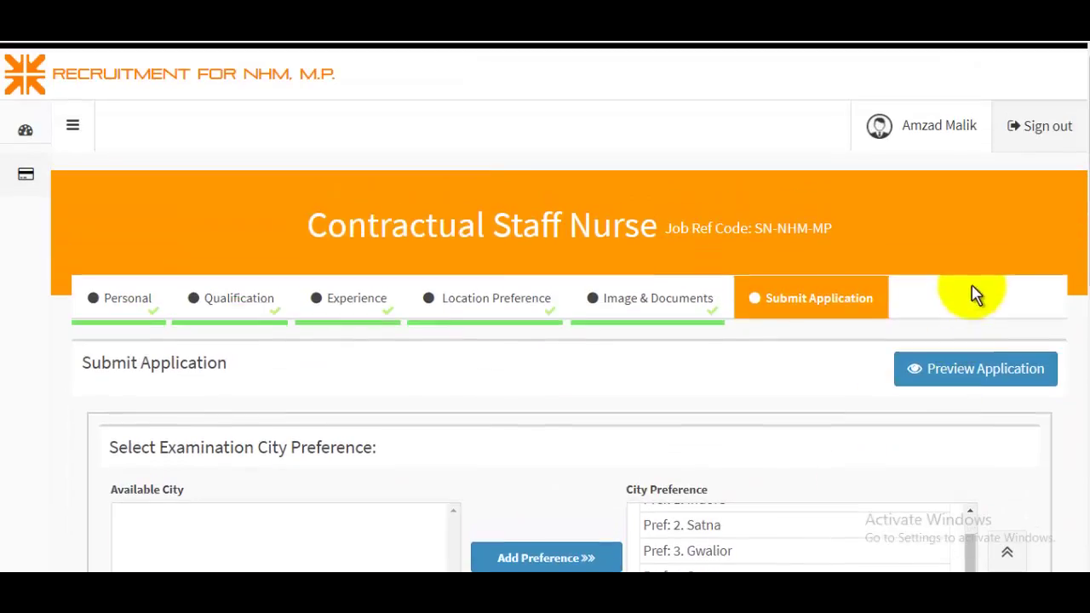
{"action": "left_click", "coordinate": [974, 371]}
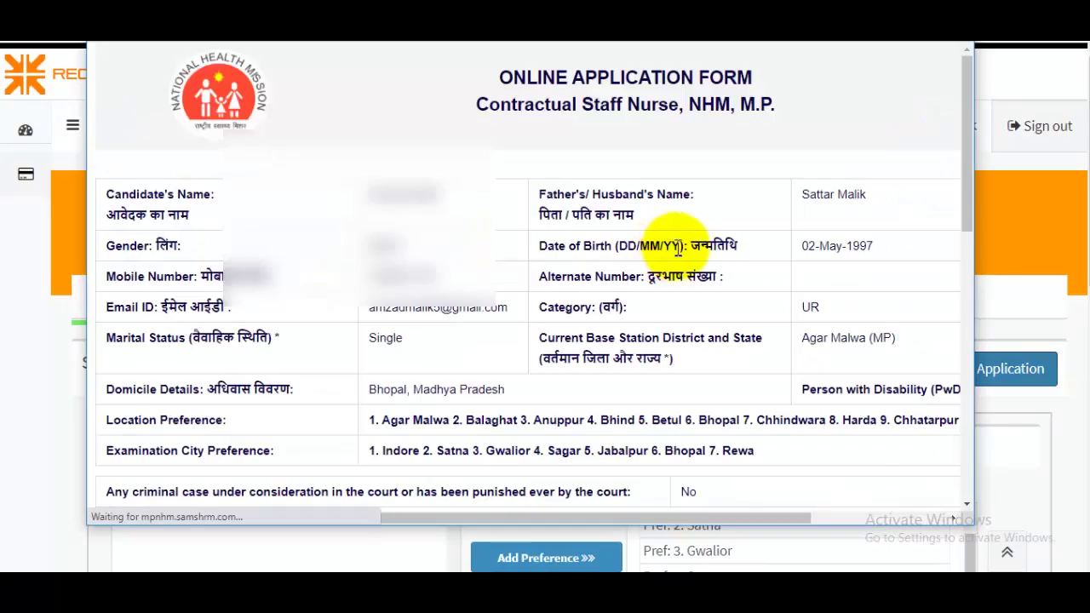
{"action": "scroll", "coordinate": [684, 247], "scroll_direction": "down", "scroll_amount": 5}
{"action": "scroll", "coordinate": [684, 247], "scroll_direction": "down", "scroll_amount": 5}
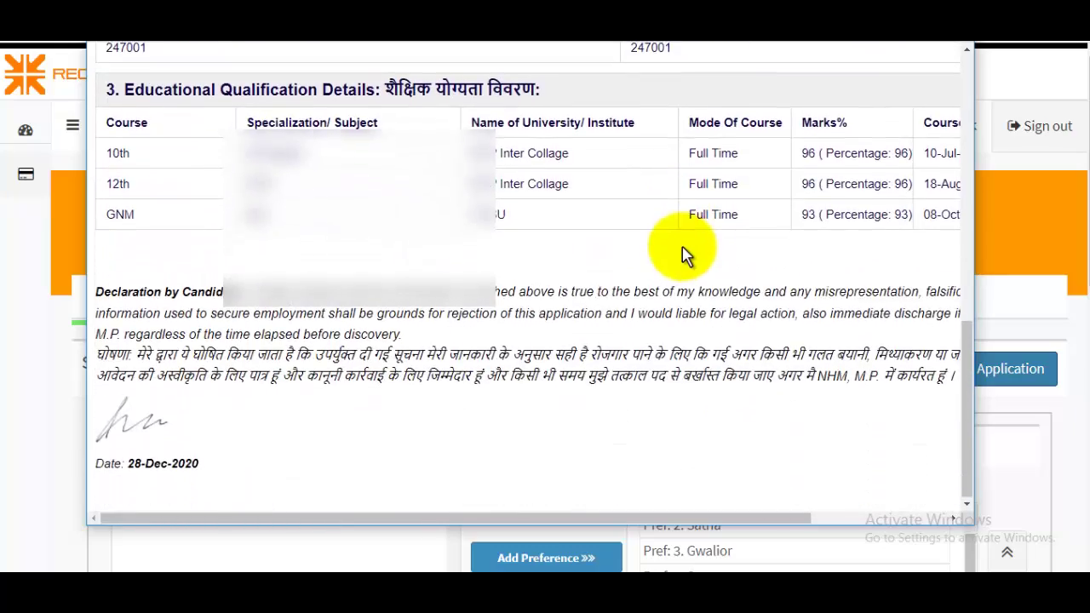
{"action": "scroll", "coordinate": [684, 243], "scroll_direction": "up", "scroll_amount": 3}
{"action": "scroll", "coordinate": [686, 255], "scroll_direction": "up", "scroll_amount": 5}
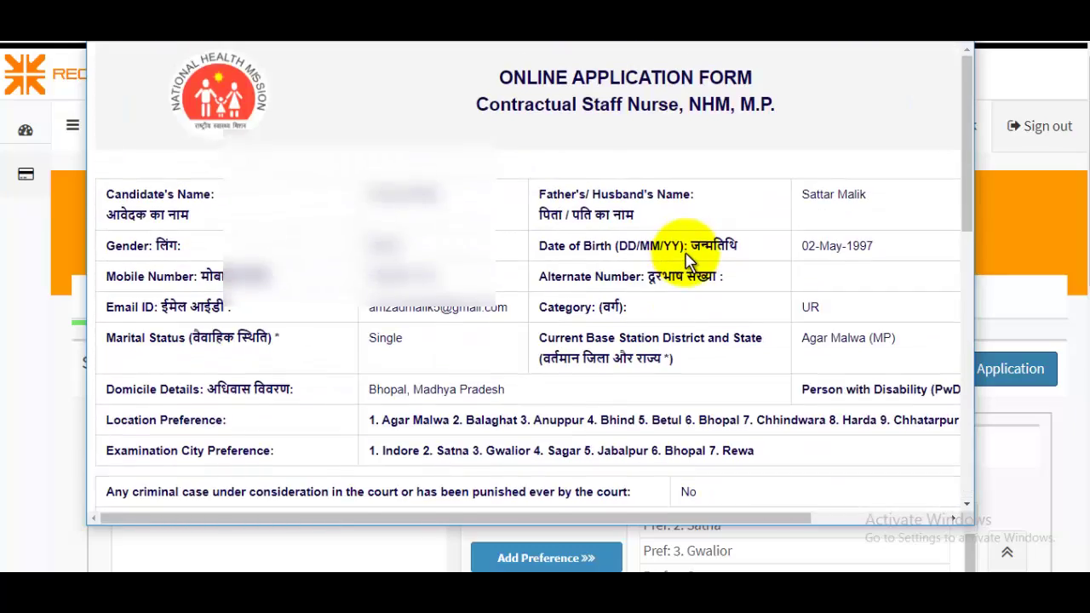
{"action": "scroll", "coordinate": [706, 247], "scroll_direction": "down", "scroll_amount": 5}
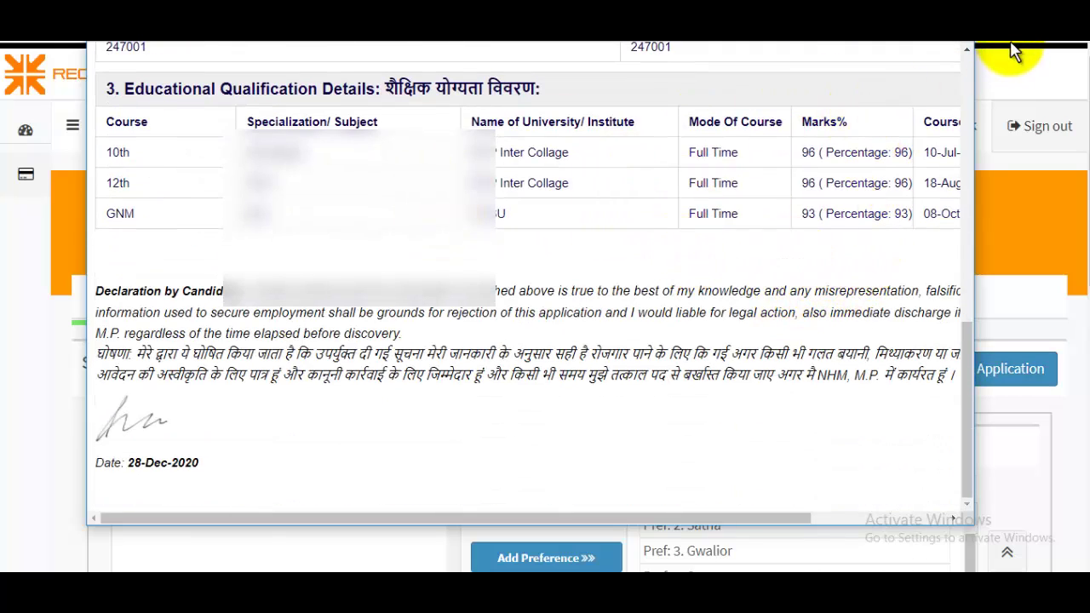
{"action": "left_click", "coordinate": [966, 48]}
Step: Submit the Contractual Staff Nurse application and confirm the final submission
{"action": "scroll", "coordinate": [788, 272], "scroll_direction": "down", "scroll_amount": 10}
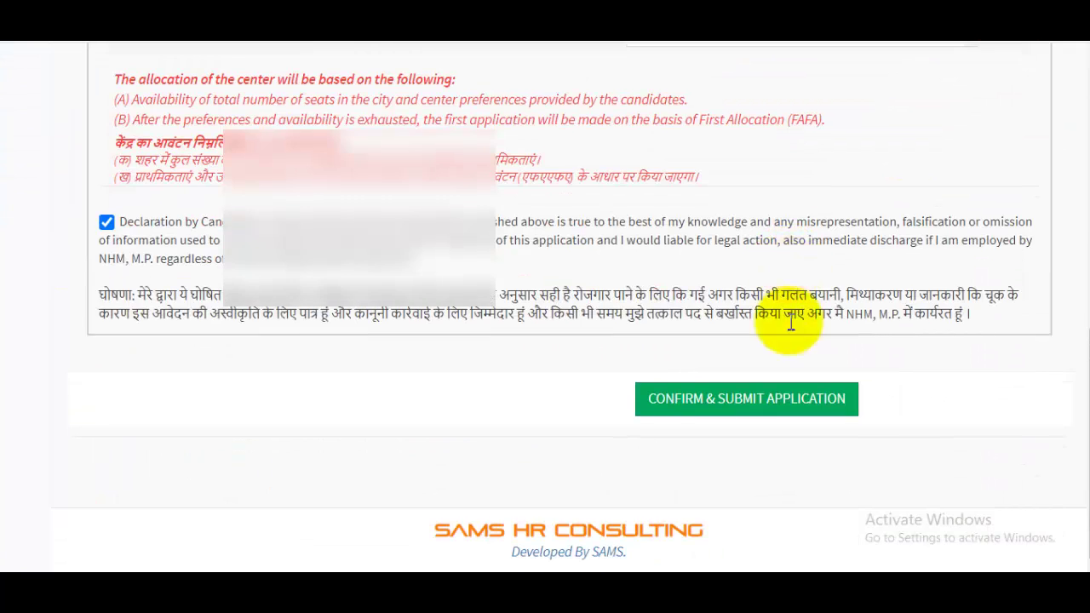
{"action": "left_click", "coordinate": [782, 400]}
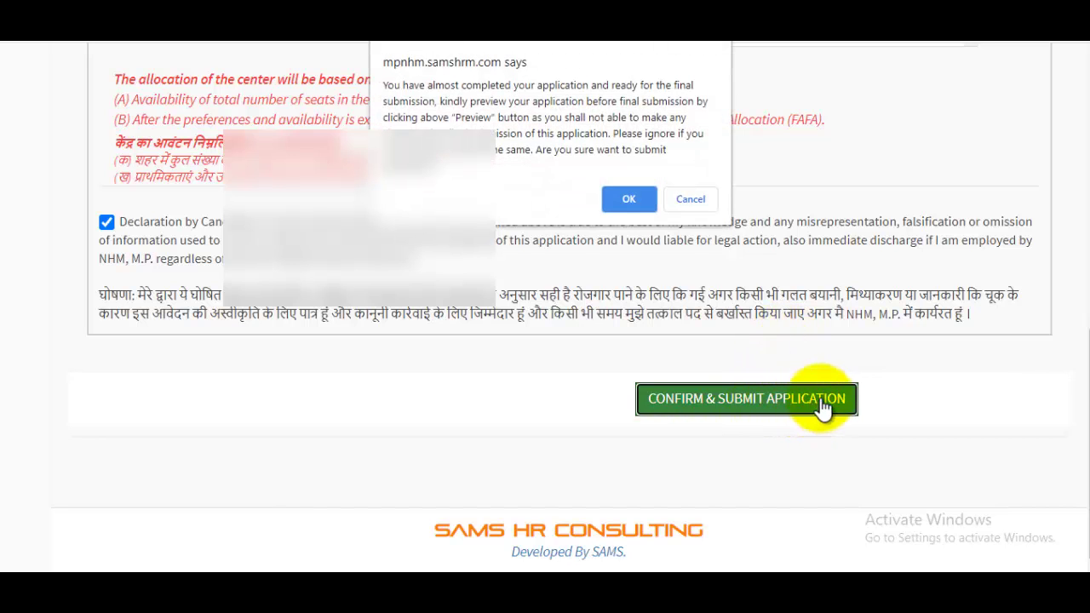
{"action": "left_click", "coordinate": [629, 200]}
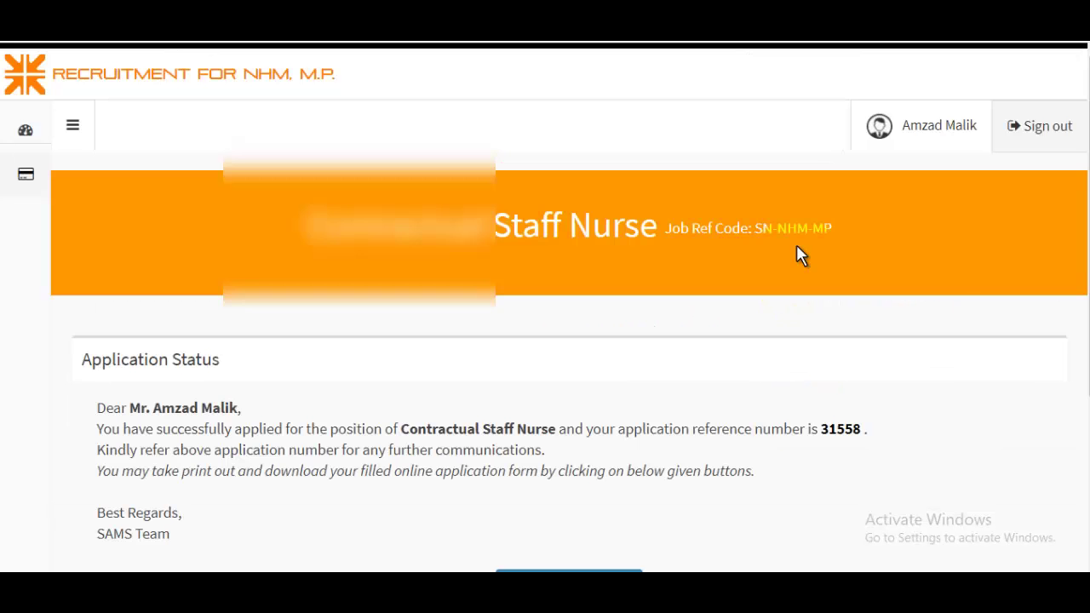
Step: Highlight the application reference number, and review the printable version of the submitted application form from start to end
{"action": "scroll", "coordinate": [785, 316], "scroll_direction": "down", "scroll_amount": 2}
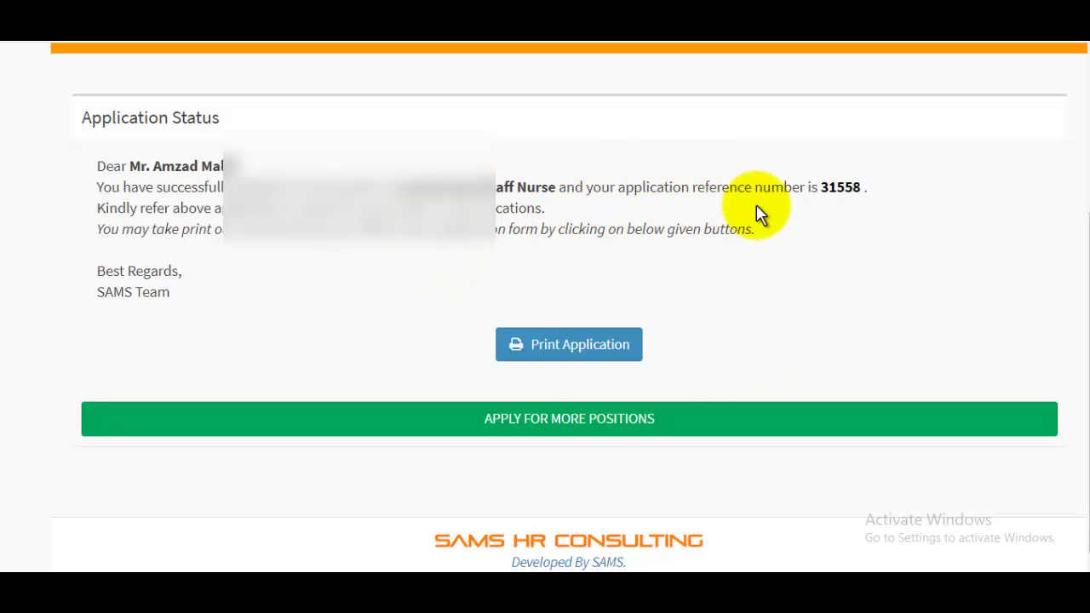
{"action": "left_click_drag", "start_coordinate": [811, 187], "coordinate": [864, 186]}
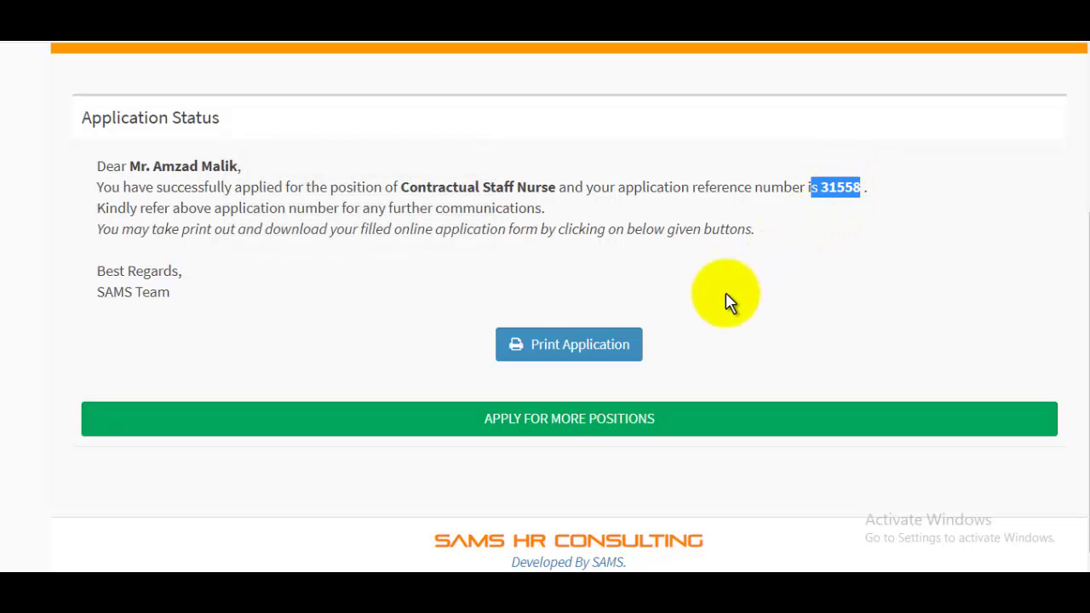
{"action": "left_click", "coordinate": [592, 349]}
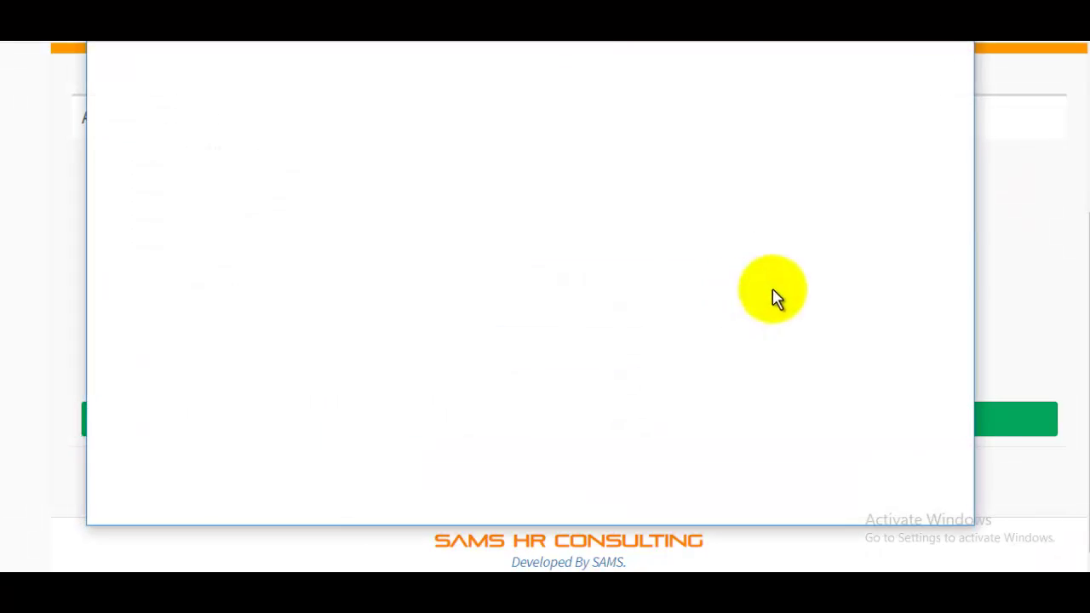
{"action": "scroll", "coordinate": [681, 289], "scroll_direction": "down", "scroll_amount": 2}
{"action": "scroll", "coordinate": [677, 298], "scroll_direction": "down", "scroll_amount": 8}
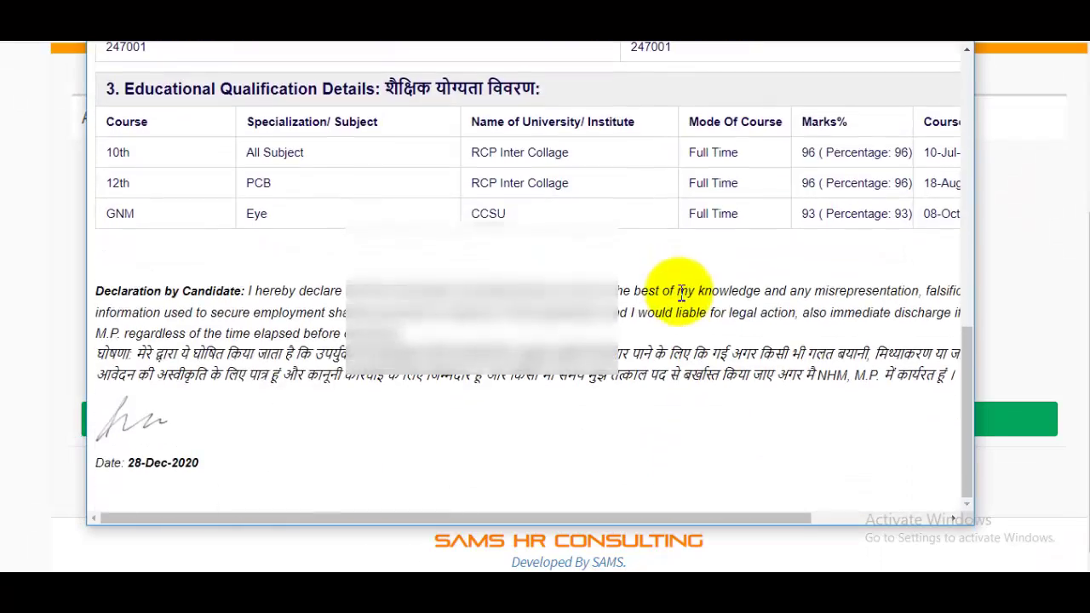
{"action": "scroll", "coordinate": [681, 298], "scroll_direction": "up", "scroll_amount": 10}
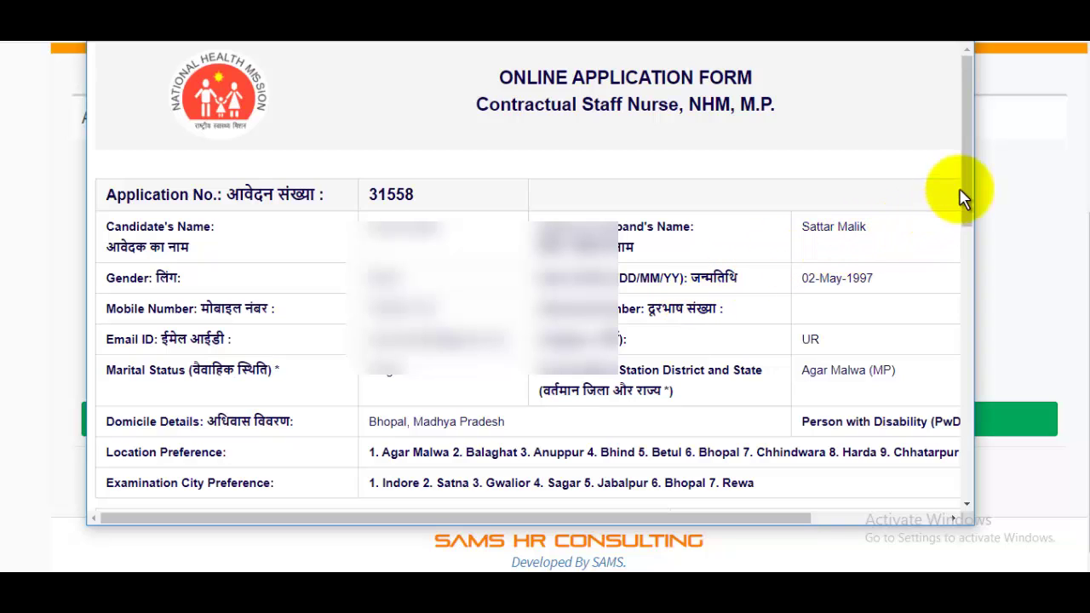
{"action": "left_click", "coordinate": [1022, 160]}
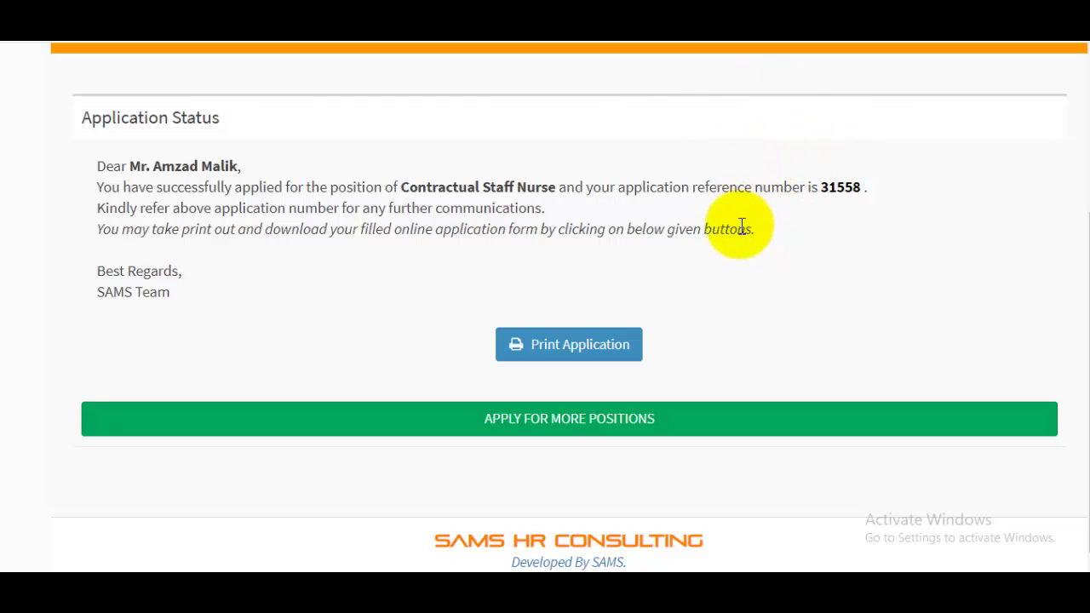
Step: Revisit the NHM recruitment home page, and switch to YouTube to view the GyanDev Host channel's videos page
{"action": "scroll", "coordinate": [747, 271], "scroll_direction": "up", "scroll_amount": 3}
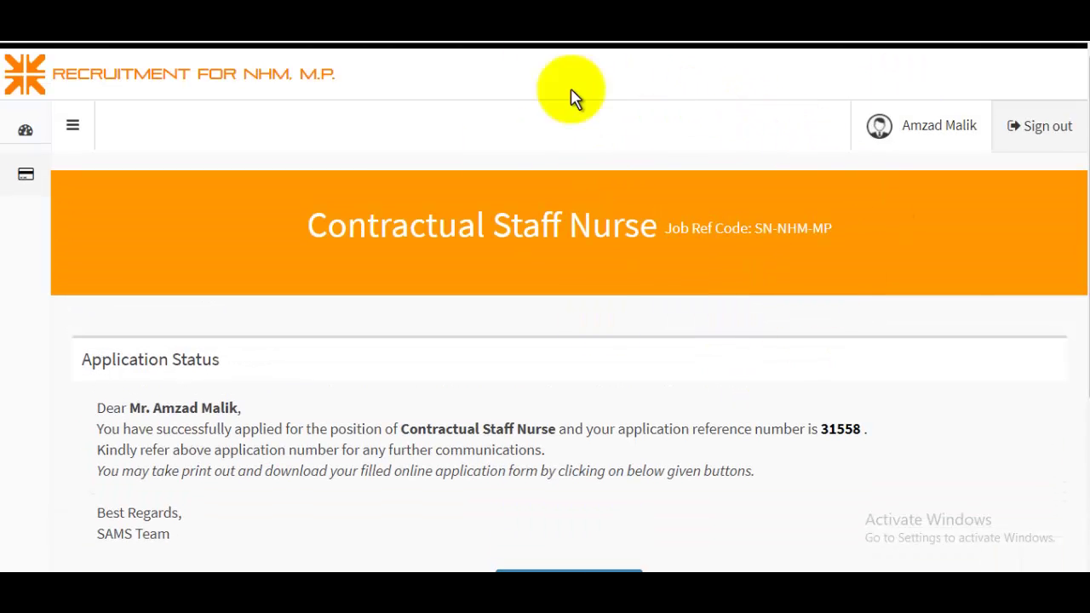
{"action": "left_click", "coordinate": [737, 43]}
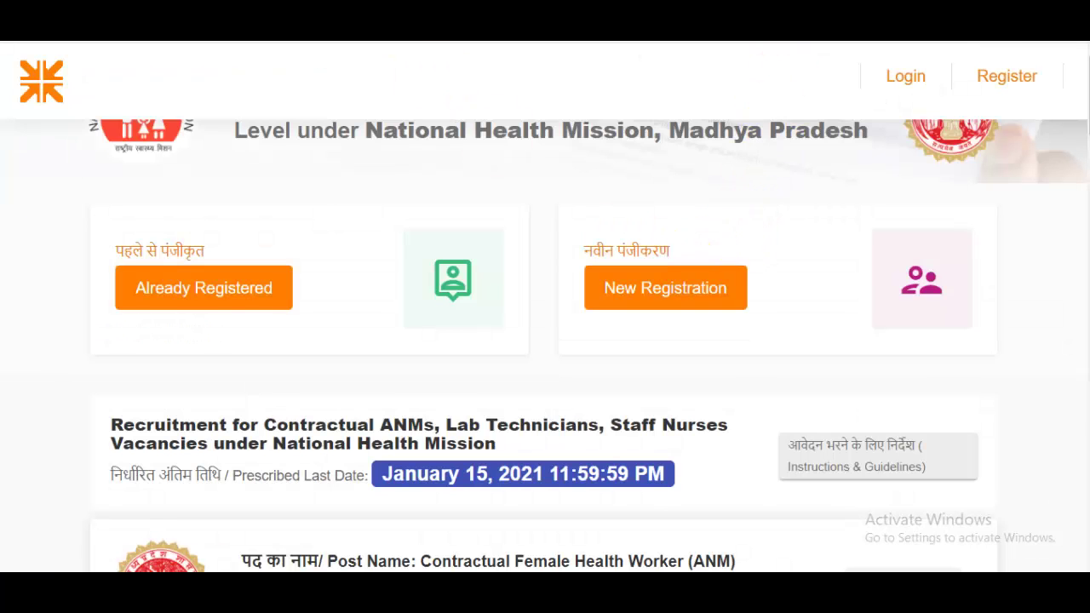
{"action": "left_click", "coordinate": [432, 42]}
{"action": "left_click", "coordinate": [533, 272]}
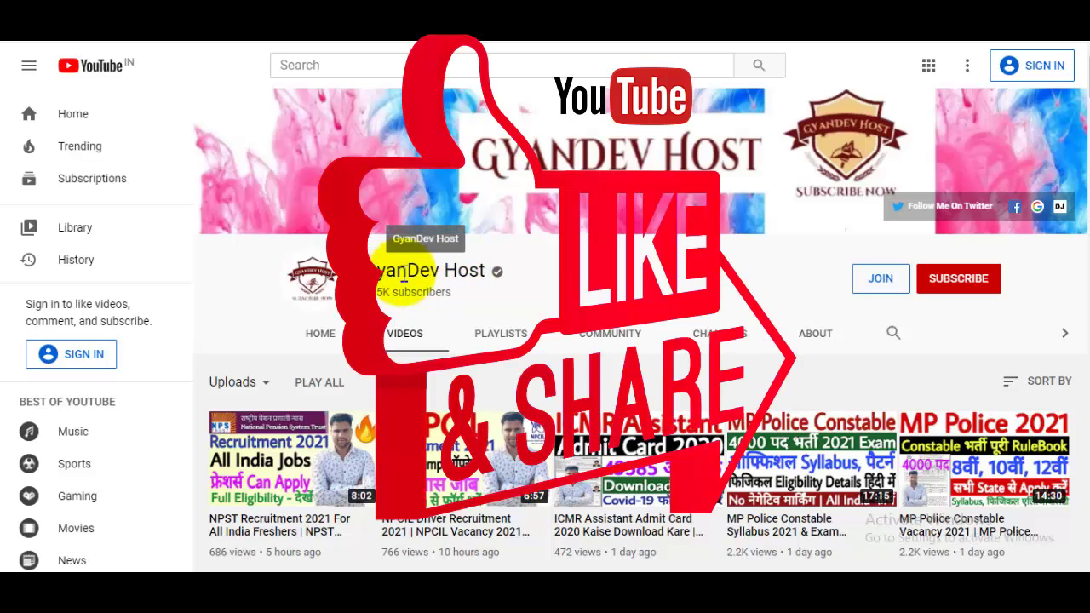
{"action": "left_click_drag", "start_coordinate": [371, 271], "coordinate": [489, 272]}
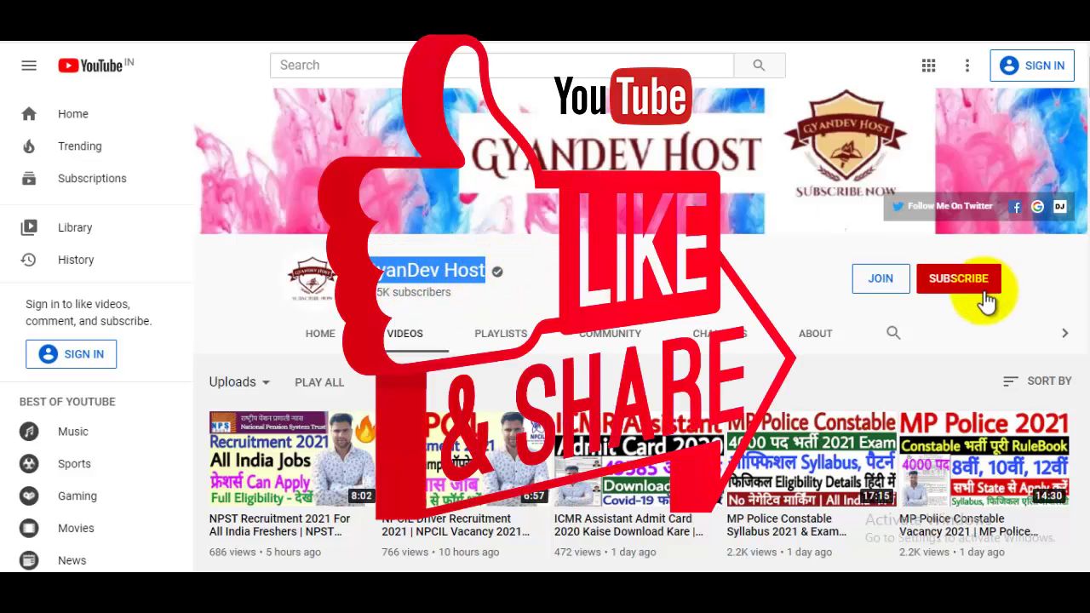
{"action": "left_click", "coordinate": [377, 275]}
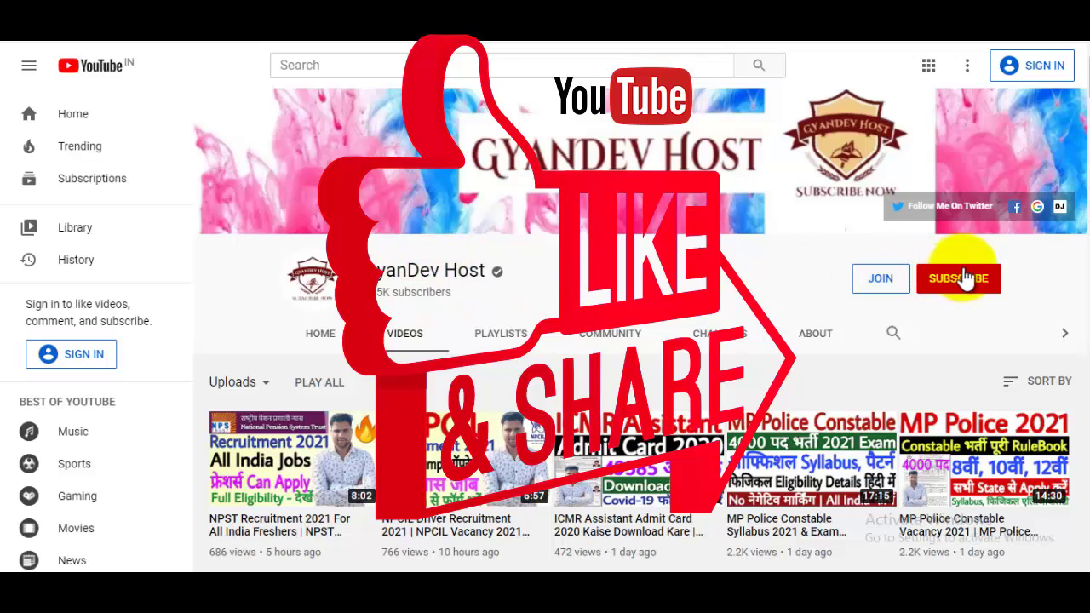